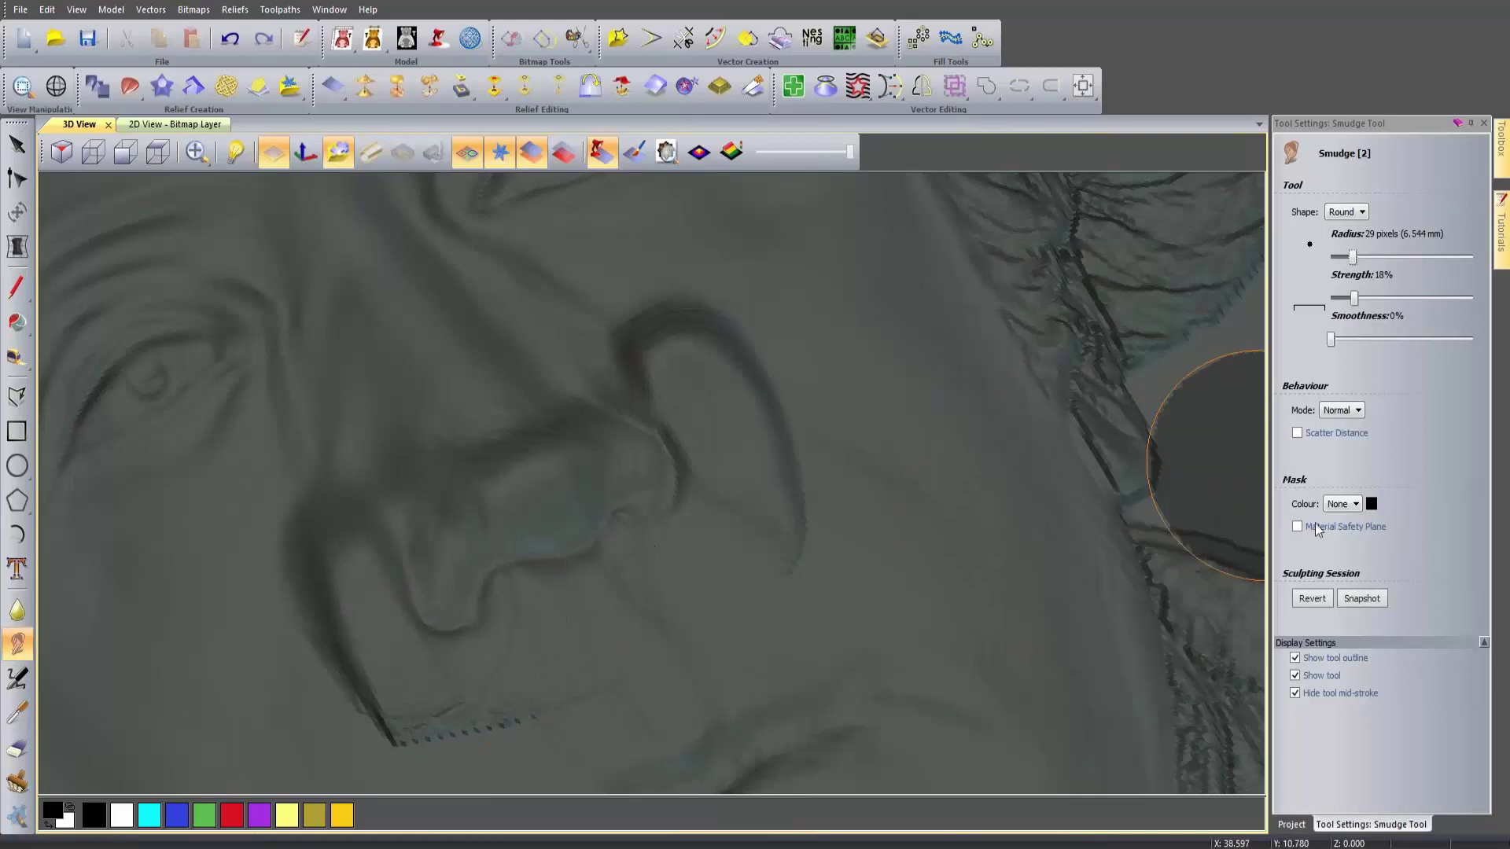
Step: Revert the smudge strokes made around the nose and check the Nose 2 relief layer
left_click(1312, 598)
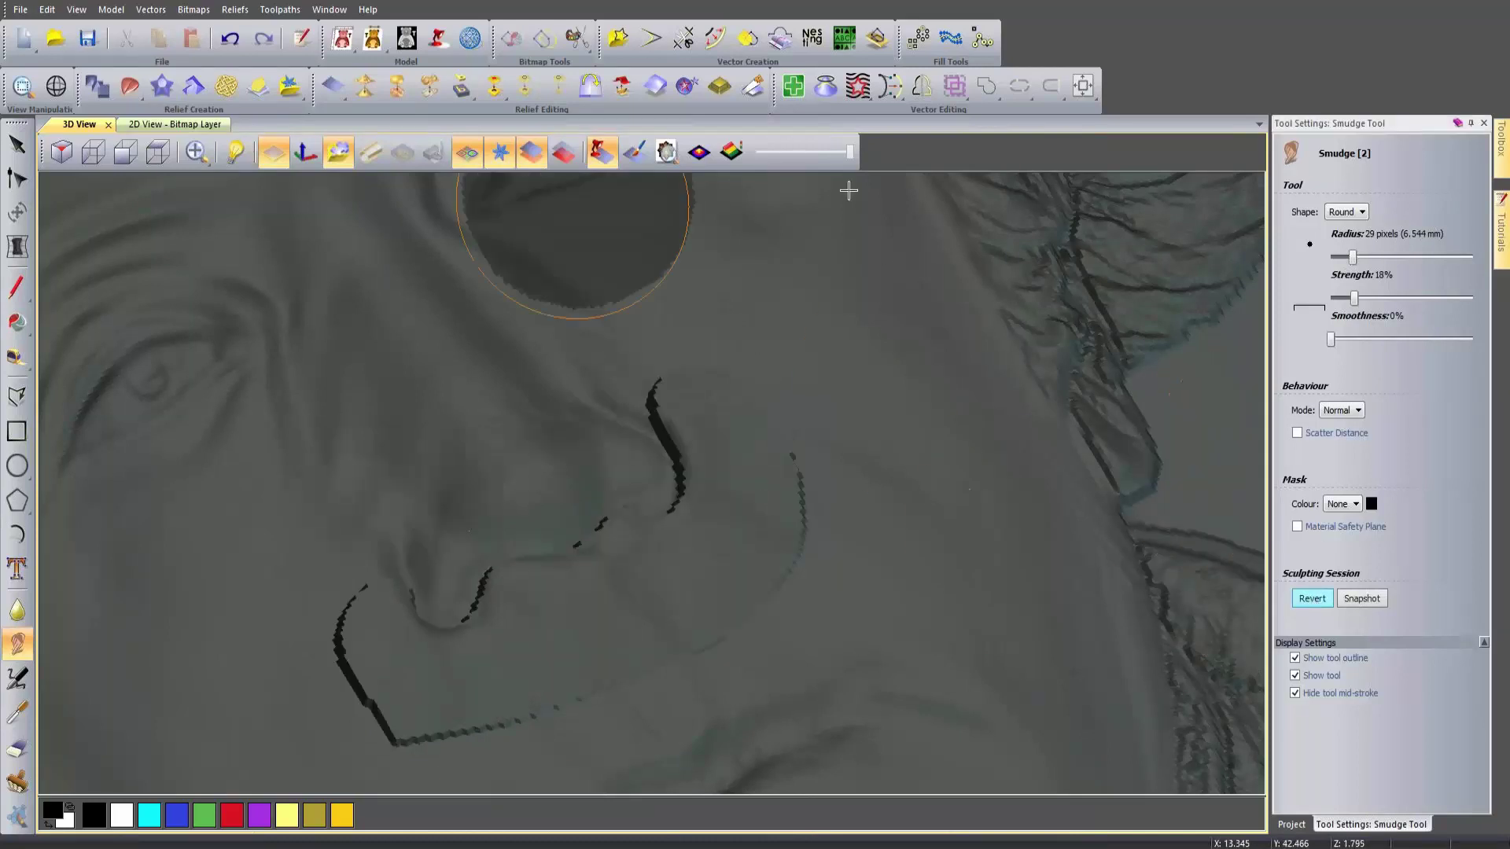
left_click(1290, 824)
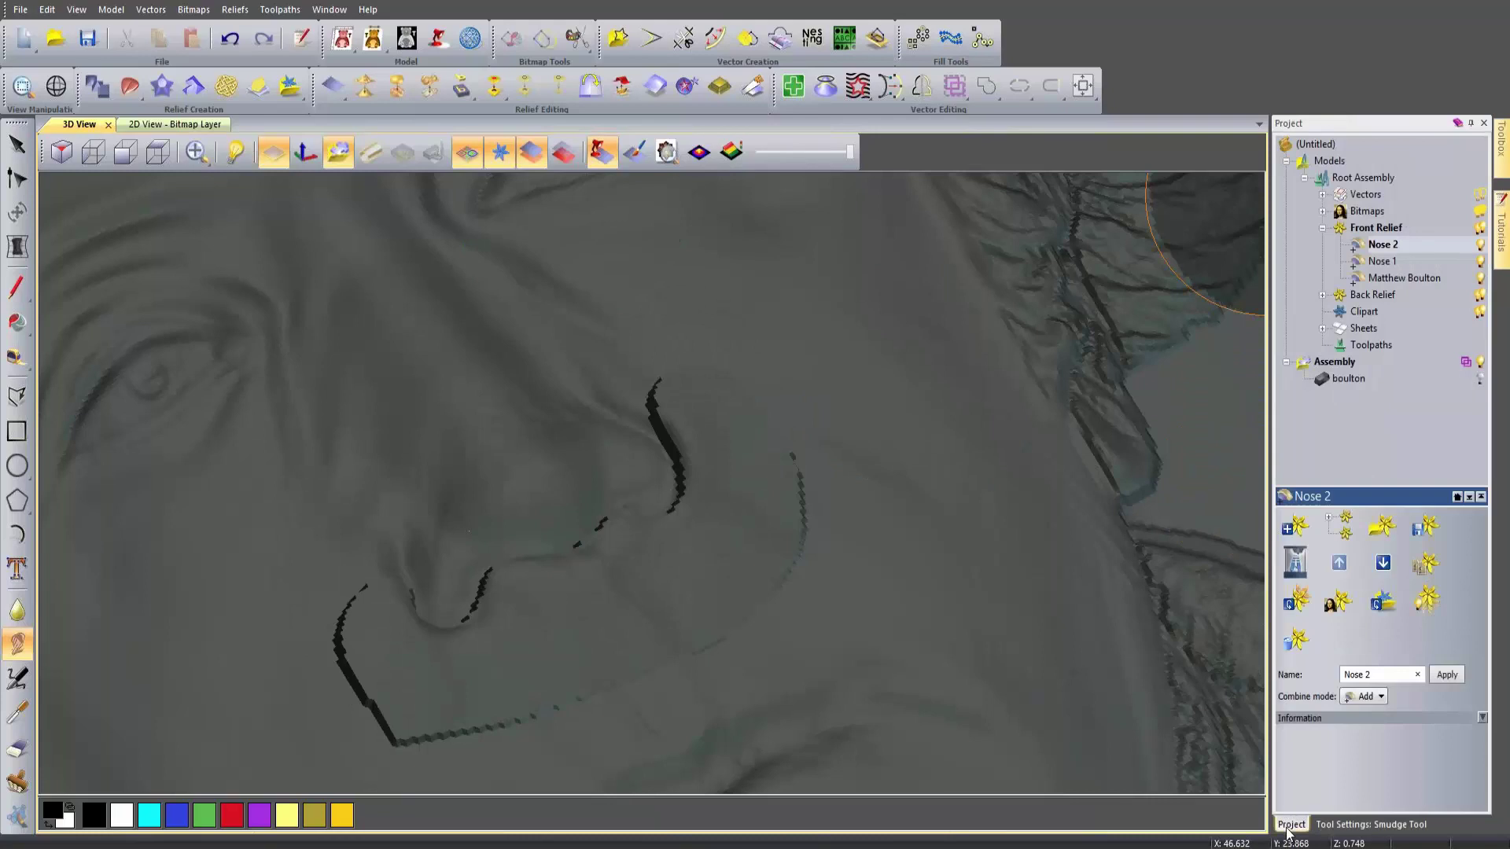
left_click(1349, 825)
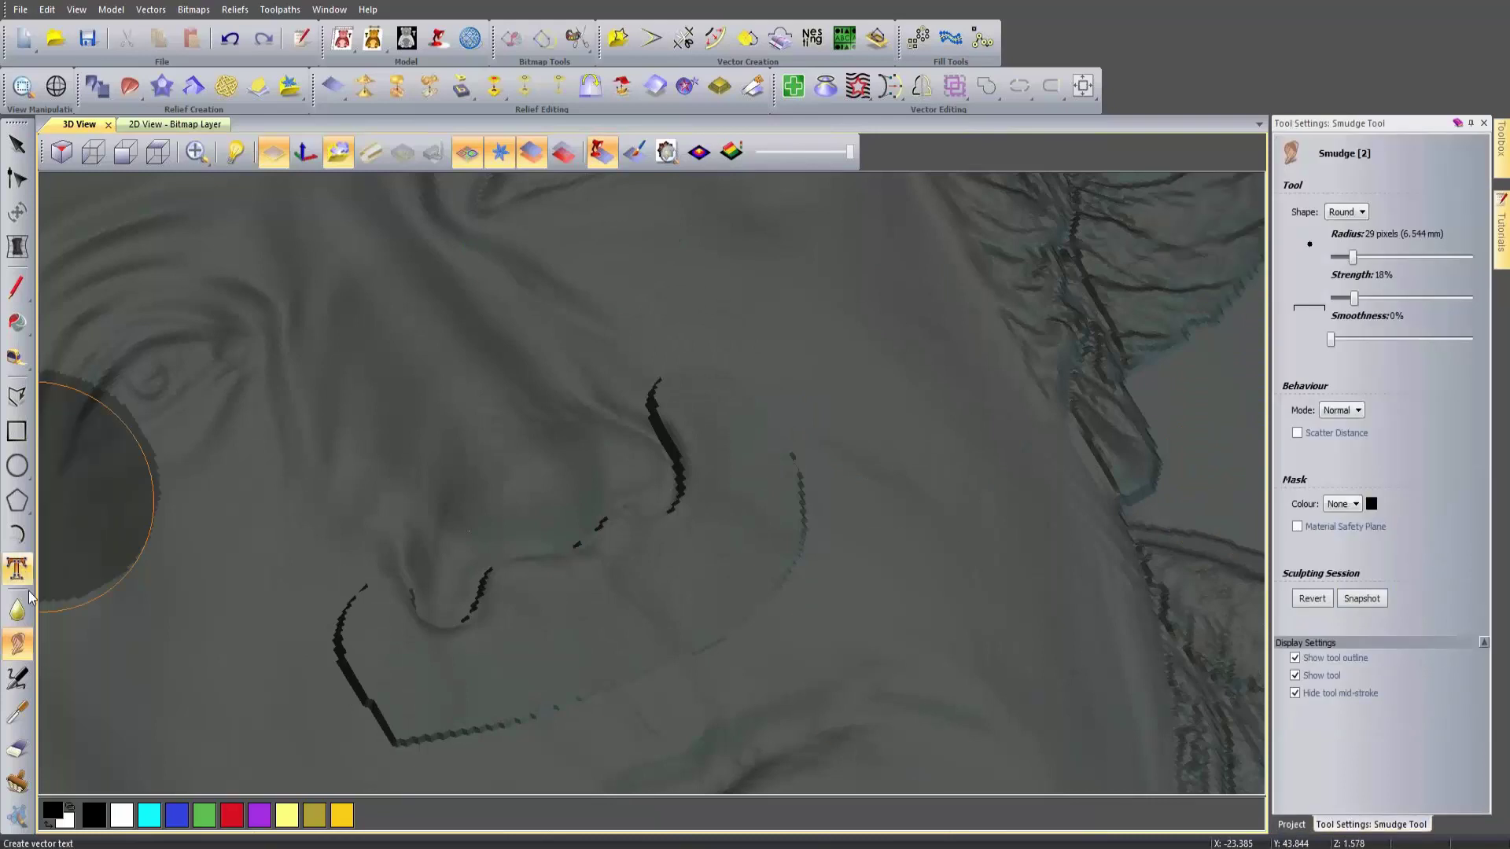
Step: Smudge the hard edges around the nose with a 17-pixel radius, 9% strength and 33% smoothness
left_click_drag(1331, 339, 1406, 339)
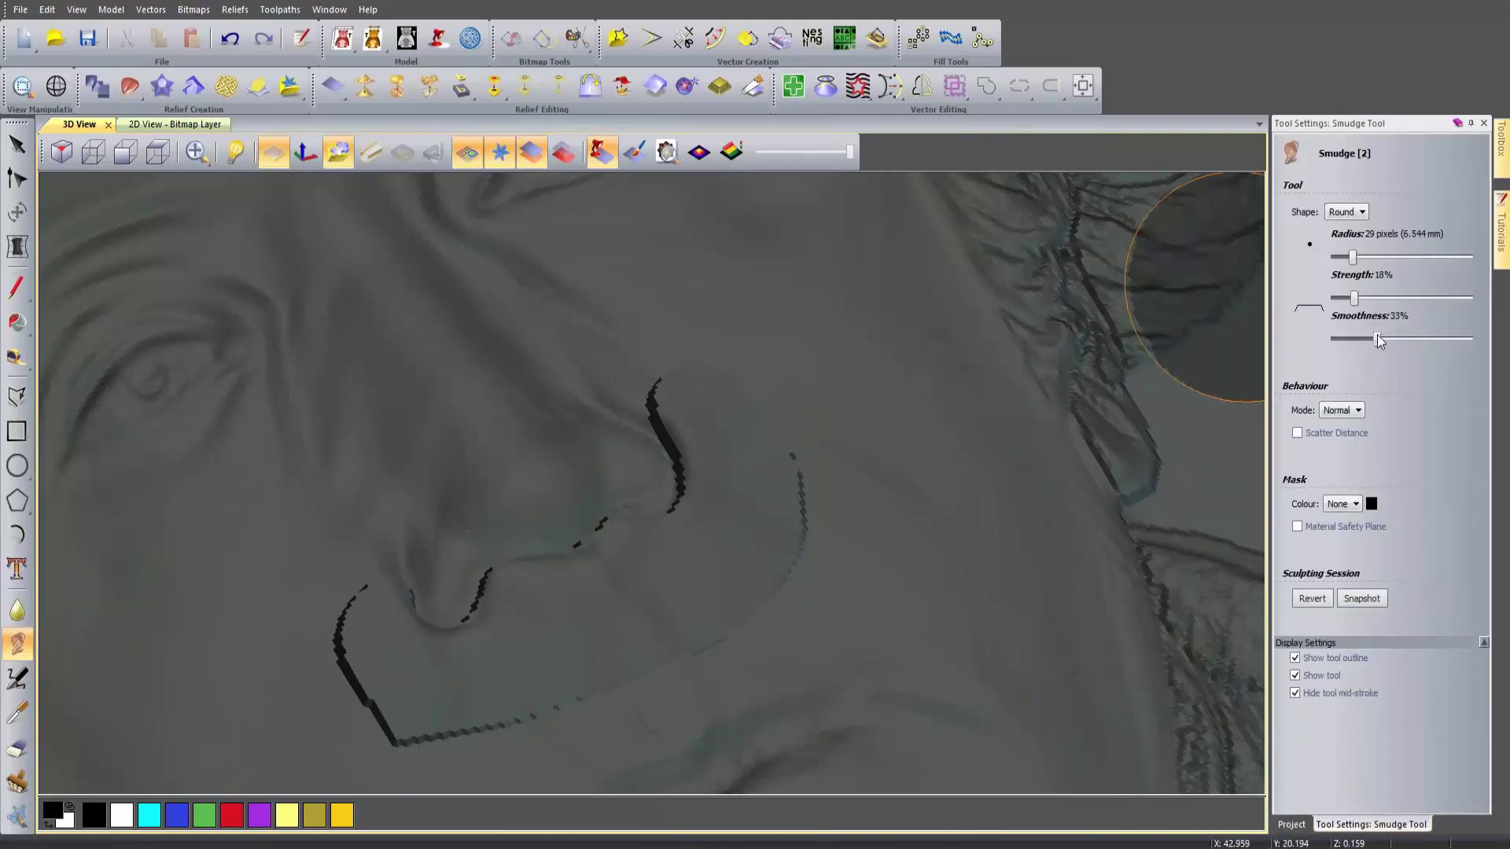
left_click_drag(1352, 258, 1340, 304)
mouse_move(346, 551)
left_mouse_down()
mouse_move(343, 633)
mouse_move(379, 662)
mouse_move(342, 582)
mouse_move(410, 664)
mouse_move(350, 515)
mouse_move(440, 644)
mouse_move(401, 548)
mouse_move(413, 662)
mouse_move(425, 555)
mouse_move(419, 623)
mouse_move(410, 535)
mouse_move(398, 659)
mouse_move(463, 660)
mouse_move(497, 630)
mouse_move(494, 571)
mouse_move(507, 591)
mouse_move(484, 533)
mouse_move(518, 609)
mouse_move(543, 594)
mouse_move(524, 552)
mouse_move(552, 608)
mouse_move(539, 508)
mouse_move(589, 602)
mouse_move(583, 582)
mouse_move(622, 607)
mouse_move(592, 517)
mouse_move(645, 567)
mouse_move(639, 488)
mouse_move(717, 551)
mouse_move(666, 440)
mouse_move(725, 485)
mouse_move(668, 409)
mouse_move(770, 452)
mouse_move(708, 391)
mouse_move(727, 464)
mouse_move(661, 419)
mouse_move(709, 552)
mouse_move(598, 513)
mouse_move(635, 580)
mouse_move(534, 592)
mouse_move(507, 567)
mouse_move(512, 606)
mouse_move(492, 593)
mouse_move(452, 649)
mouse_move(404, 597)
left_mouse_up()
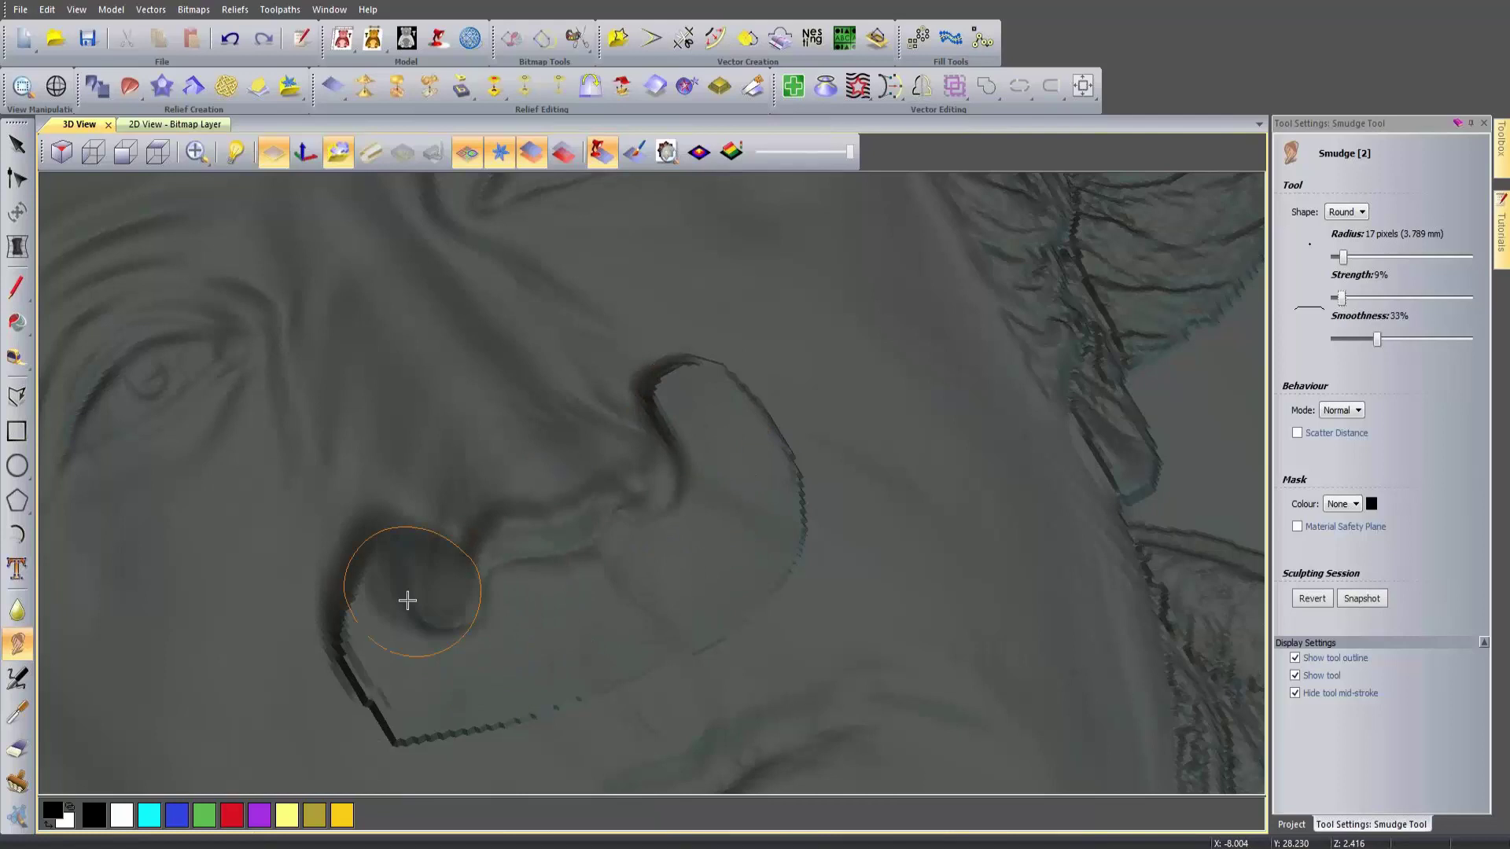
Step: Smooth the remaining edges around the nose using a 69-pixel radius, 6% strength and 100% smoothness
left_click(18, 610)
left_click_drag(1404, 255, 1380, 252)
left_click_drag(1456, 338, 1474, 339)
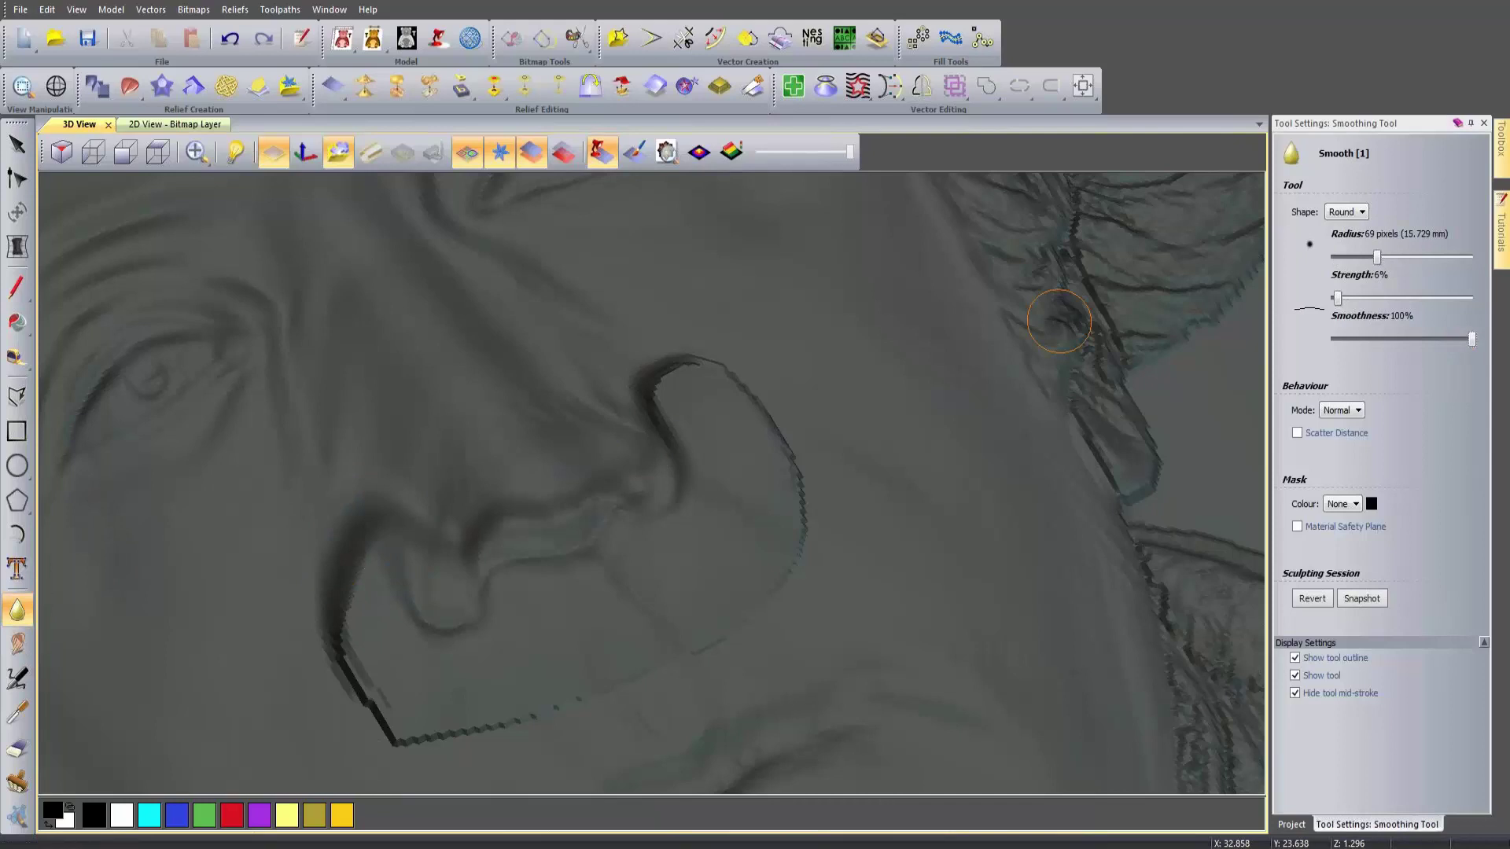
mouse_move(347, 579)
left_mouse_down()
mouse_move(341, 530)
mouse_move(380, 584)
mouse_move(366, 589)
mouse_move(377, 530)
mouse_move(404, 535)
mouse_move(335, 581)
mouse_move(436, 473)
mouse_move(447, 531)
mouse_move(401, 601)
mouse_move(498, 590)
mouse_move(646, 524)
mouse_move(490, 603)
mouse_move(438, 586)
mouse_move(416, 672)
mouse_move(425, 726)
mouse_move(776, 526)
mouse_move(726, 574)
mouse_move(724, 406)
mouse_move(749, 464)
mouse_move(710, 381)
mouse_move(741, 411)
mouse_move(618, 402)
mouse_move(726, 370)
mouse_move(664, 367)
mouse_move(769, 390)
mouse_move(669, 373)
mouse_move(700, 353)
mouse_move(371, 629)
mouse_move(363, 522)
mouse_move(448, 620)
mouse_move(567, 543)
mouse_move(421, 637)
mouse_move(545, 576)
mouse_move(673, 461)
mouse_move(644, 393)
left_mouse_up()
Step: Smudge the area around the nose into the cheeks using an 83-pixel radius
left_click(17, 643)
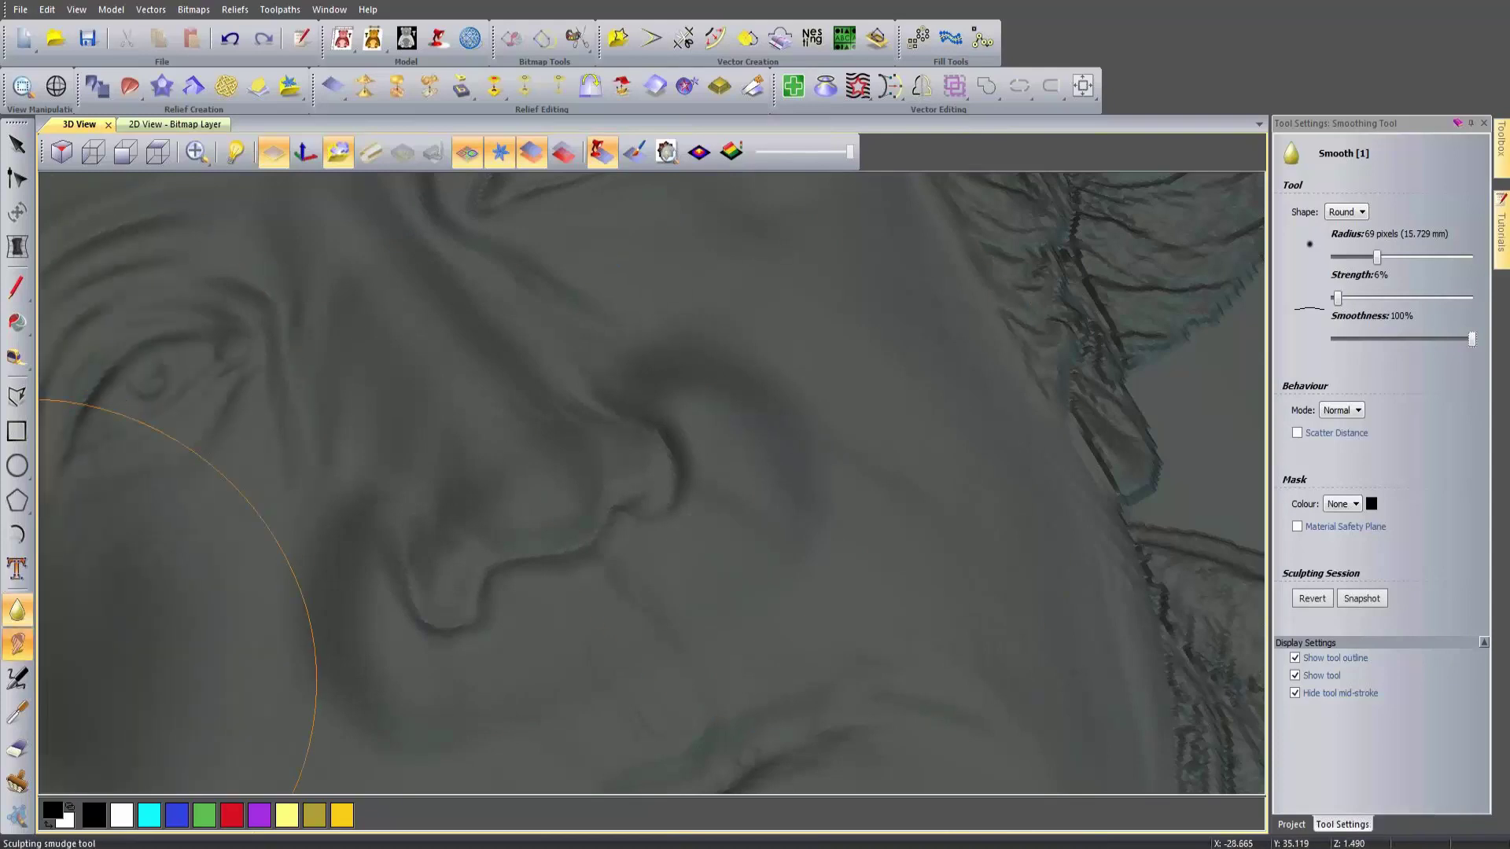
left_click_drag(1342, 257, 1382, 257)
mouse_move(761, 367)
left_mouse_down()
mouse_move(681, 400)
mouse_move(753, 362)
mouse_move(702, 400)
mouse_move(1043, 527)
mouse_move(779, 473)
mouse_move(959, 475)
mouse_move(685, 372)
mouse_move(988, 386)
mouse_move(1038, 498)
mouse_move(501, 614)
mouse_move(321, 573)
mouse_move(255, 651)
mouse_move(358, 605)
mouse_move(352, 592)
mouse_move(235, 608)
mouse_move(289, 623)
mouse_move(209, 687)
mouse_move(346, 632)
mouse_move(323, 592)
mouse_move(359, 681)
mouse_move(253, 673)
mouse_move(385, 656)
left_mouse_up()
mouse_move(738, 488)
left_mouse_down()
mouse_move(325, 619)
mouse_move(268, 588)
mouse_move(664, 371)
left_mouse_up()
Step: Blend the cheeks on both sides of the nose with further smudge strokes
scroll(825, 411, "down", 5)
middle_click_drag(826, 412, 916, 532)
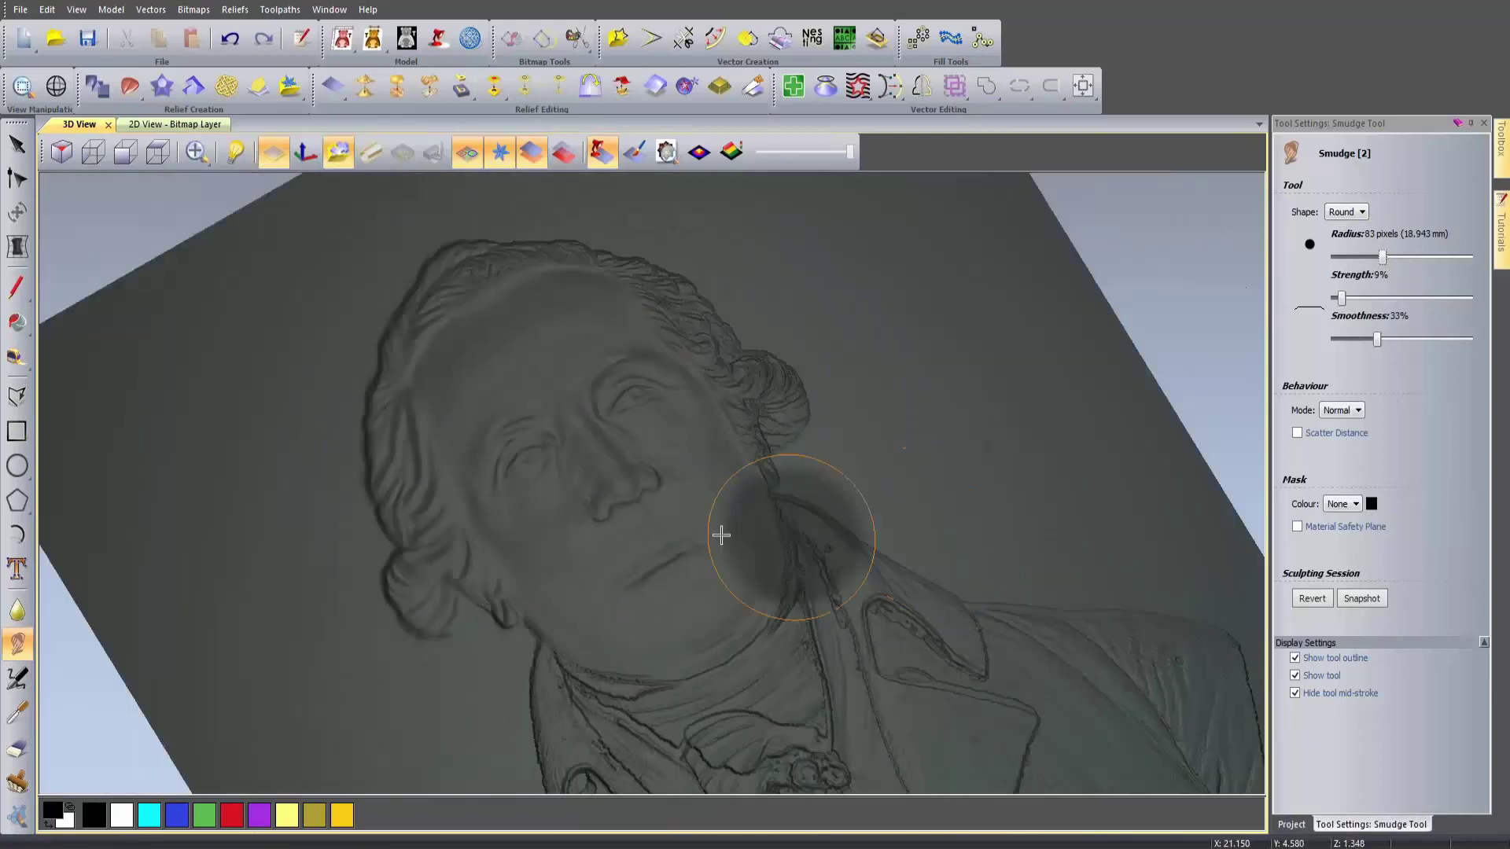
scroll(691, 506, "up", 5)
middle_click_drag(714, 567, 342, 518)
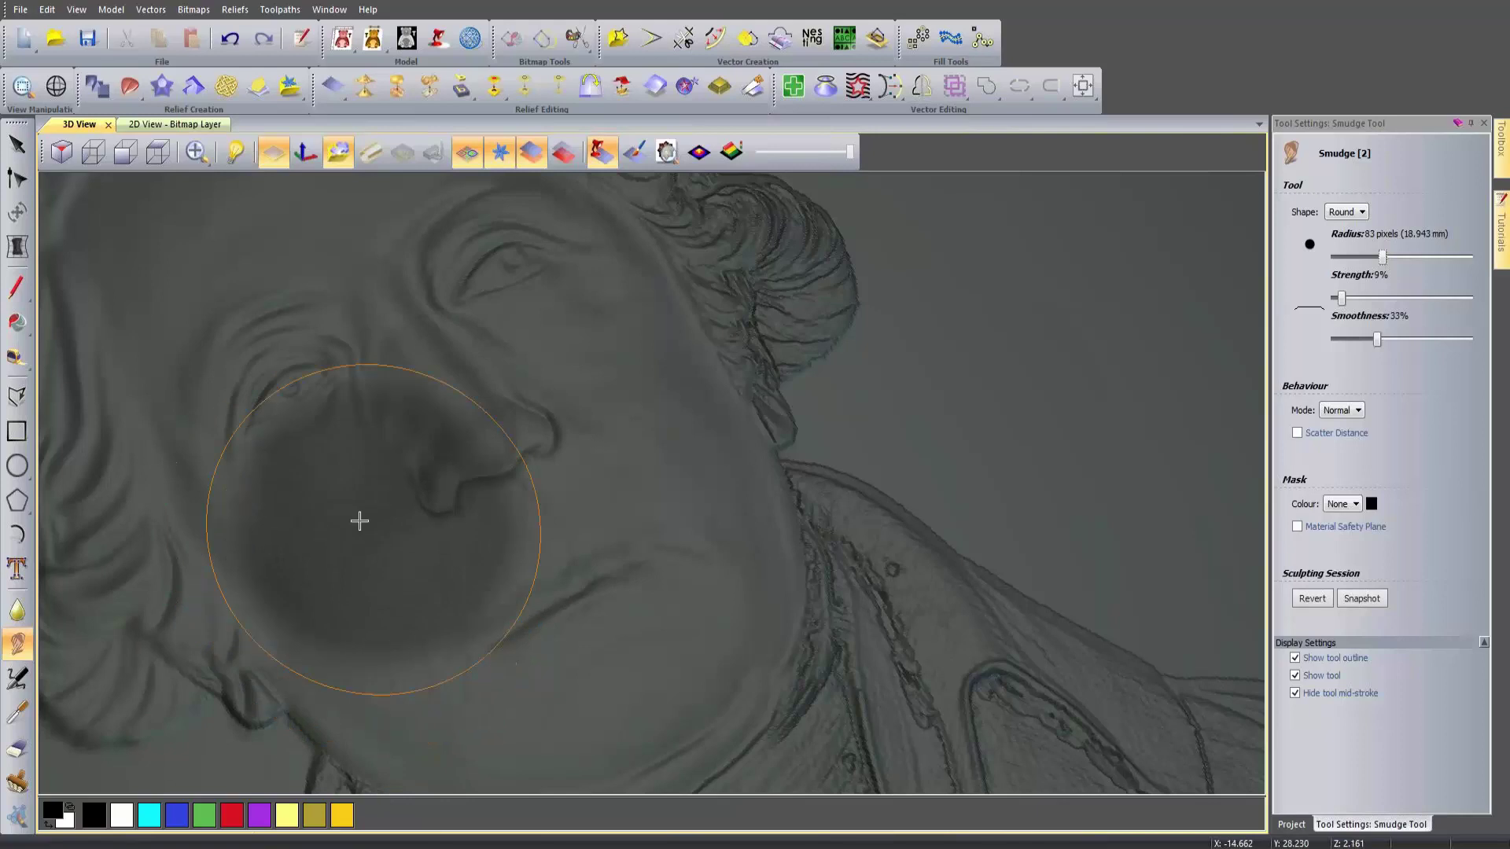
mouse_move(398, 559)
left_mouse_down()
mouse_move(340, 595)
mouse_move(367, 685)
mouse_move(566, 570)
mouse_move(633, 483)
mouse_move(629, 401)
mouse_move(666, 411)
mouse_move(694, 461)
left_mouse_up()
mouse_move(411, 533)
left_mouse_down()
mouse_move(361, 663)
mouse_move(388, 583)
left_mouse_up()
mouse_move(708, 465)
left_mouse_down()
mouse_move(667, 425)
mouse_move(779, 446)
mouse_move(717, 484)
left_mouse_up()
scroll(717, 483, "down", 3)
scroll(944, 456, "up", 2)
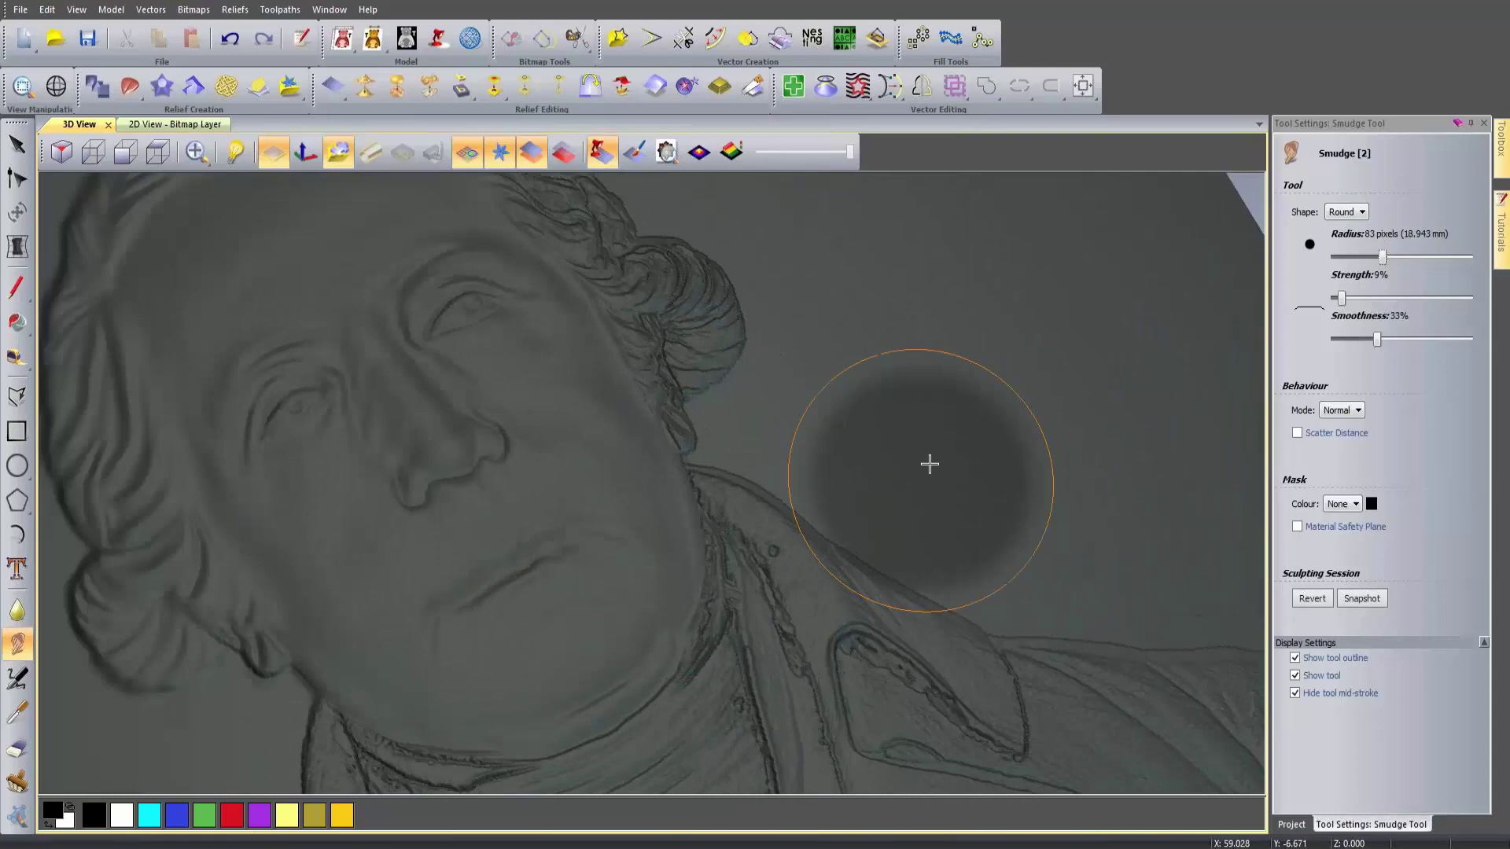
Step: Leave sculpting, toggle the Nose 2 layer's visibility to compare, and review the whole bust relief
left_click(1500, 140)
left_click(1291, 824)
left_click(1481, 243)
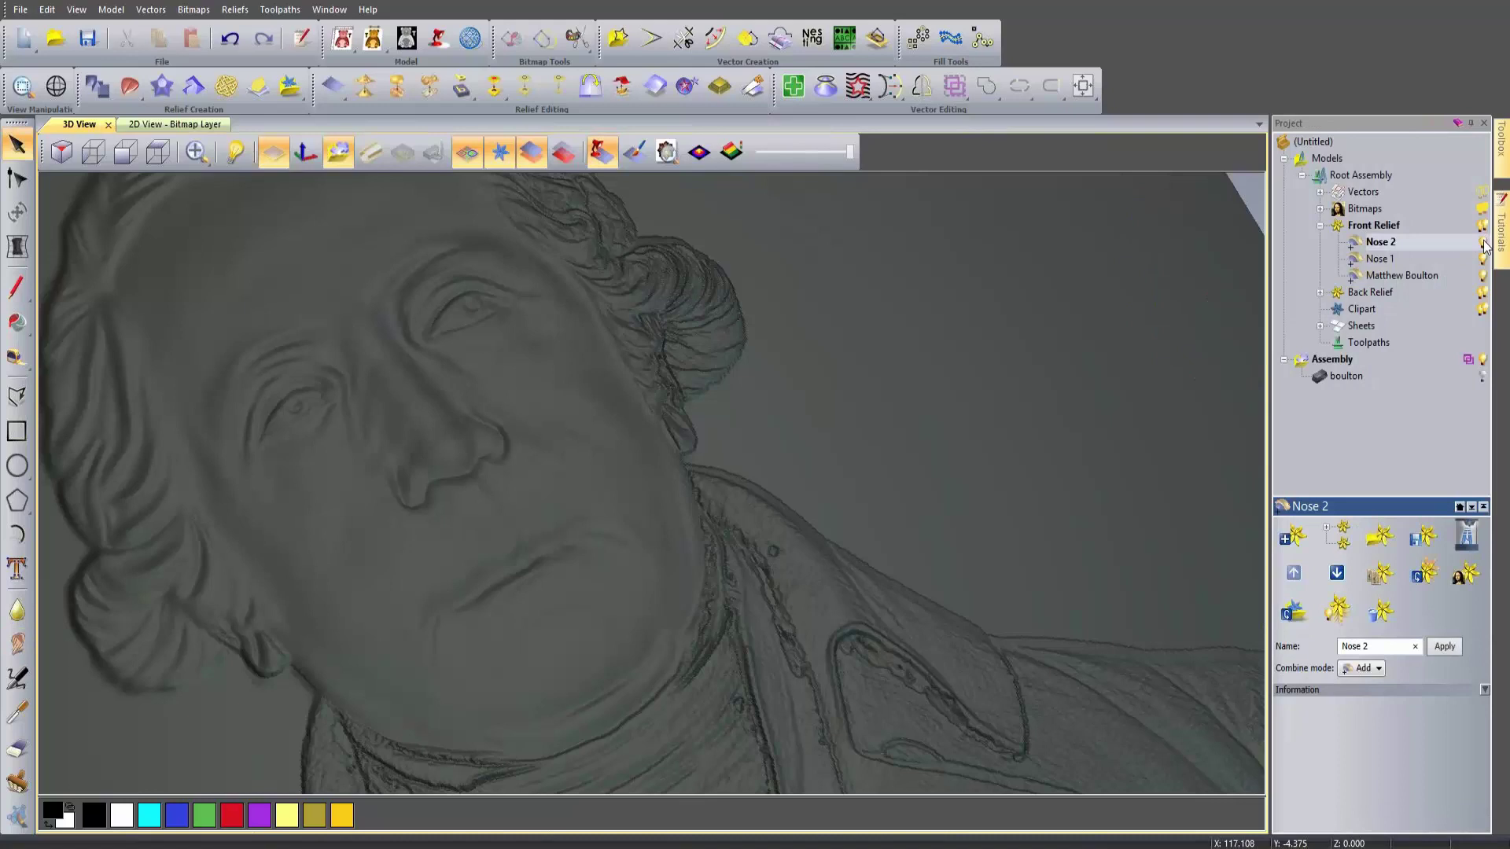
left_click(267, 159)
left_click_drag(525, 639, 774, 433)
left_click(277, 155)
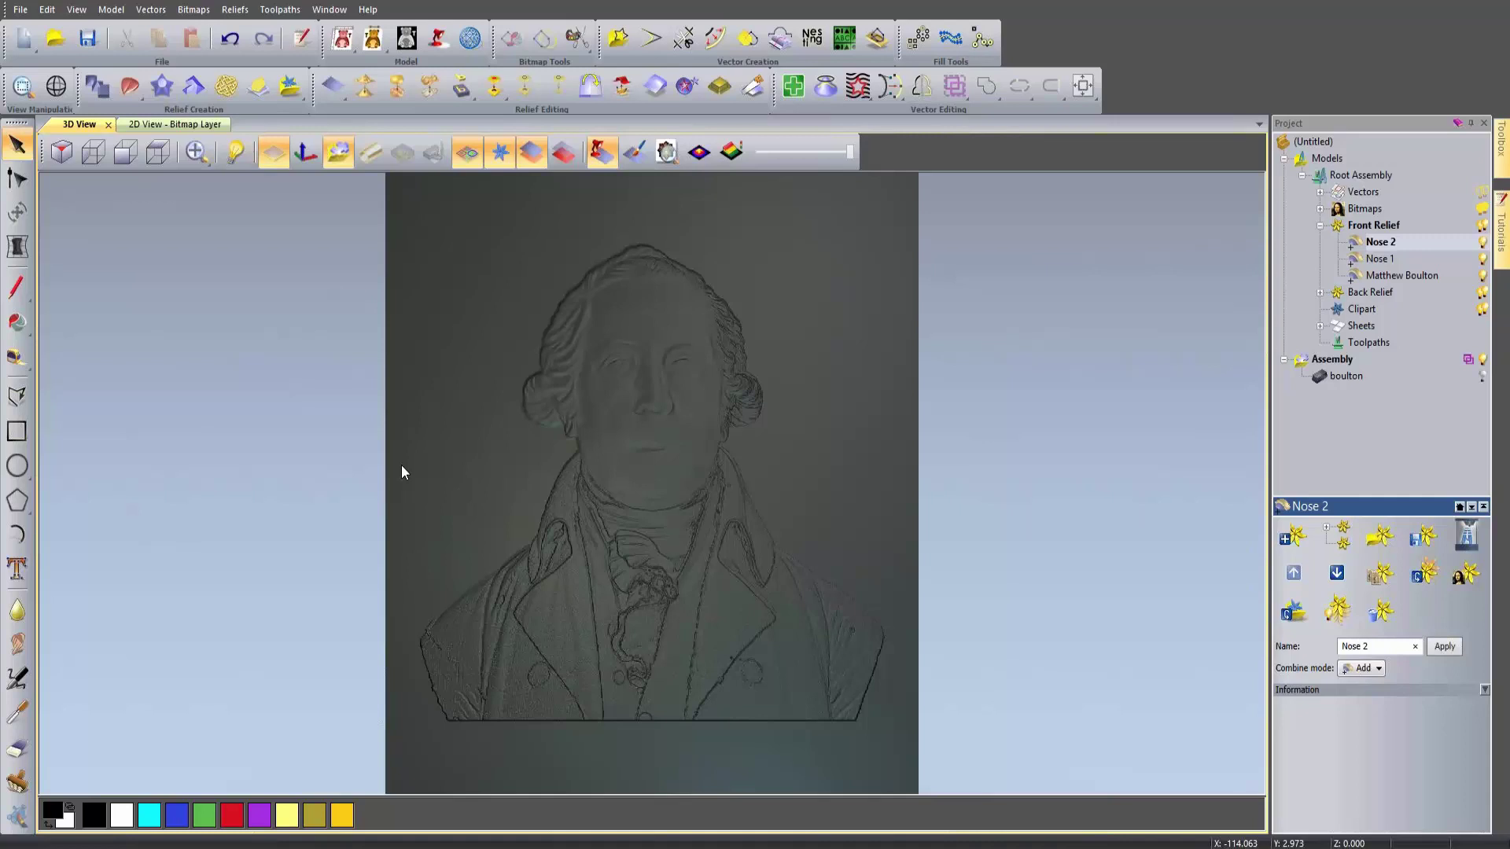
Step: Create a new model specified as 8000 x 8000 pixels without saving the changes to the current model
key("ctrl+n")
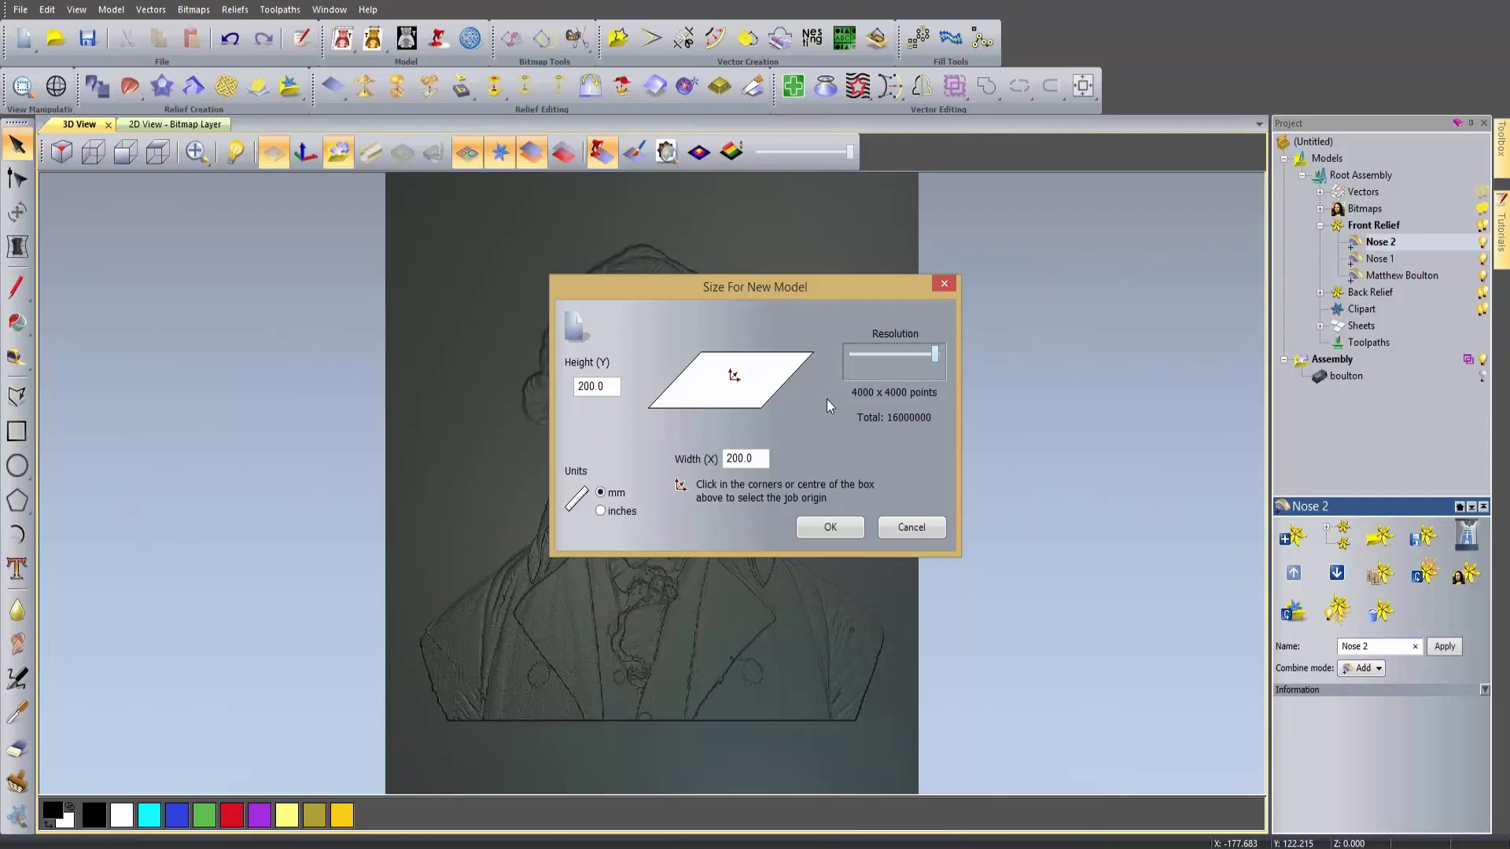
left_click(911, 526)
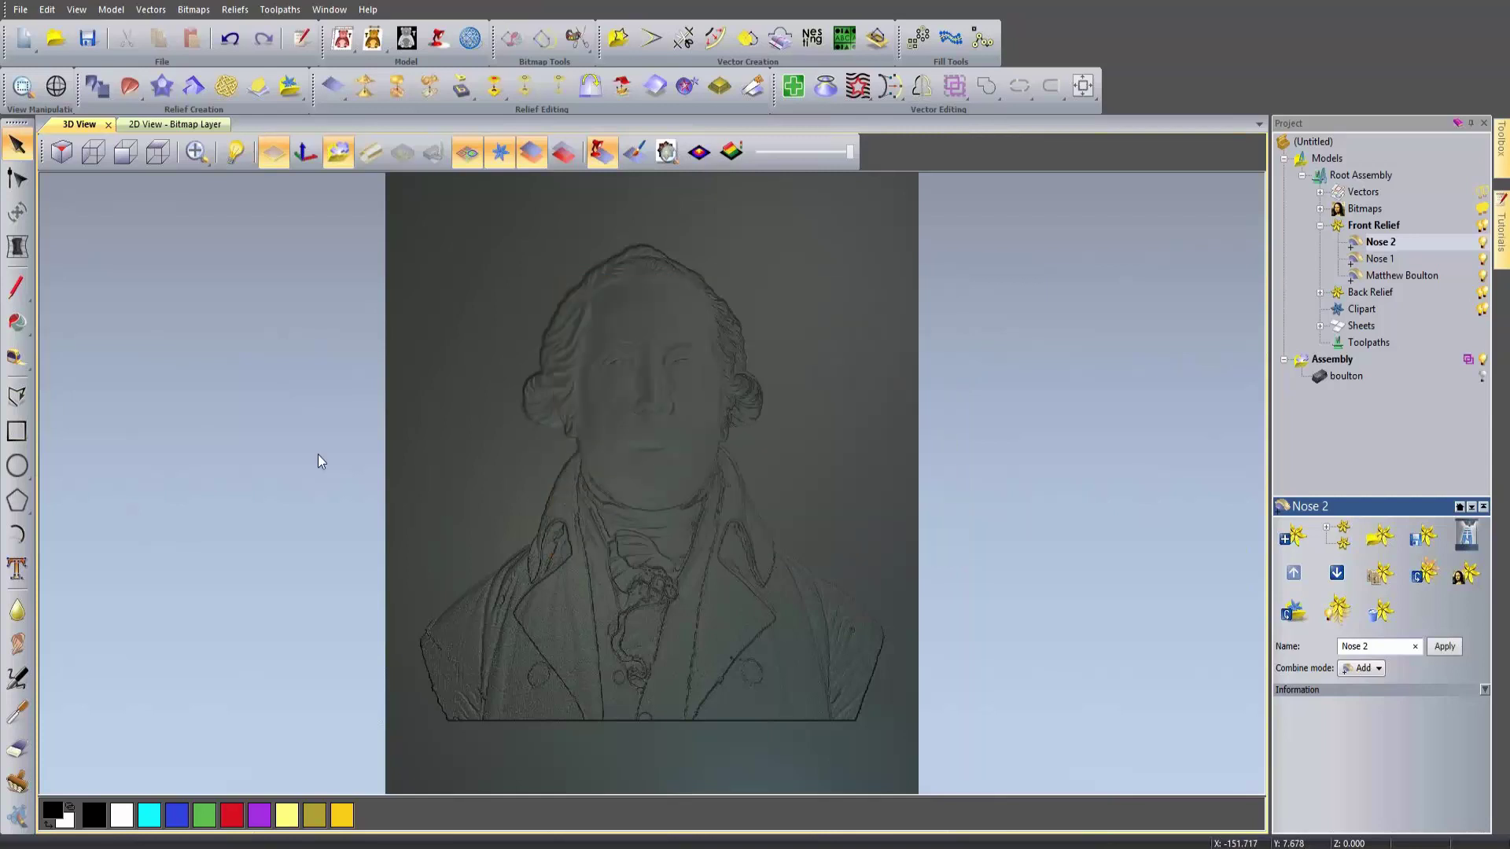
left_click(21, 9)
mouse_move(47, 25)
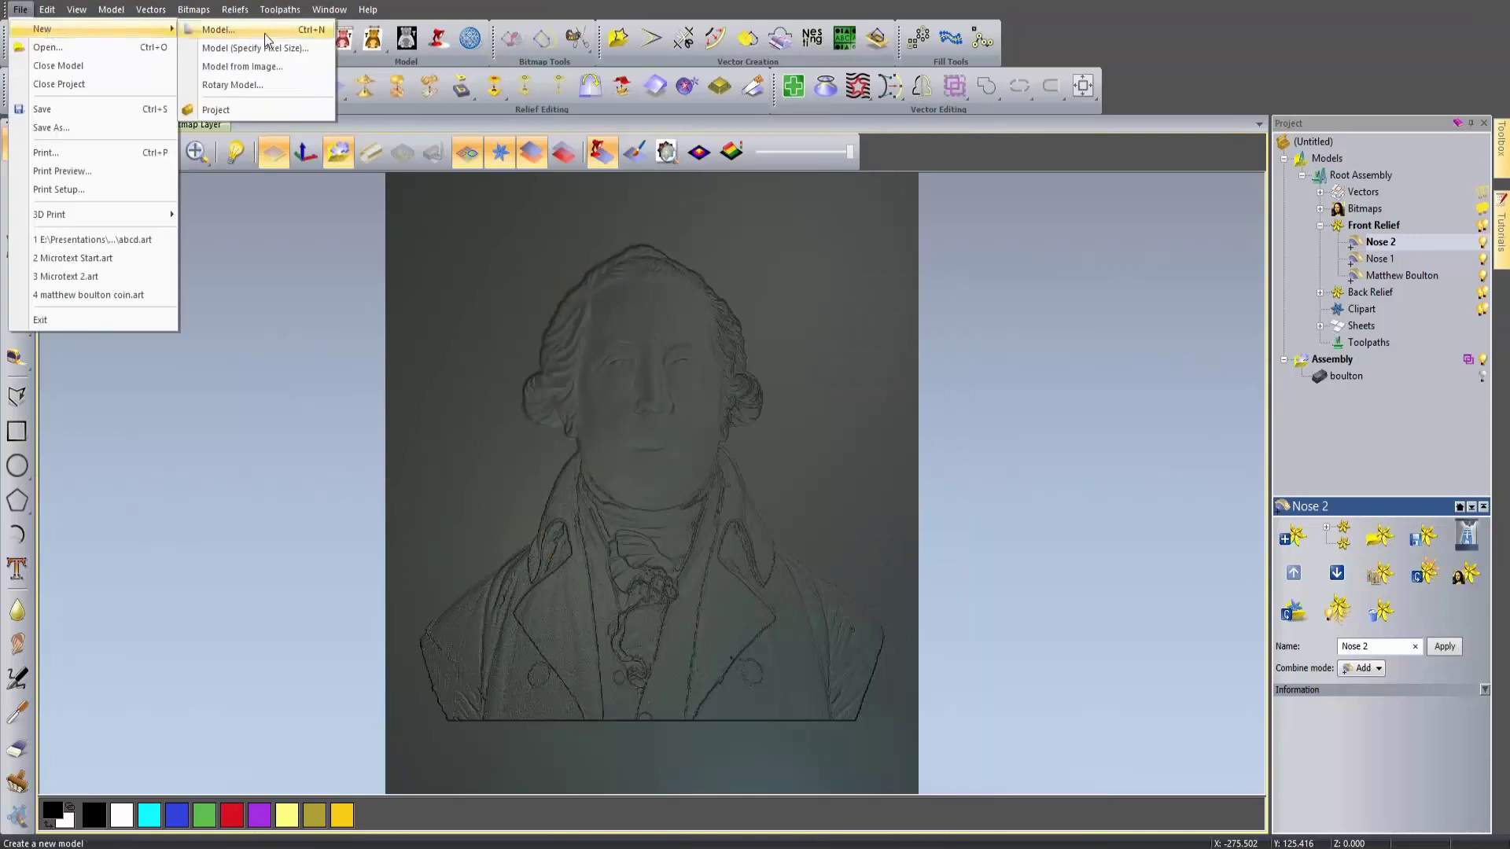
left_click(307, 49)
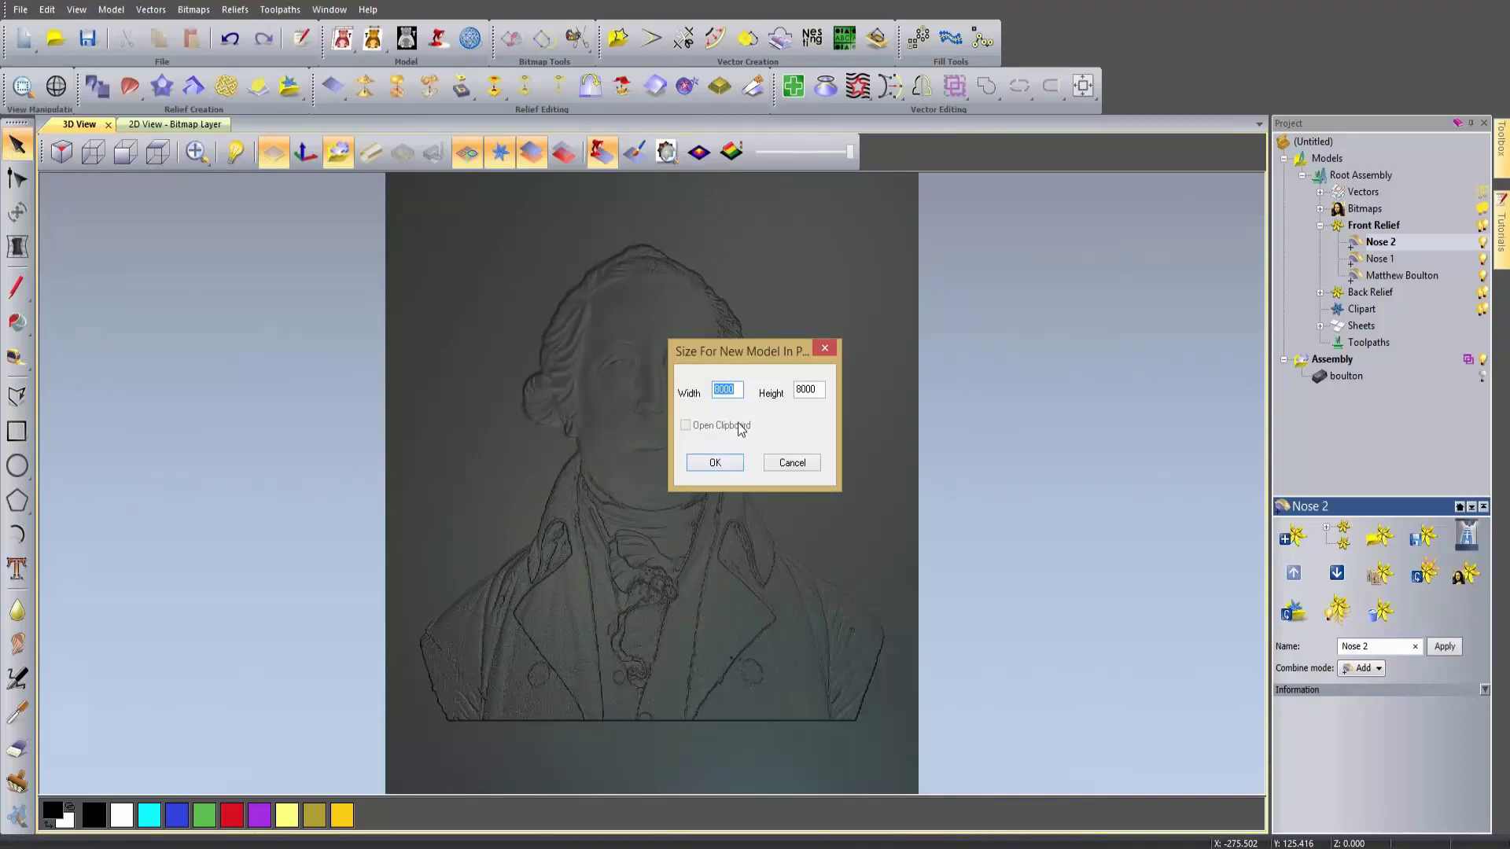
left_click(734, 463)
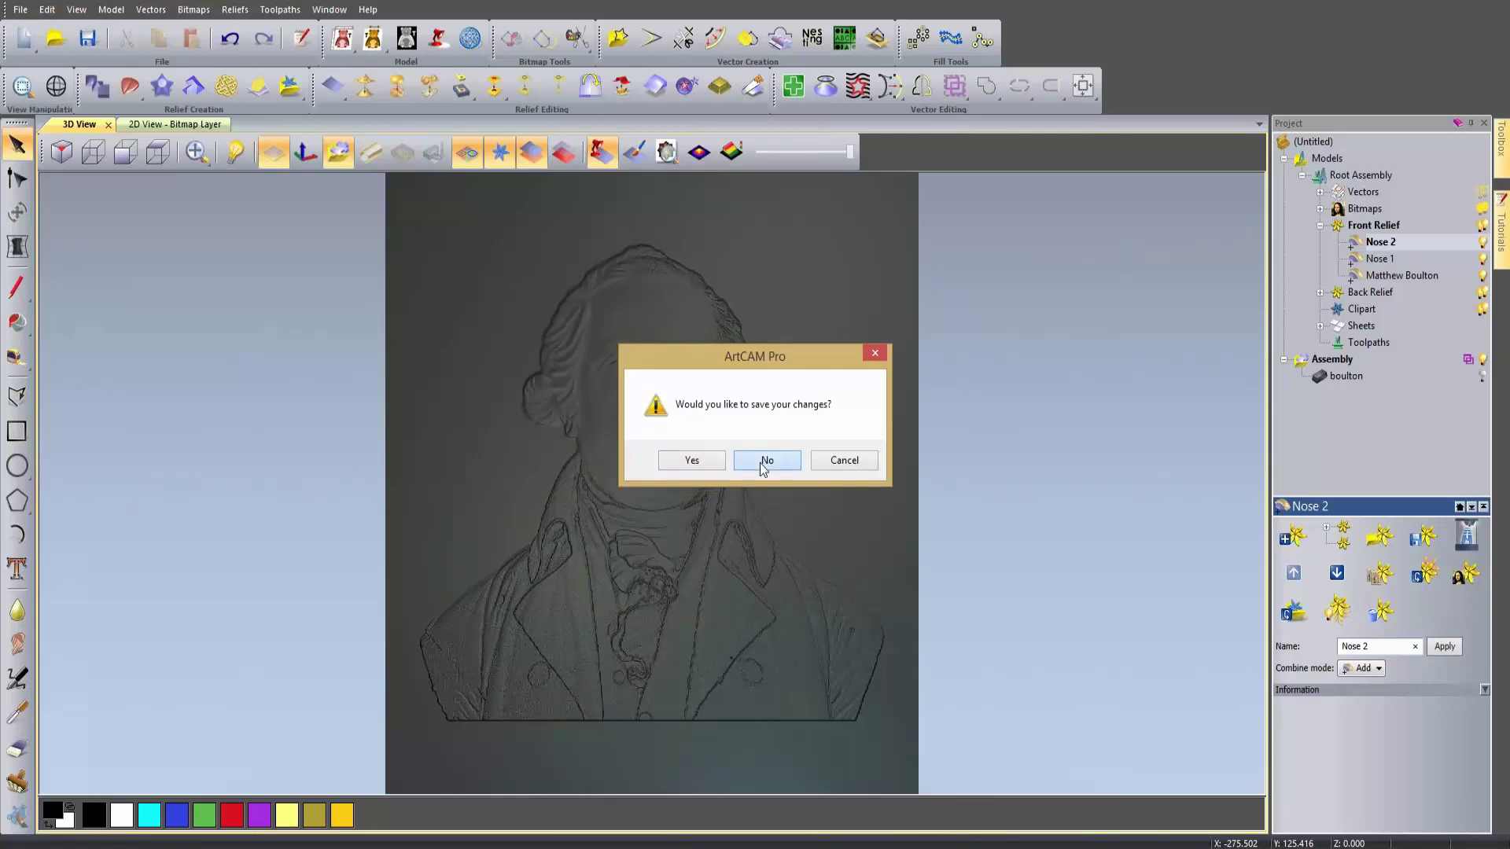
left_click(759, 462)
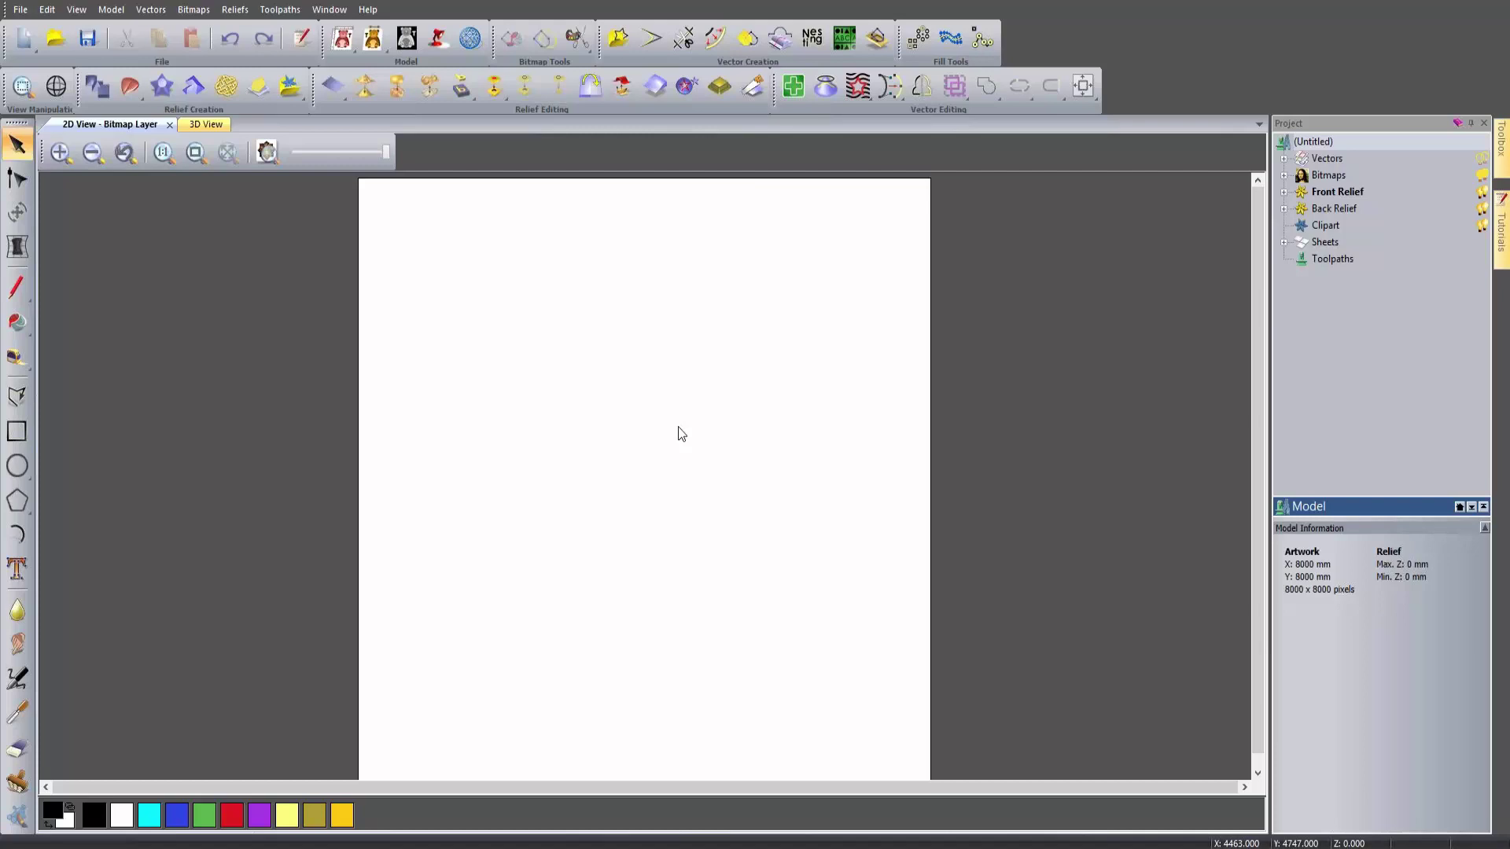
Step: Set the model size to 40 x 40 mm with the origin at the centre
left_click(111, 11)
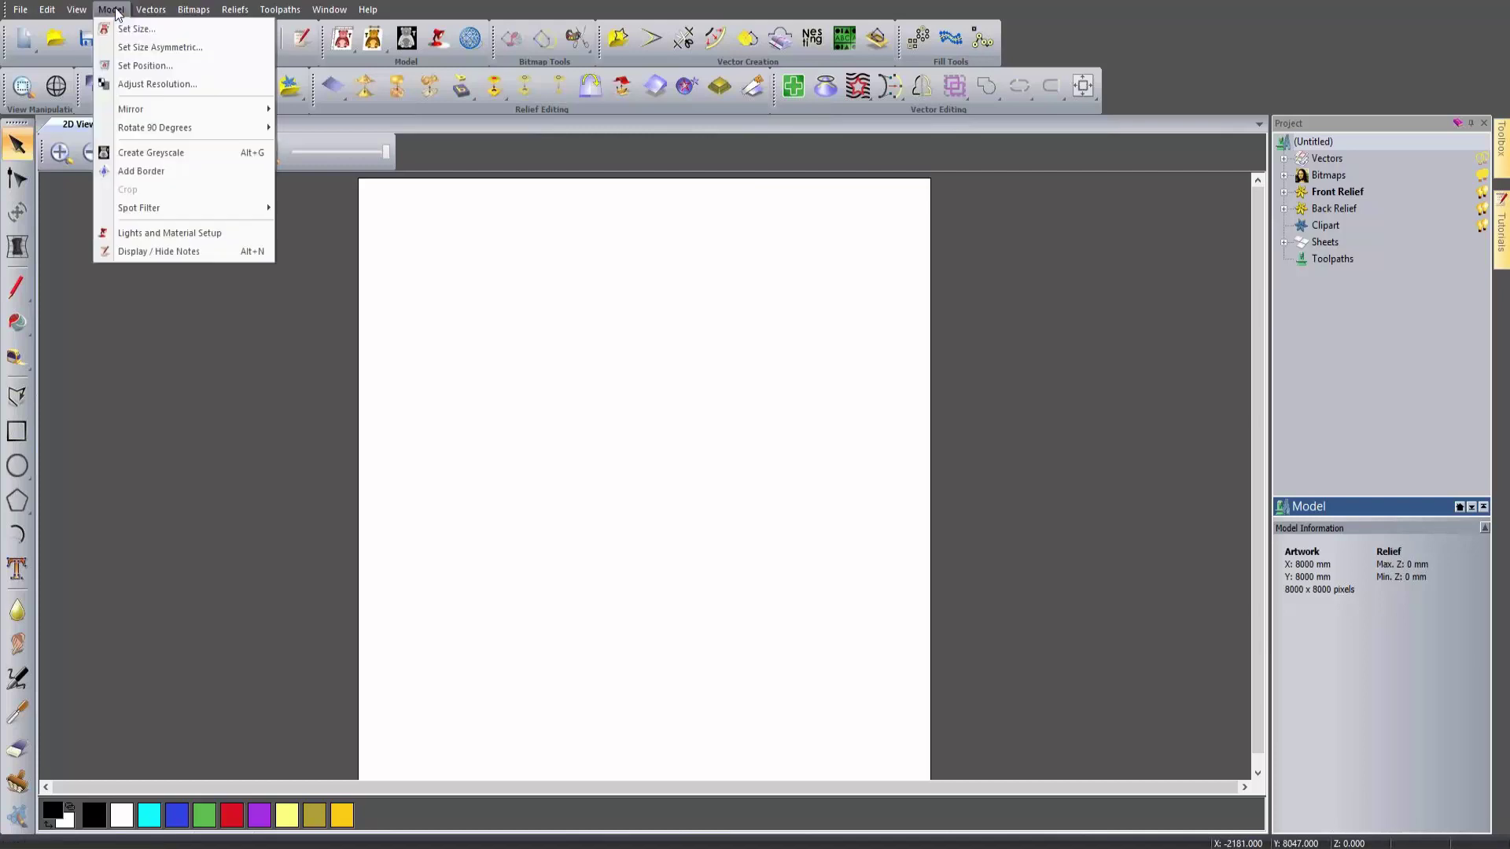
left_click(162, 31)
left_click(626, 485)
key("Tab")
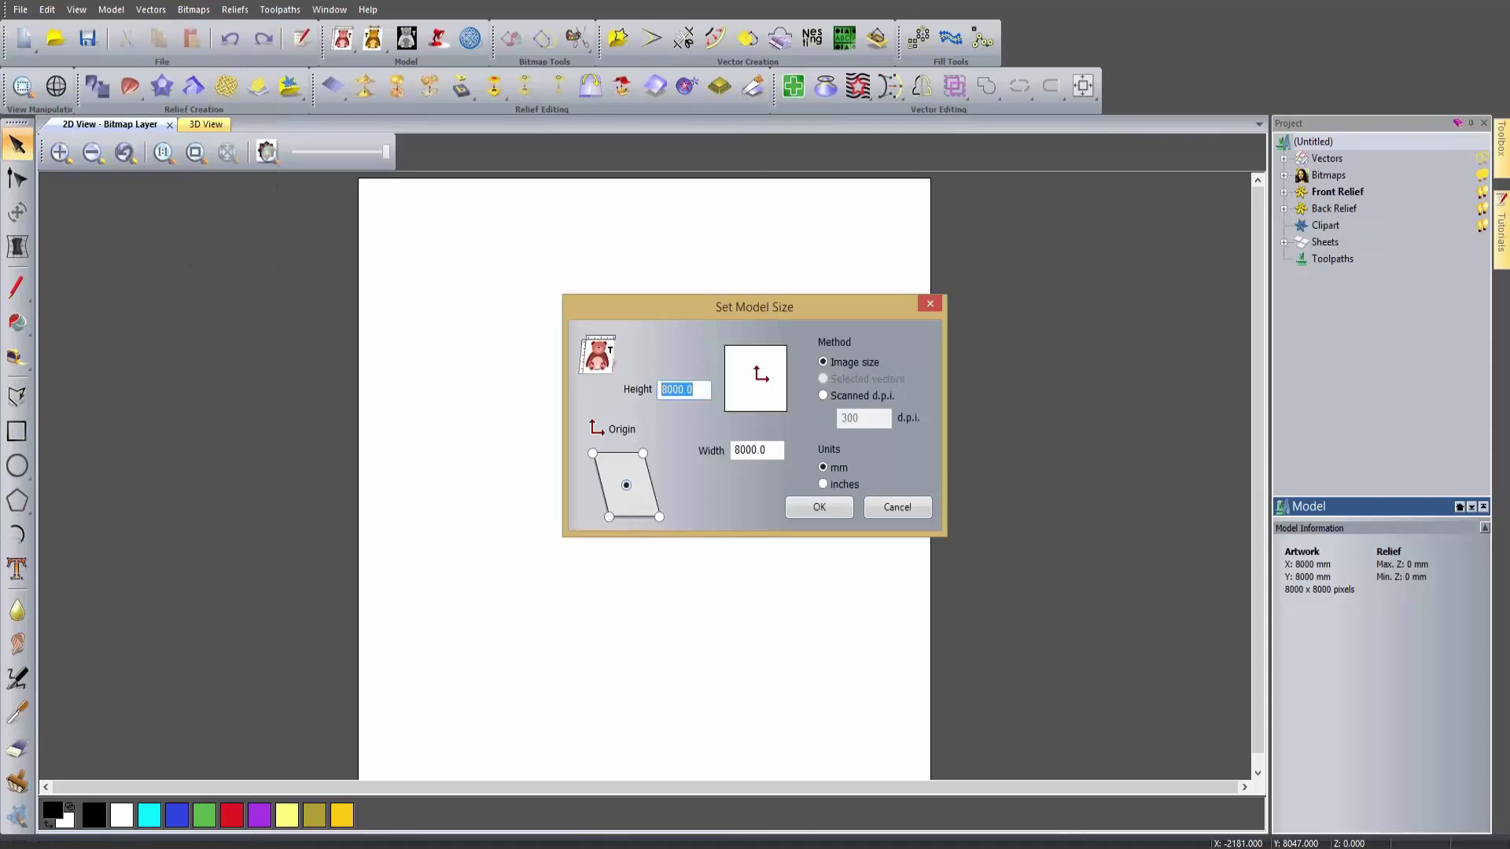
type("40")
left_click(789, 506)
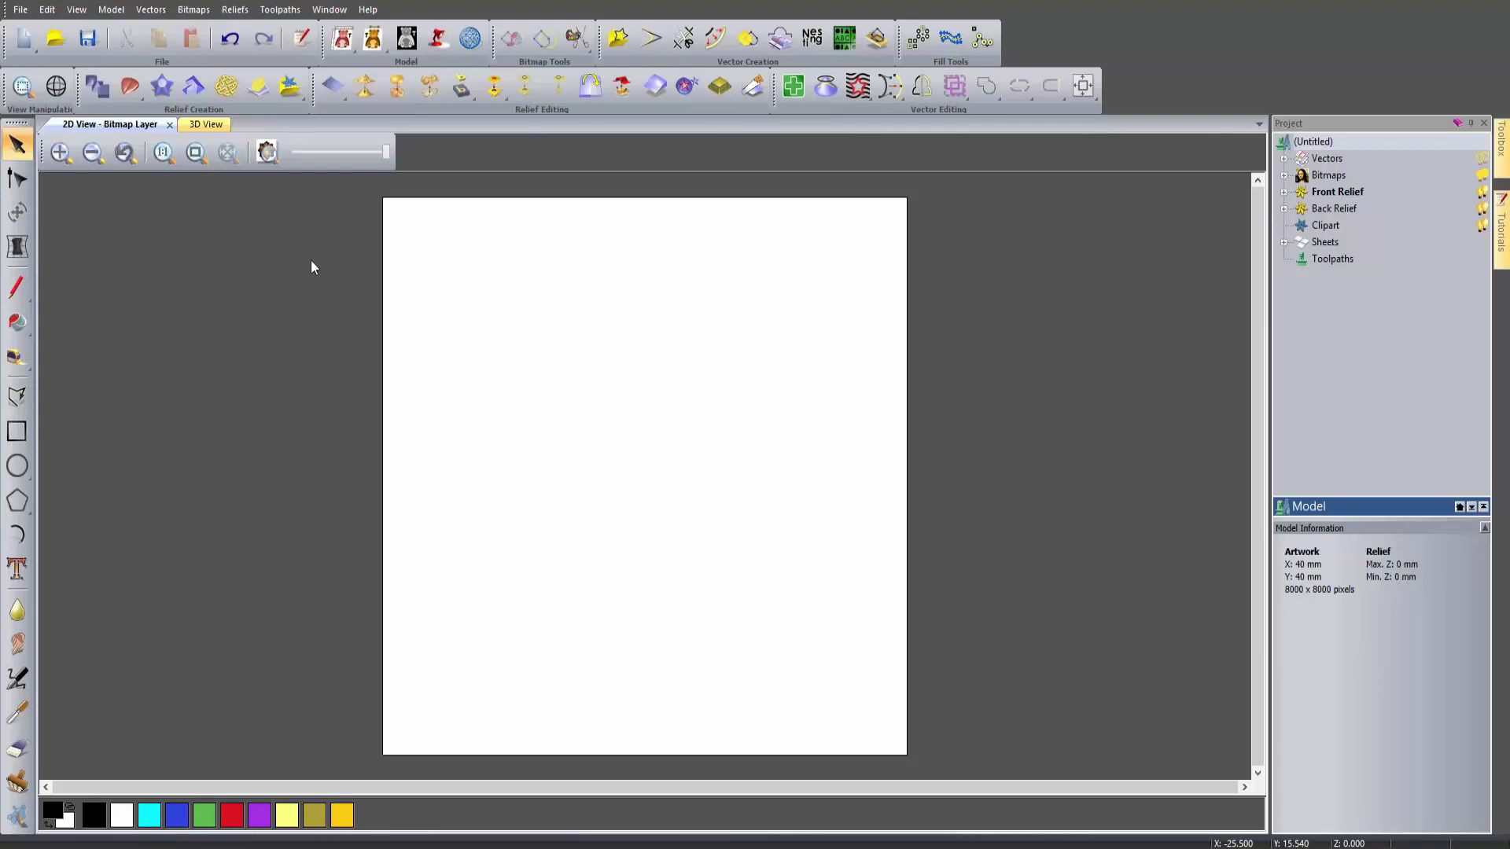
Step: Create a 38.6 mm diameter circle centred at X 0, Y 0 in the 3D view
left_click(208, 124)
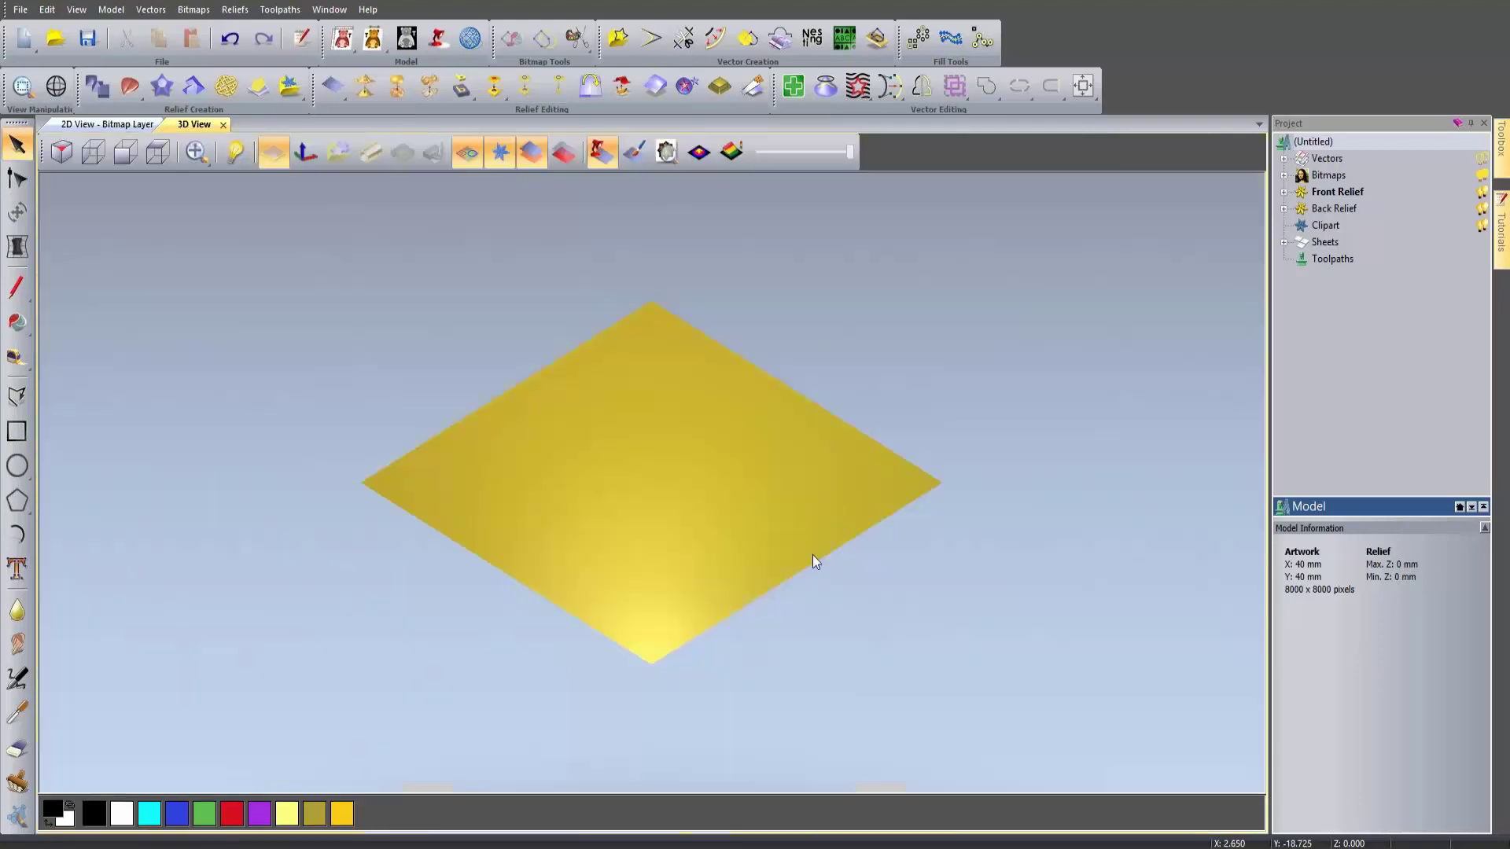
left_click_drag(923, 532, 659, 636)
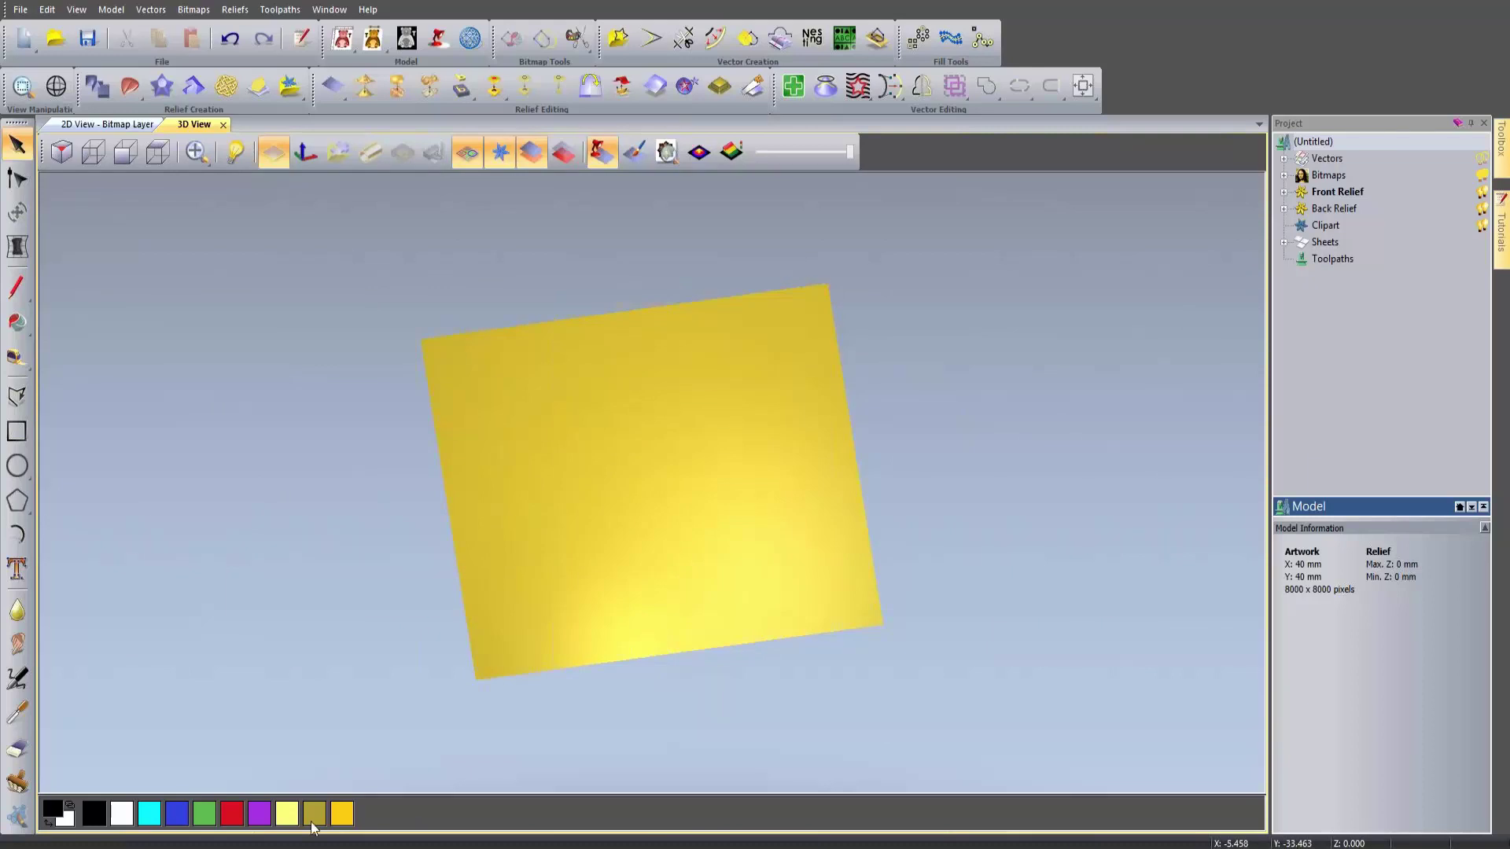
left_click(157, 153)
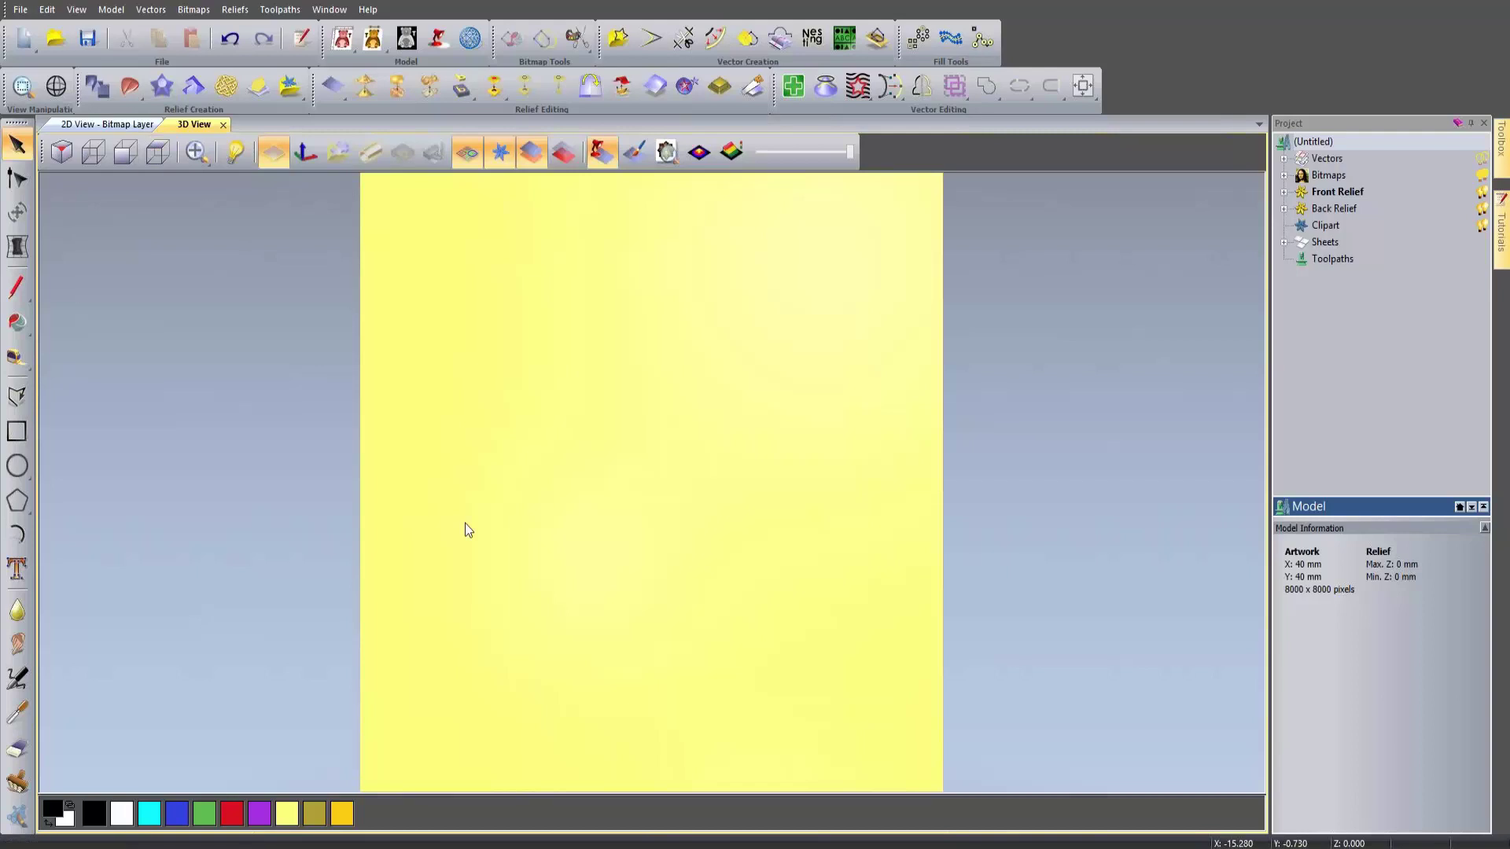
left_click(24, 470)
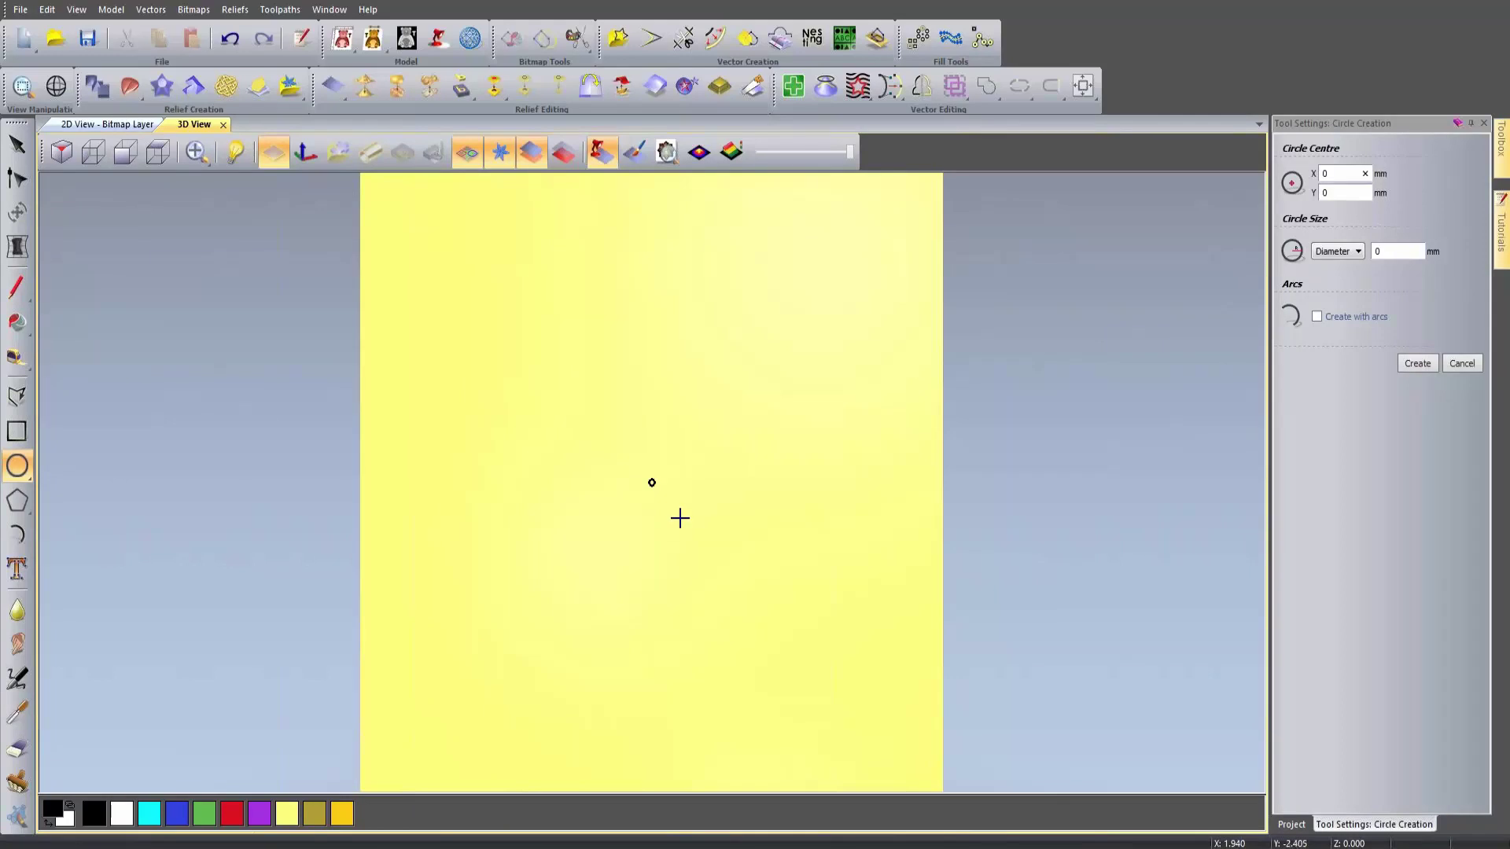
left_click_drag(653, 483, 888, 483)
left_click(1396, 251)
type("38.6")
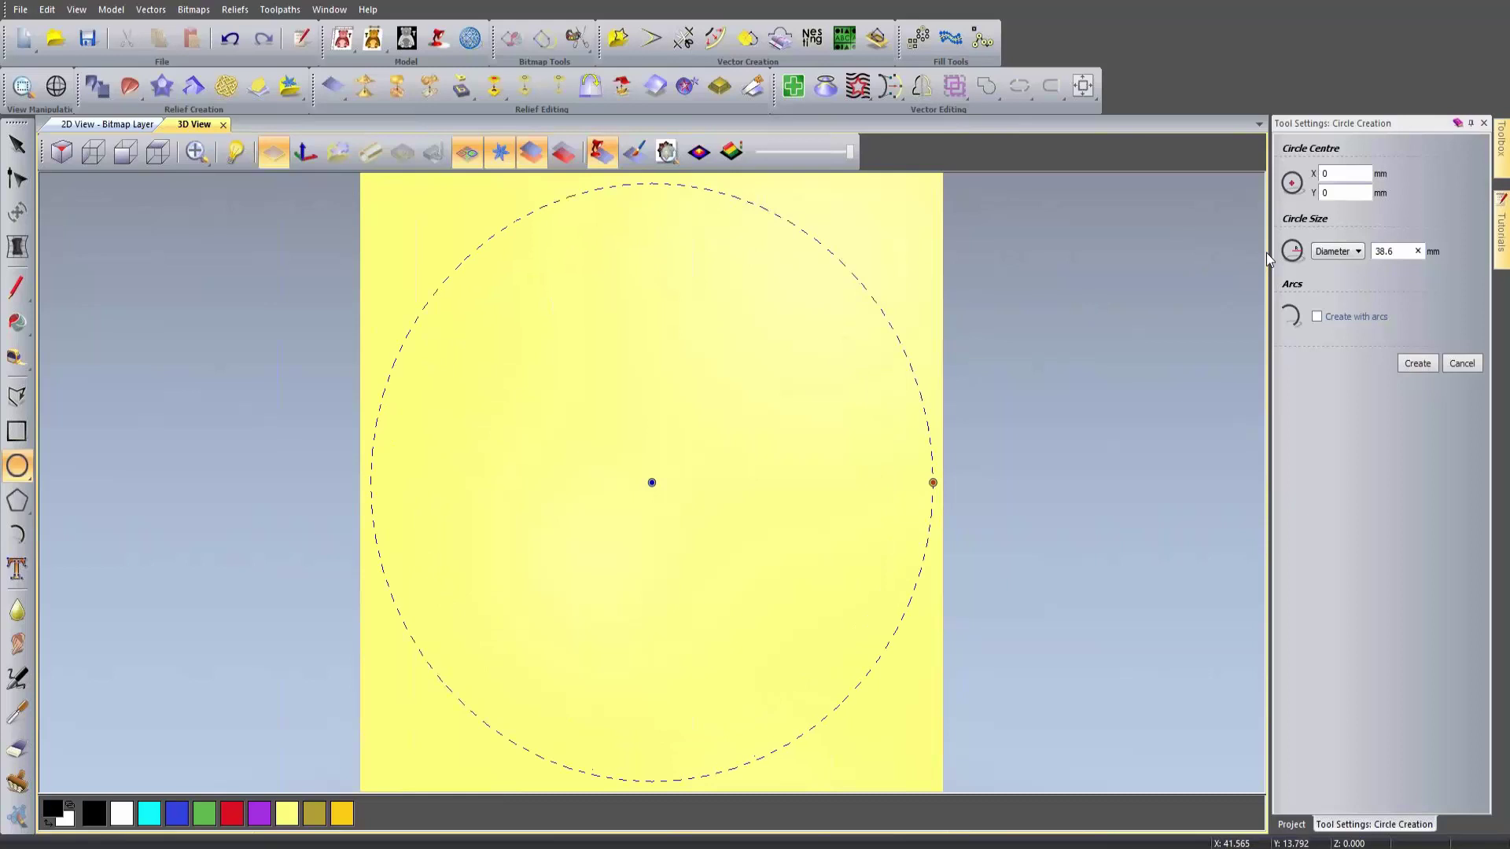
left_click(1414, 368)
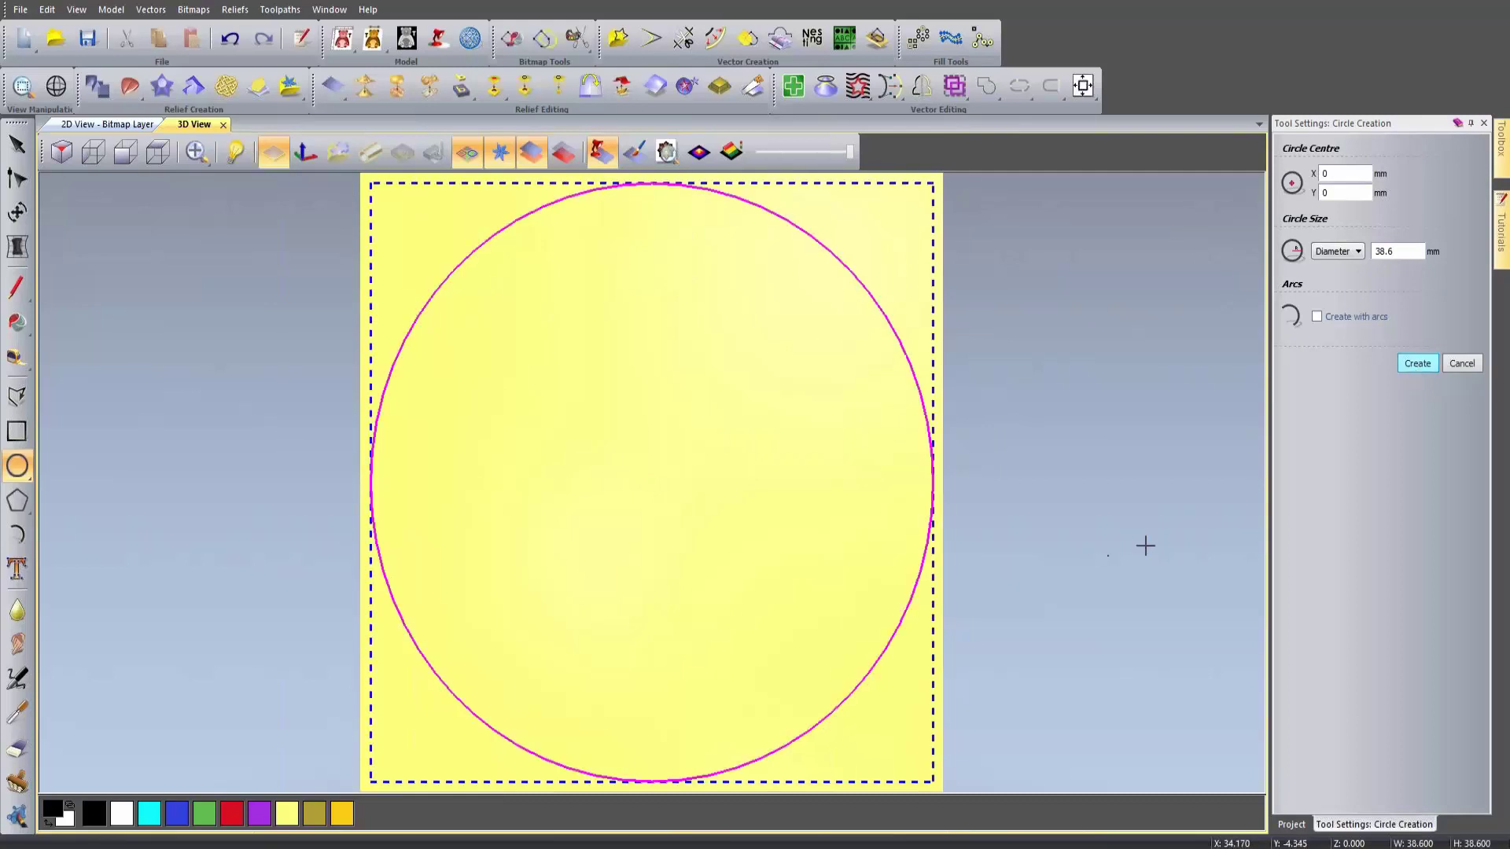
key("Escape")
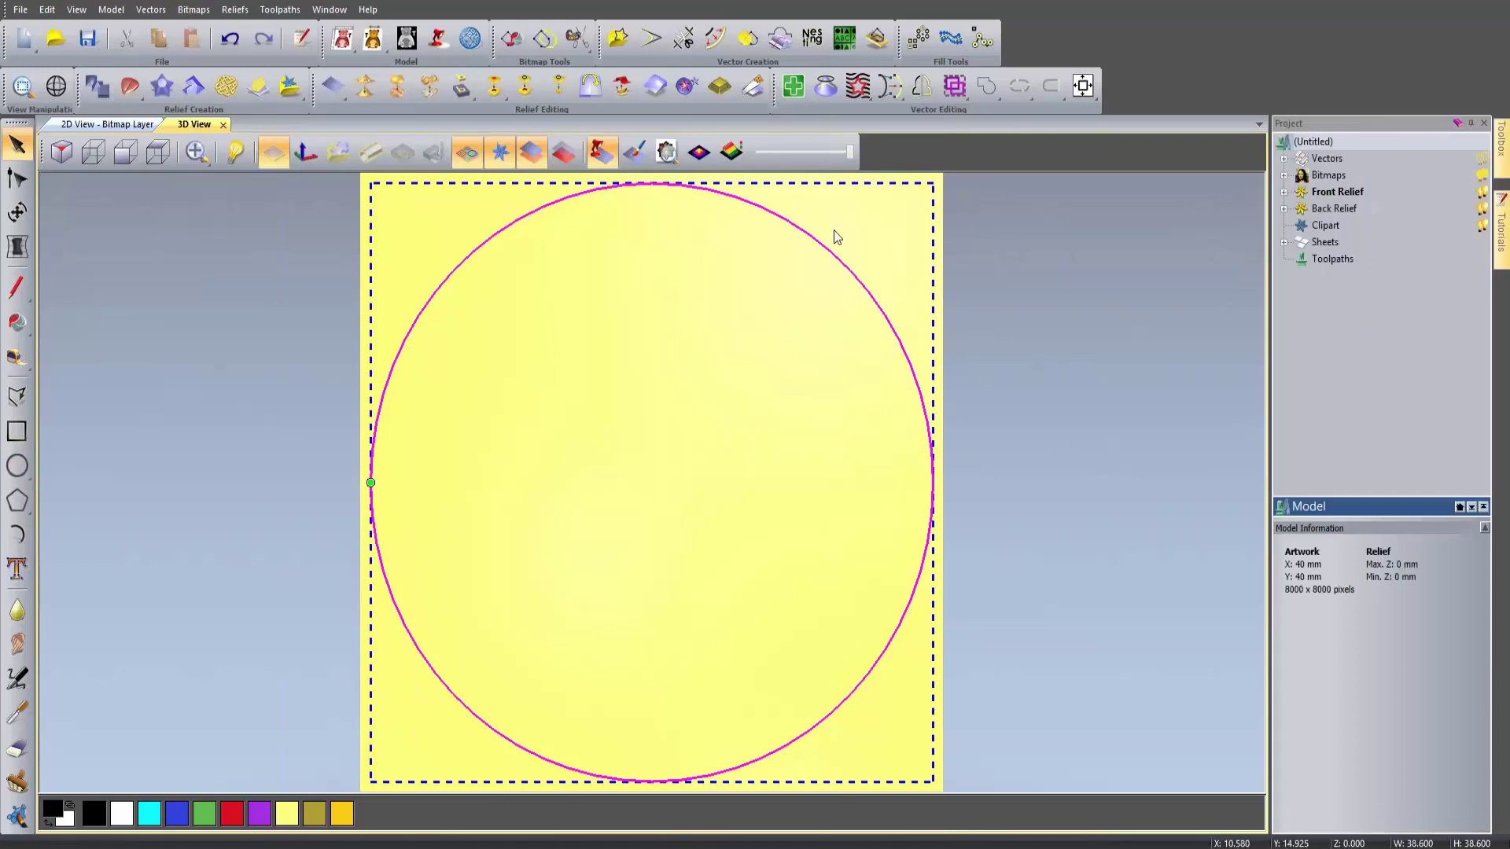
Step: Offset the circle inwards by 1.5 mm with sharp corners, keeping the original, and deselect the result
left_click(713, 41)
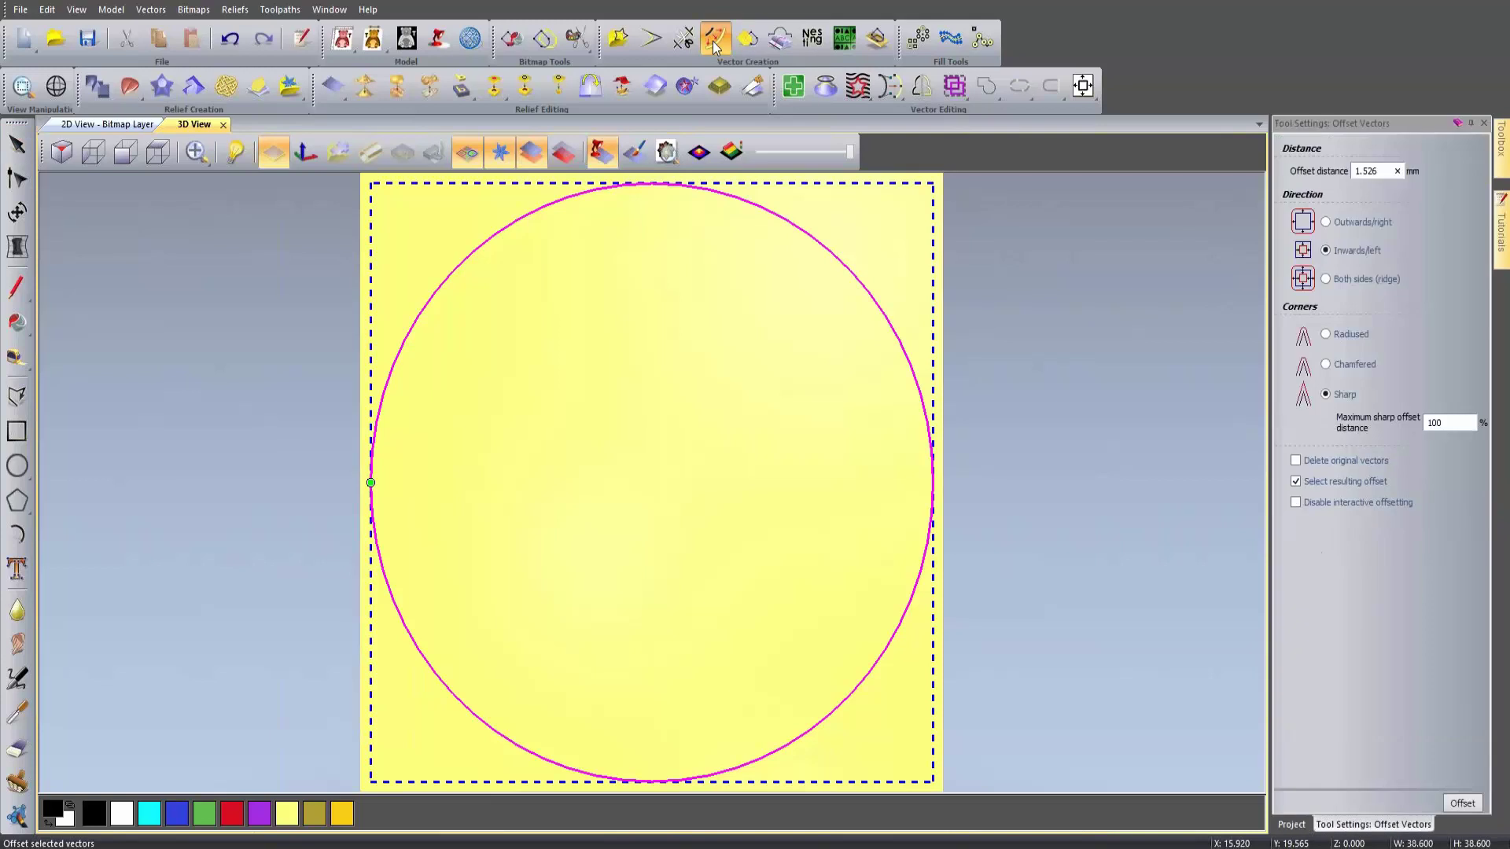
double_click(1374, 171)
type("1.5")
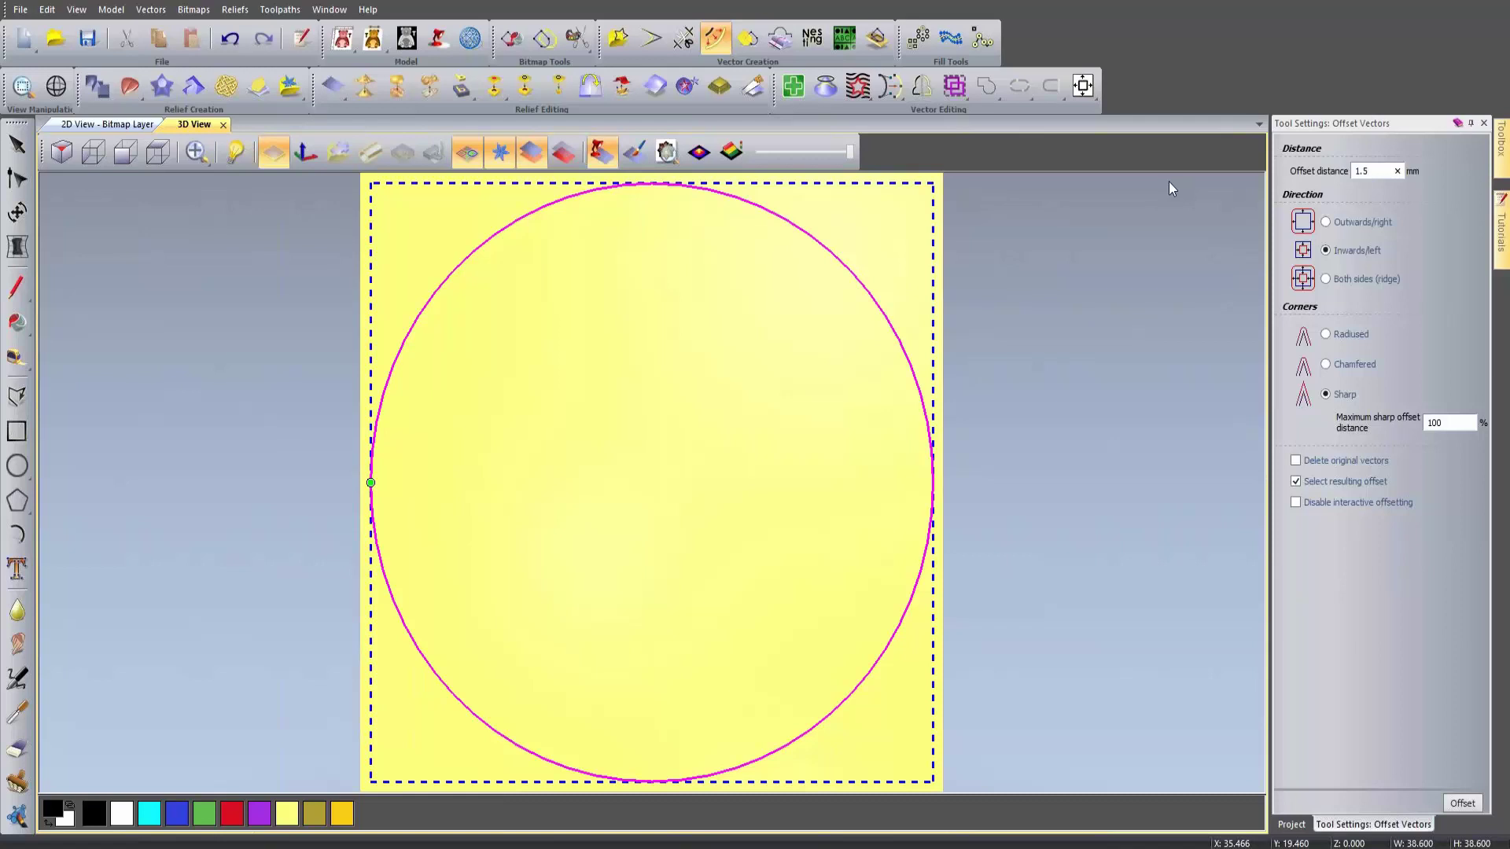
left_click(1462, 803)
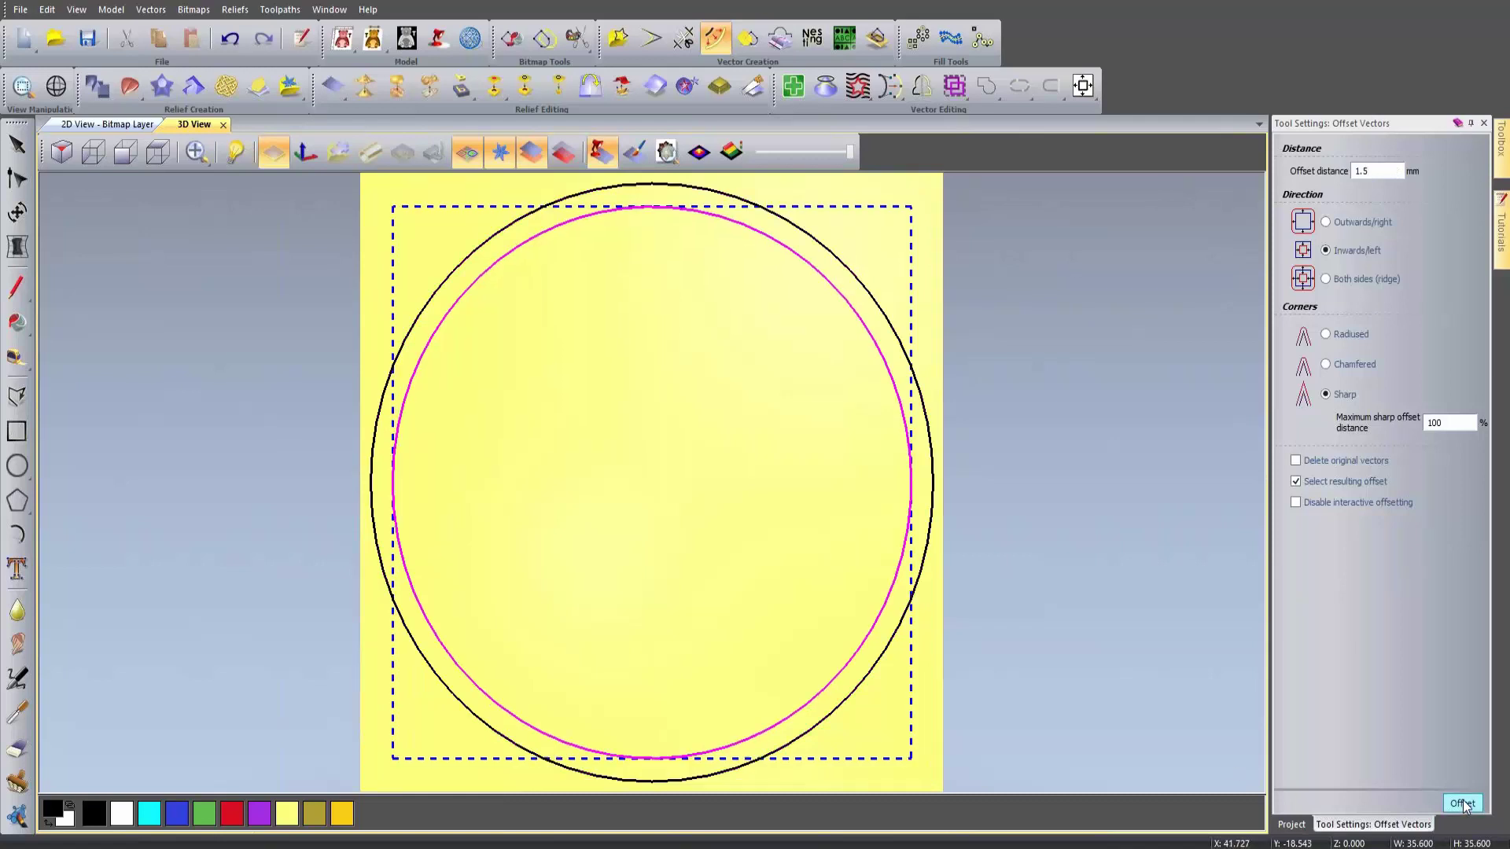
left_click(1484, 123)
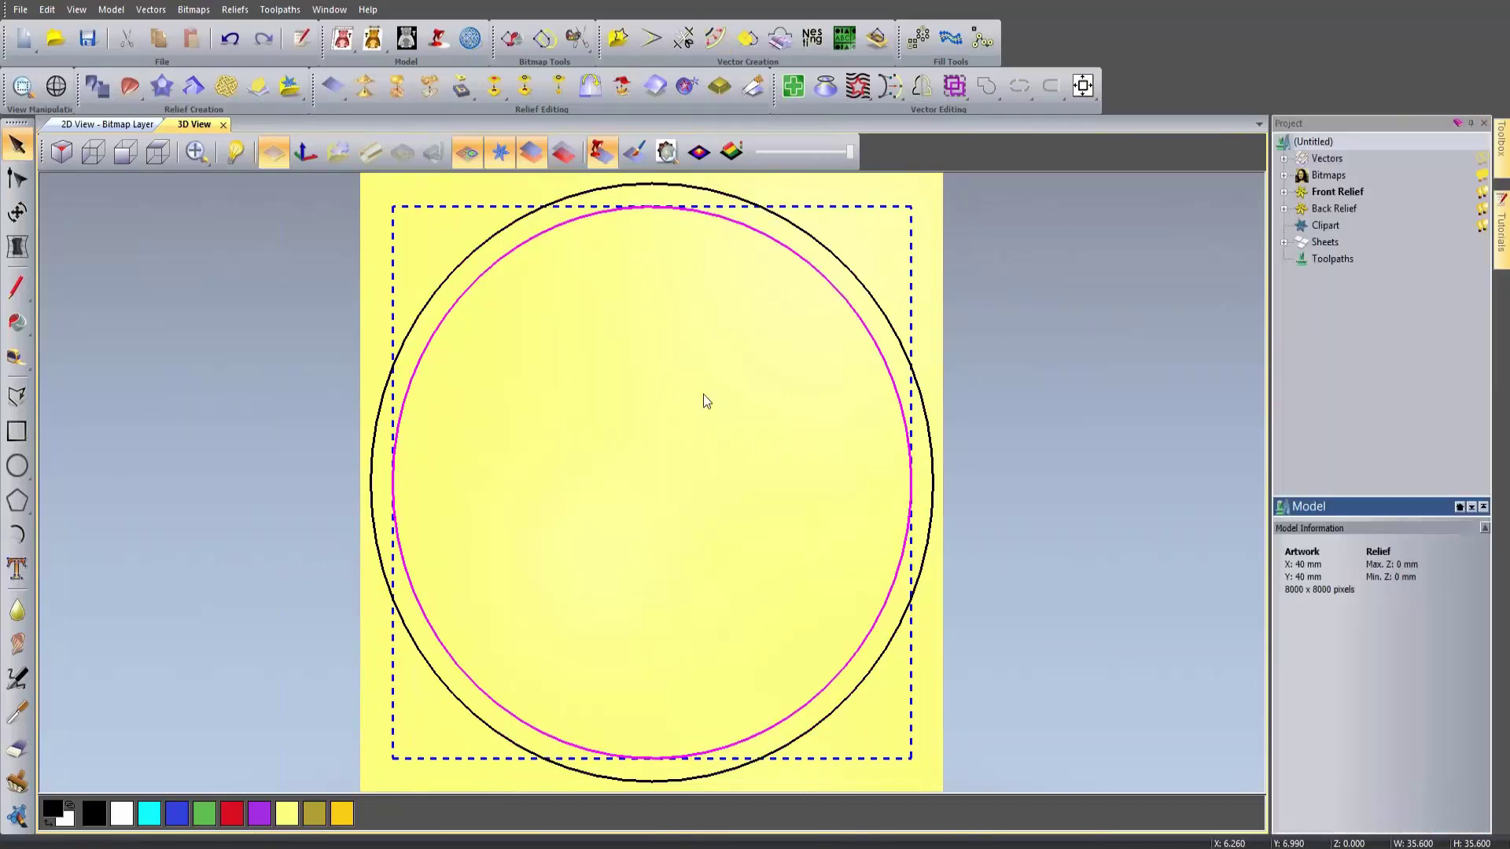
left_click(792, 404)
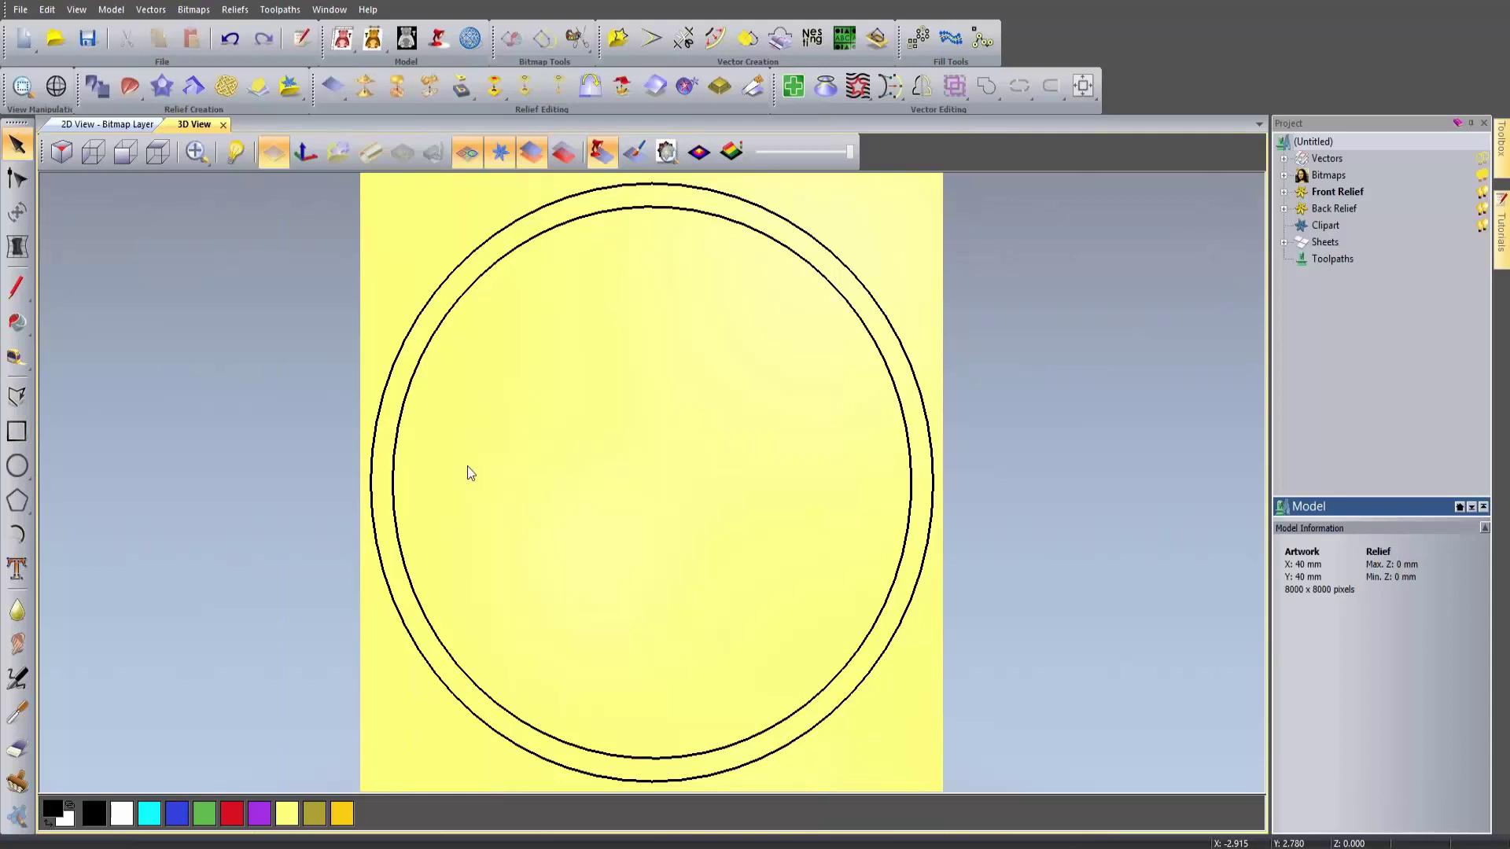
Step: Start a new text object, keep the Droid Serif font and set the text size to 2 mm
left_click(17, 568)
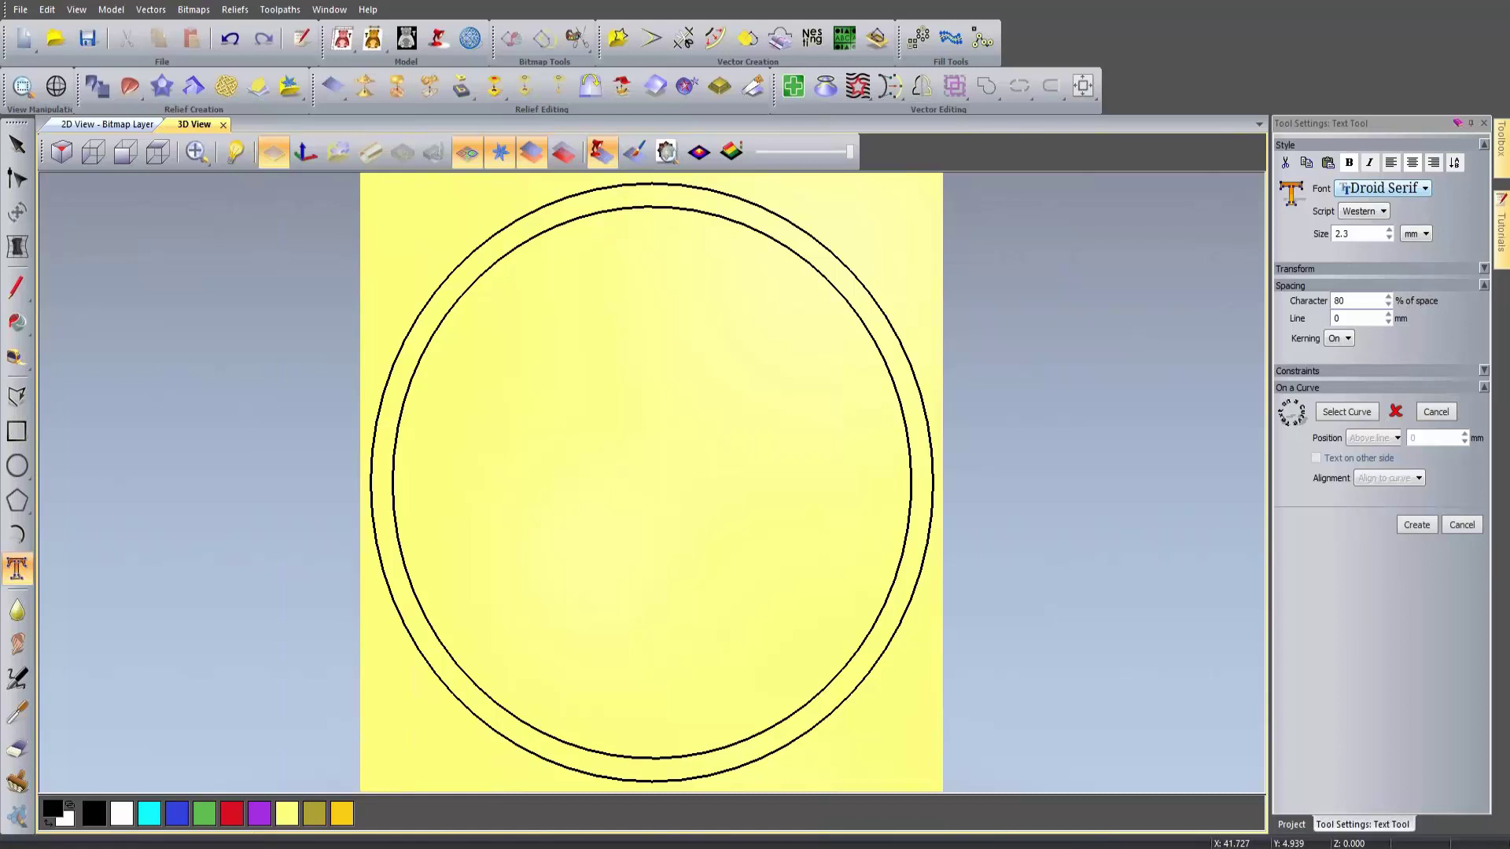
key("alt+Down")
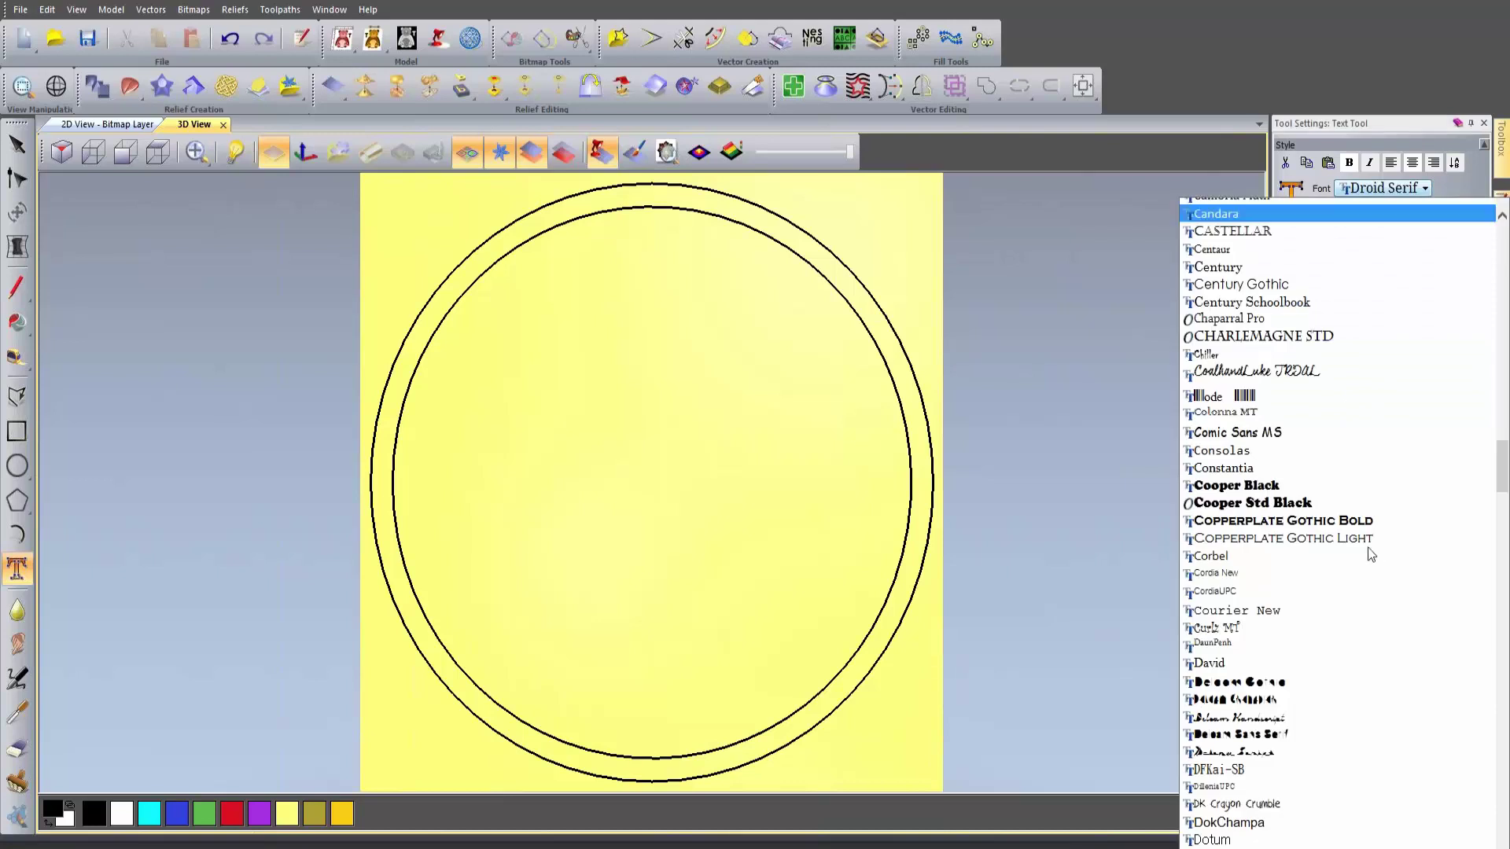
scroll(1368, 546, "down", 20)
scroll(1363, 544, "down", 20)
scroll(1358, 511, "down", 8)
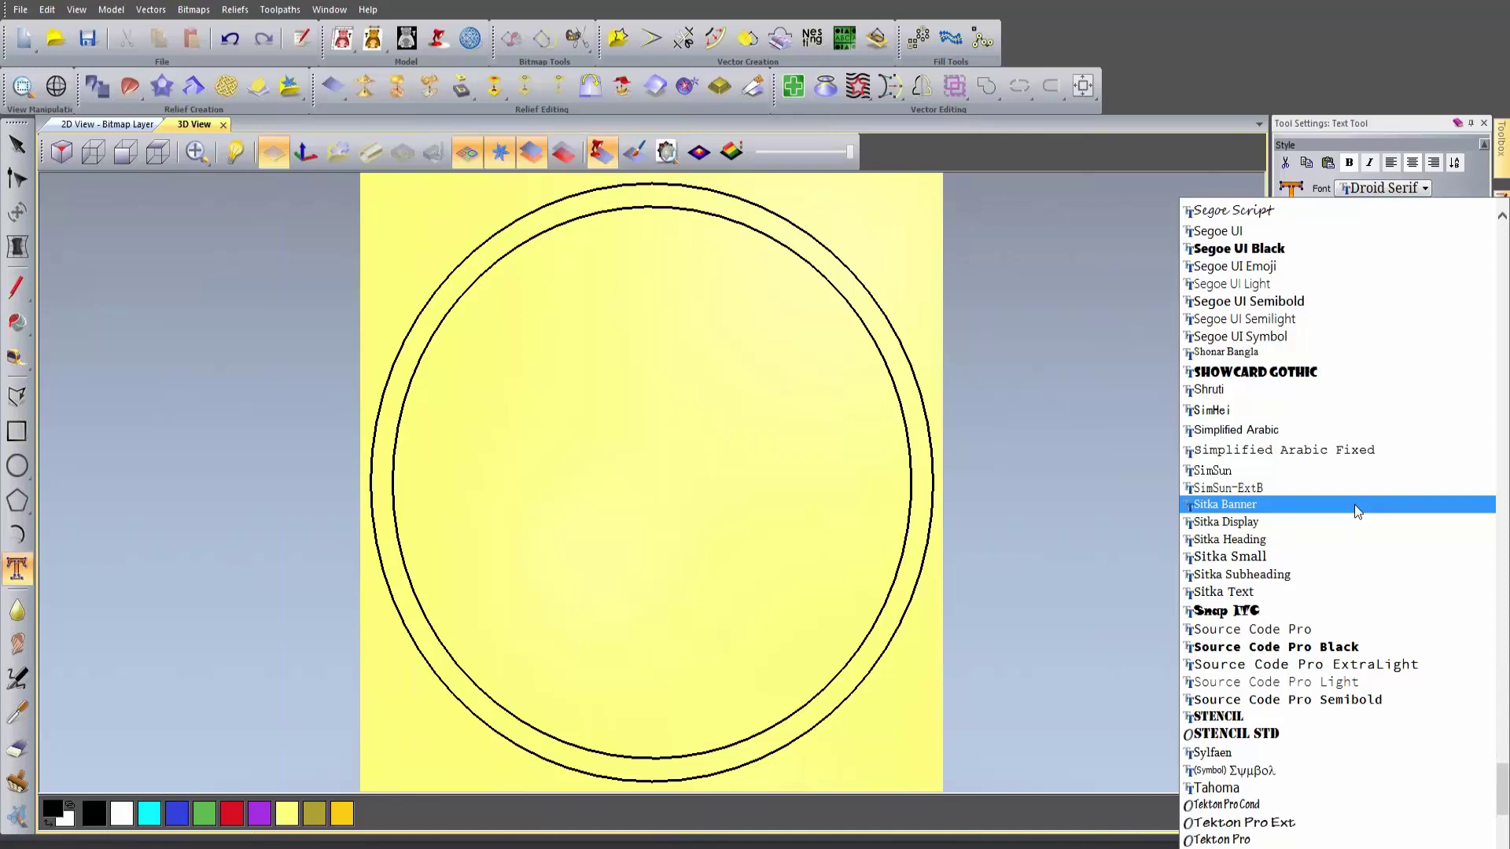
left_click(1352, 85)
double_click(1354, 235)
type("2")
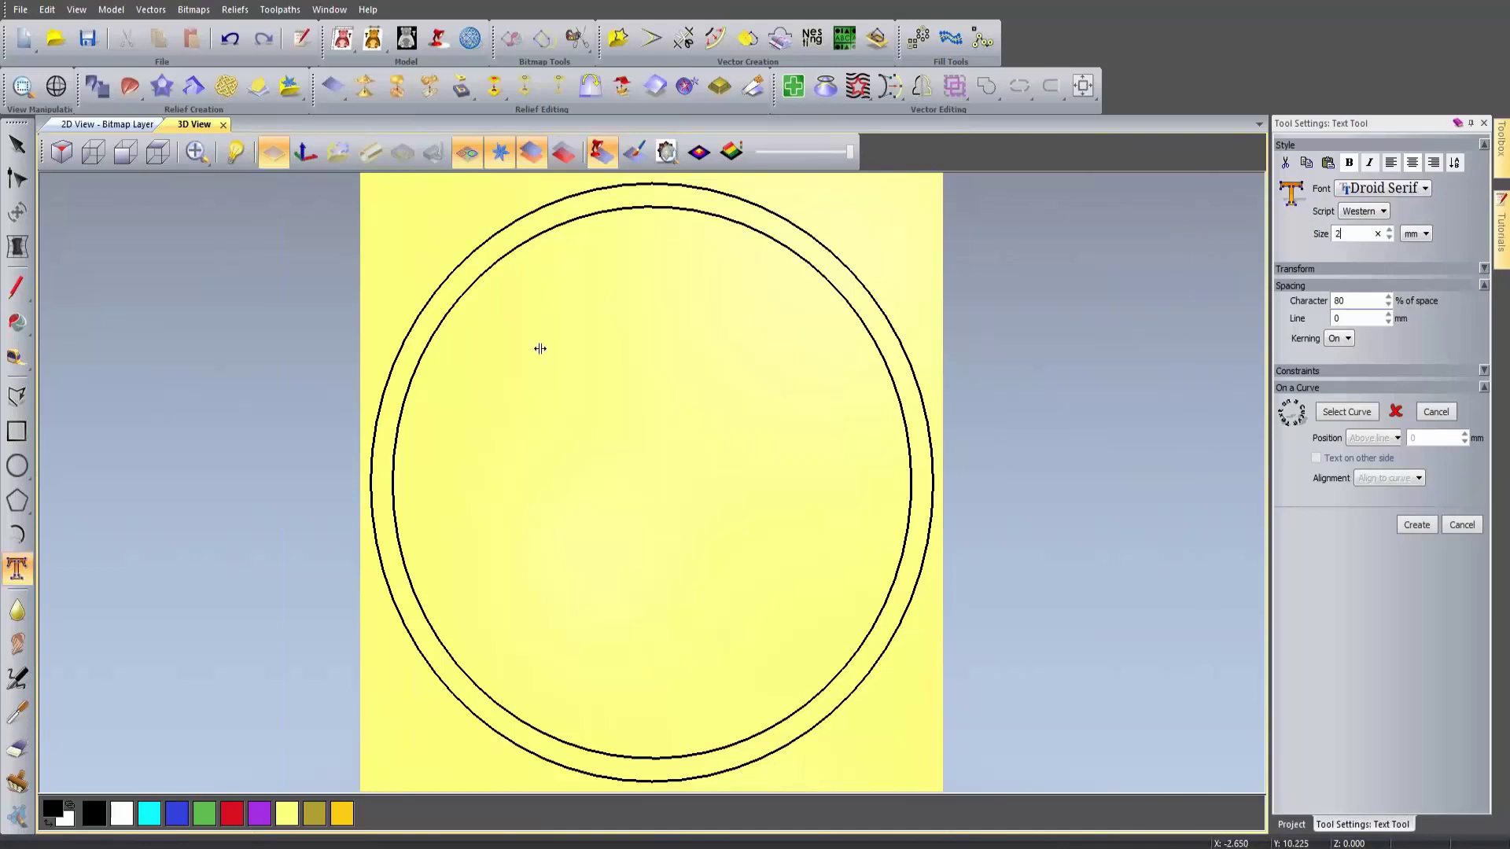
Step: Place the text inside the inner circle and enter "·THE ART OF MAKING MONEY·"
left_click(449, 474)
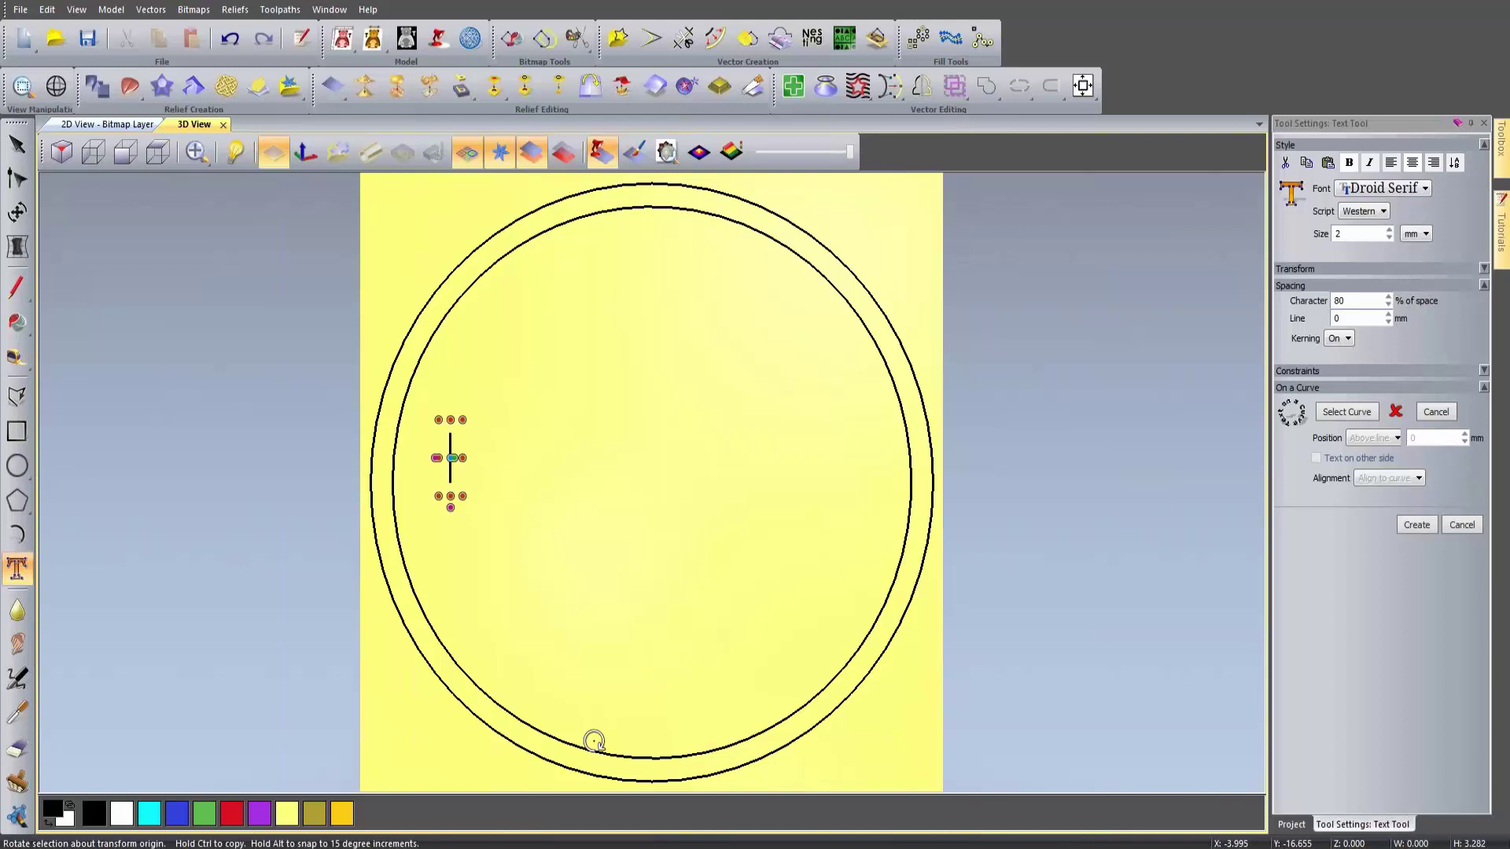
type("TH")
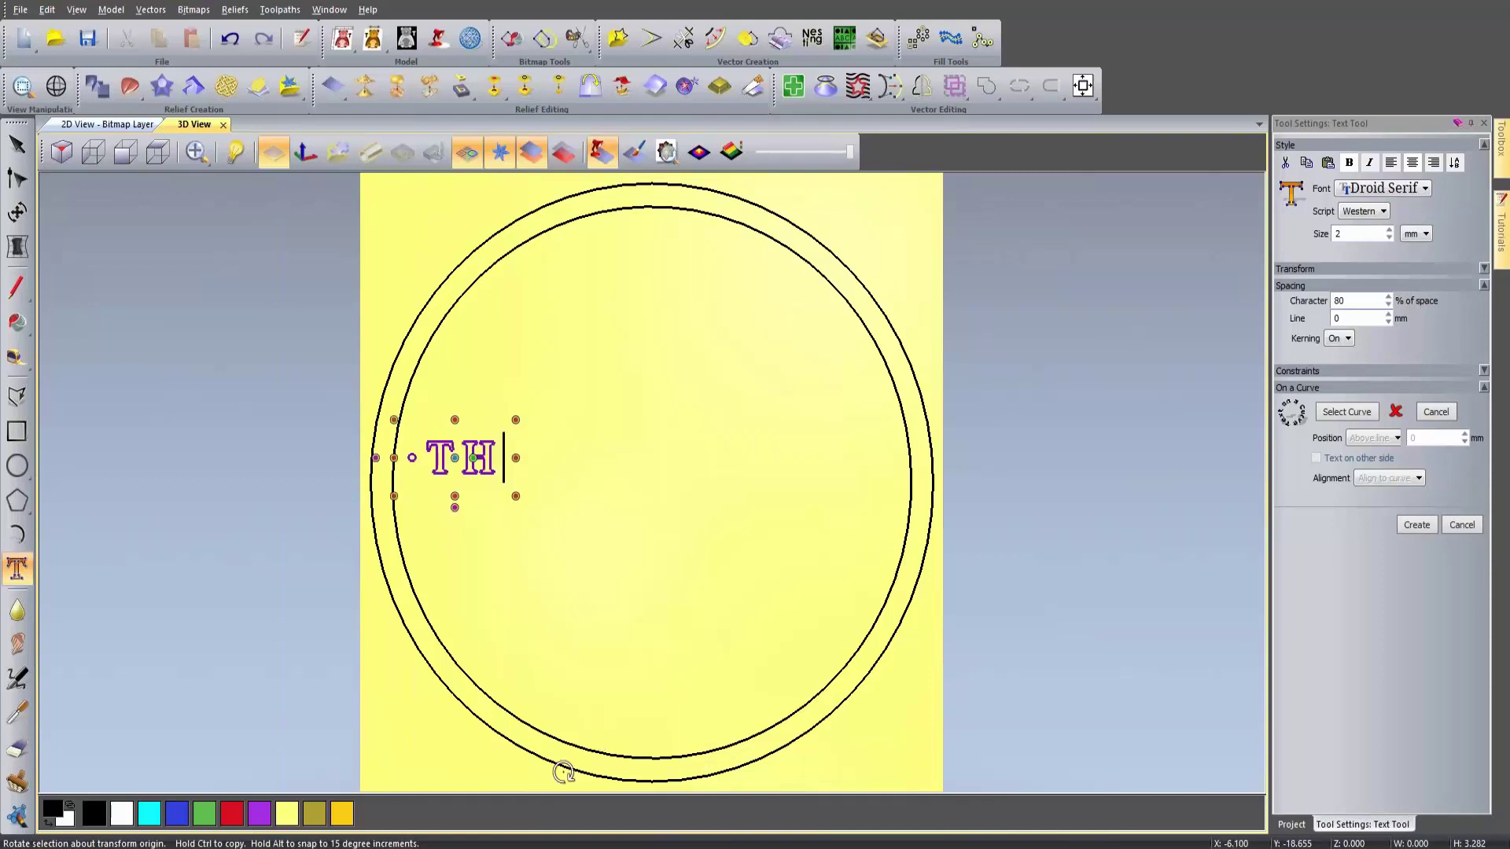
type("E ART ")
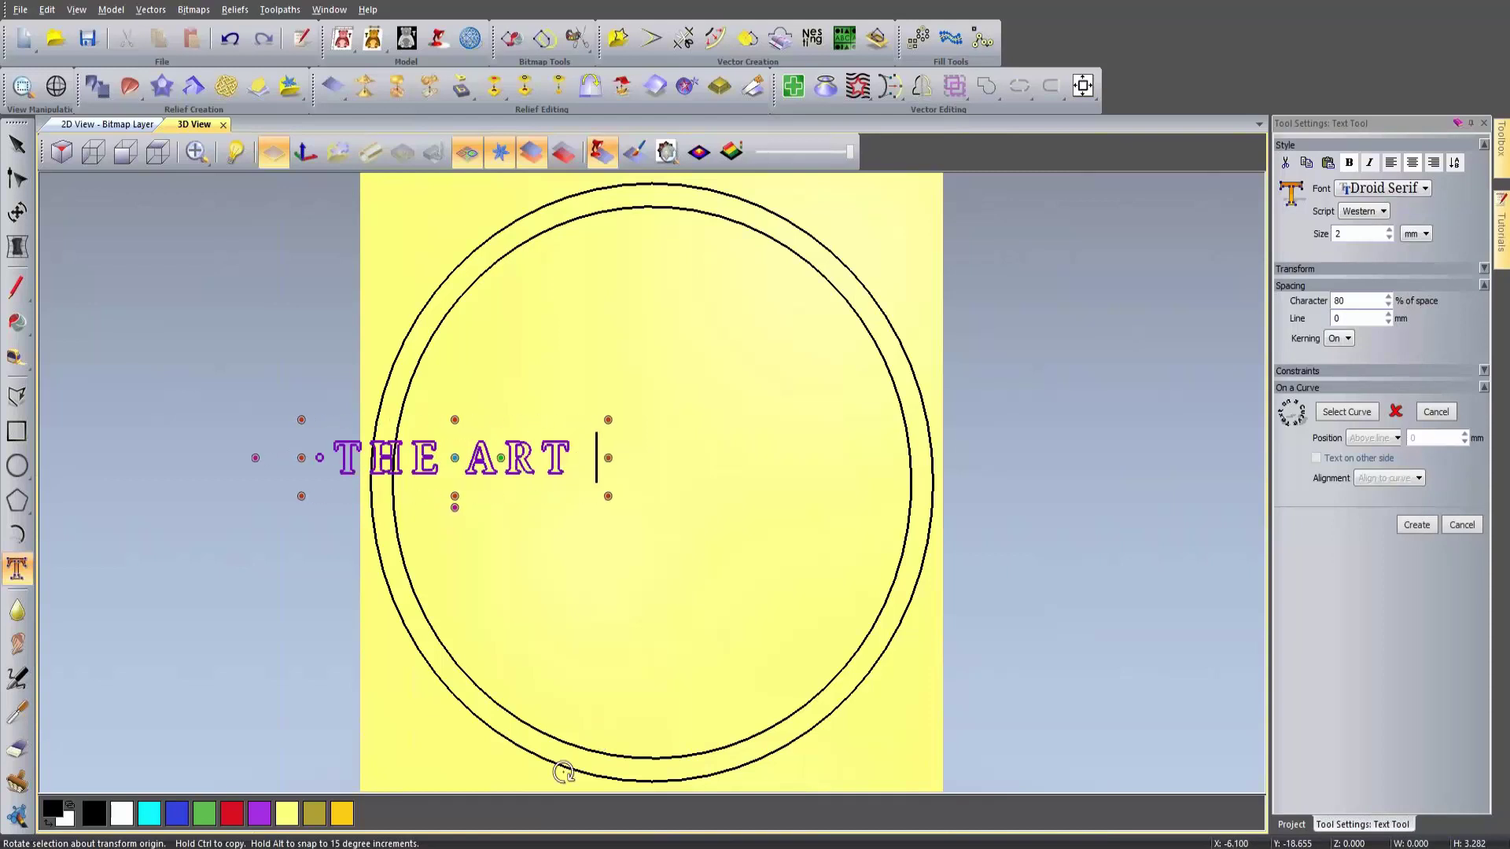
type("OF MAKING MONEY")
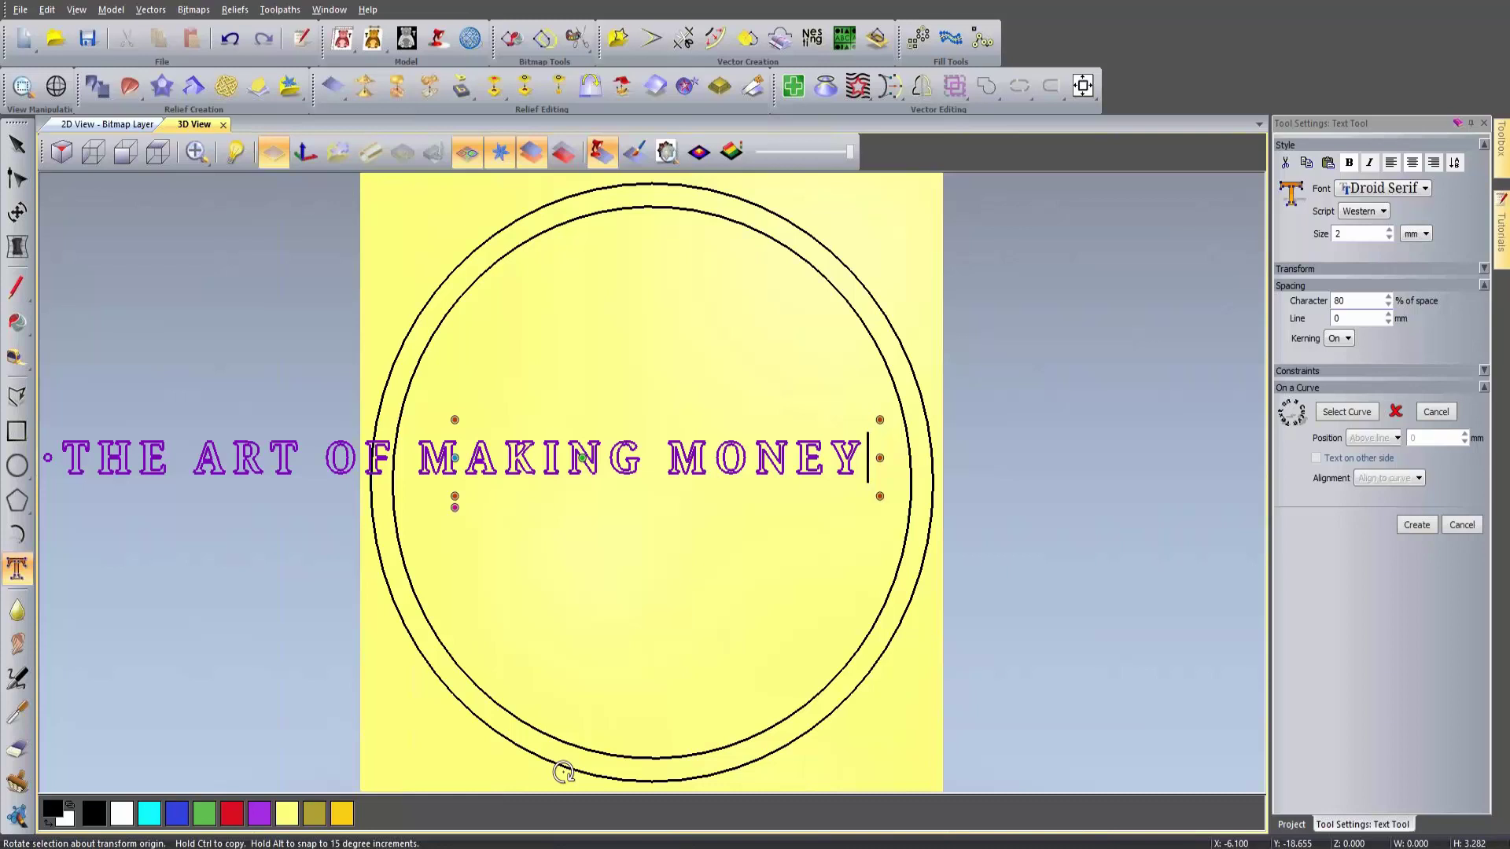
type("·")
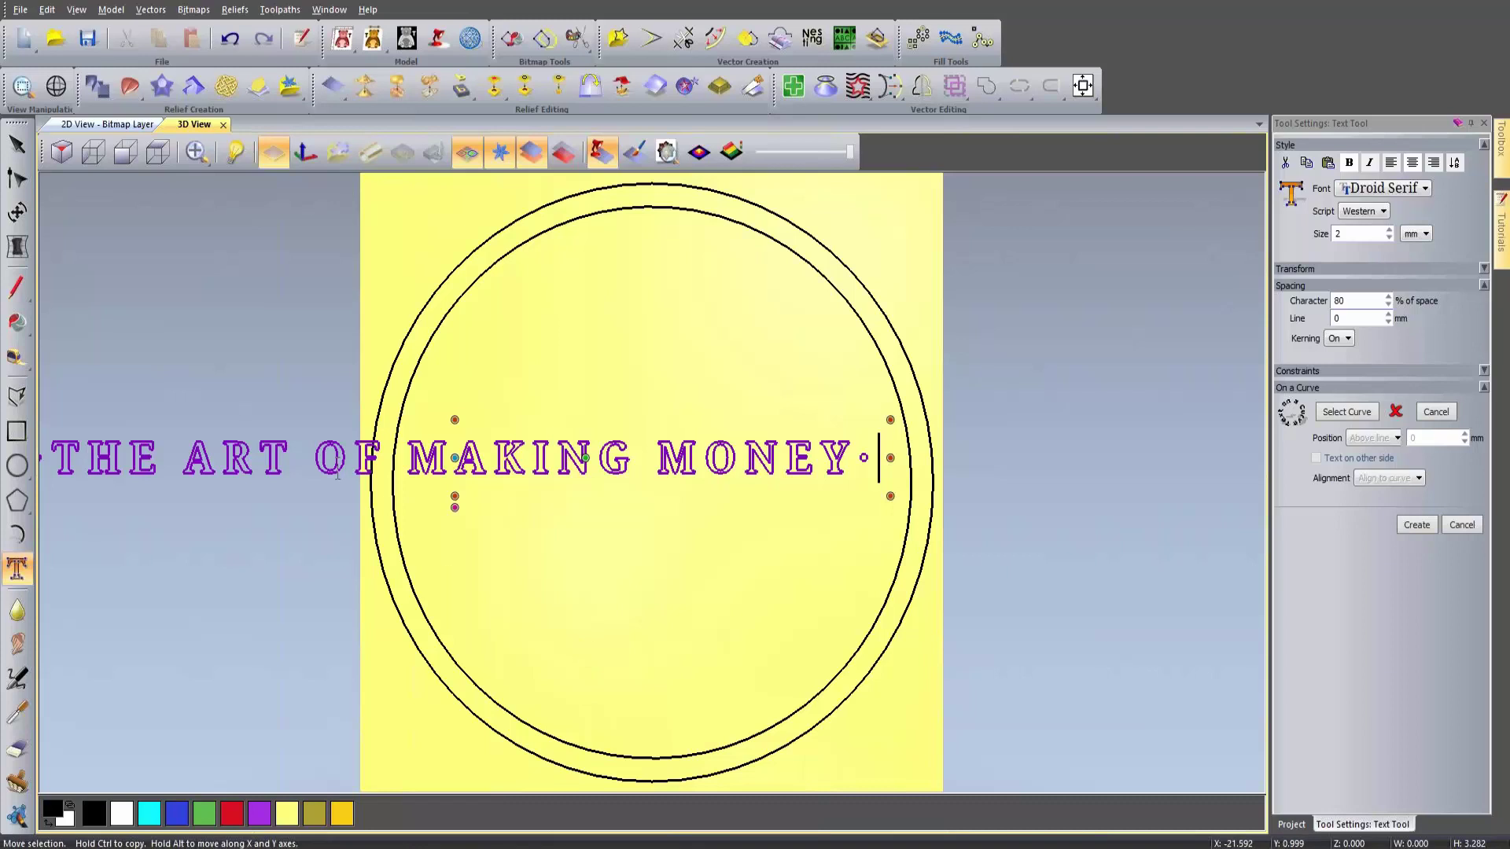
Step: Select the whole inscription together with the inner circle and fit the text onto that curve
scroll(342, 474, "down", 1)
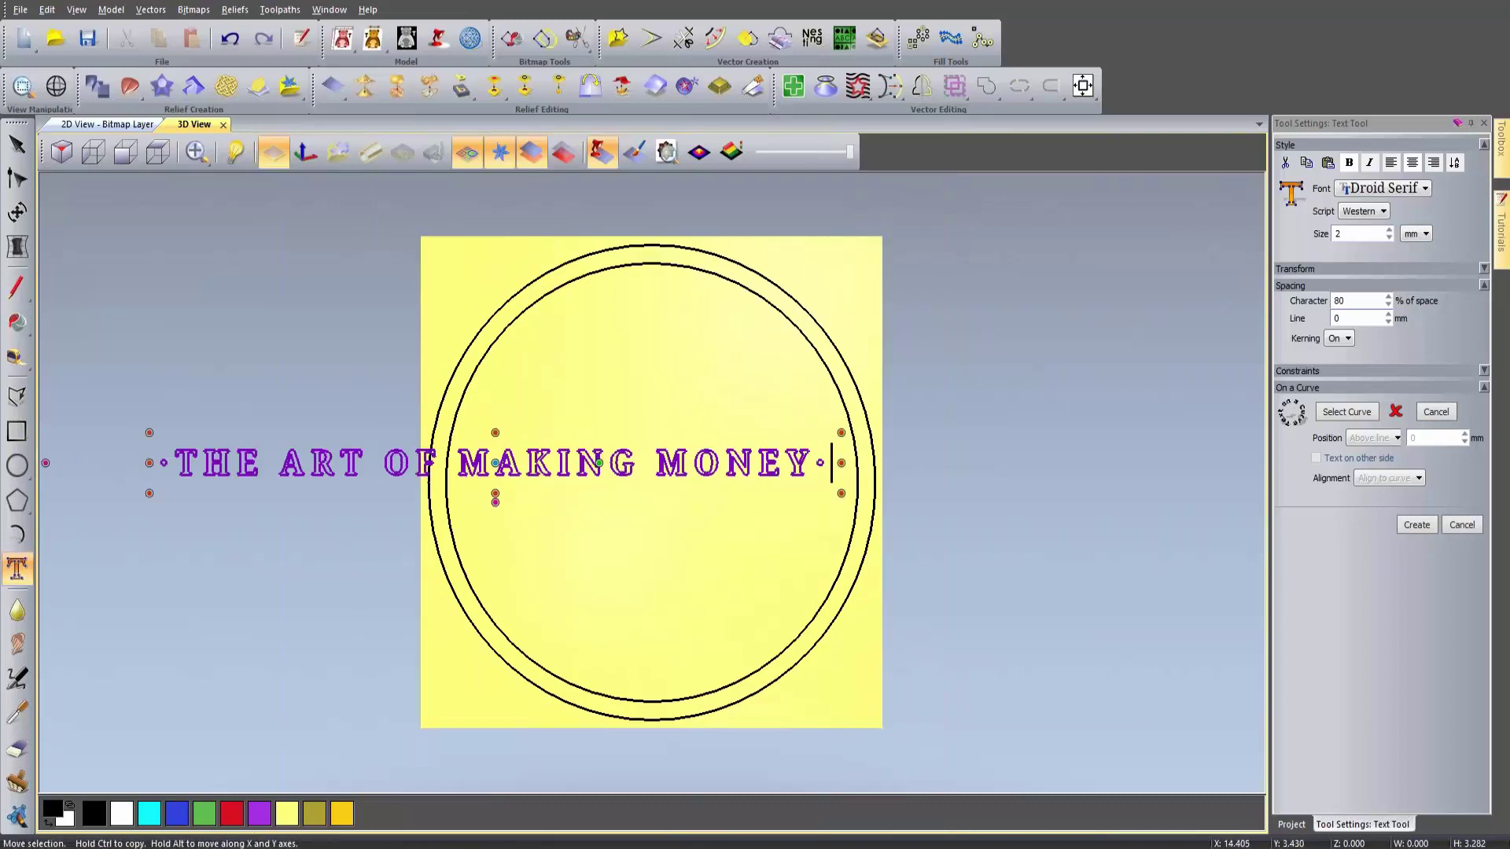
key("shift+Left")
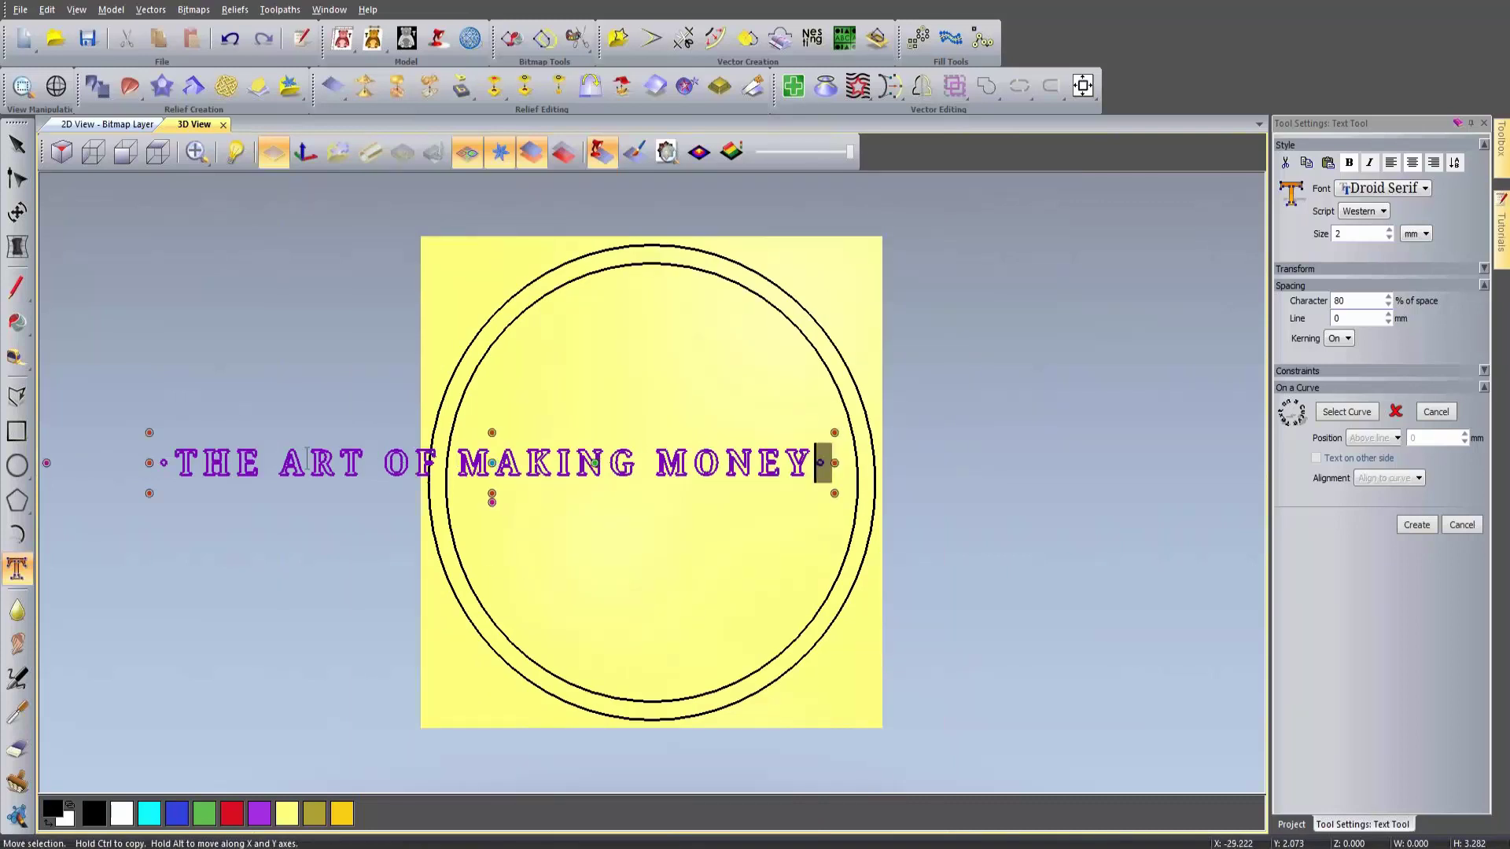
key("ctrl+a")
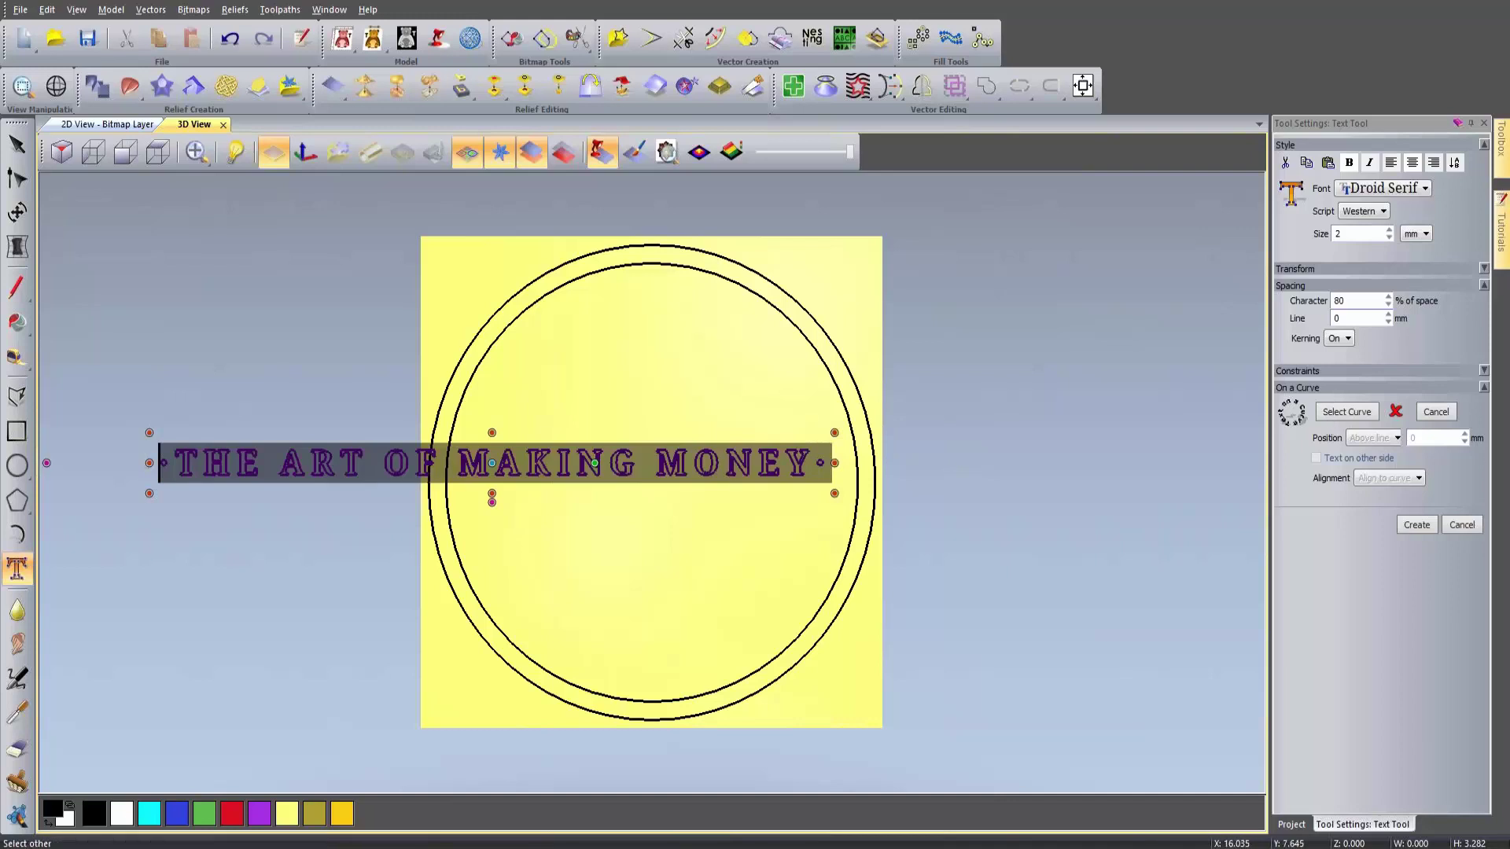
left_click(504, 328)
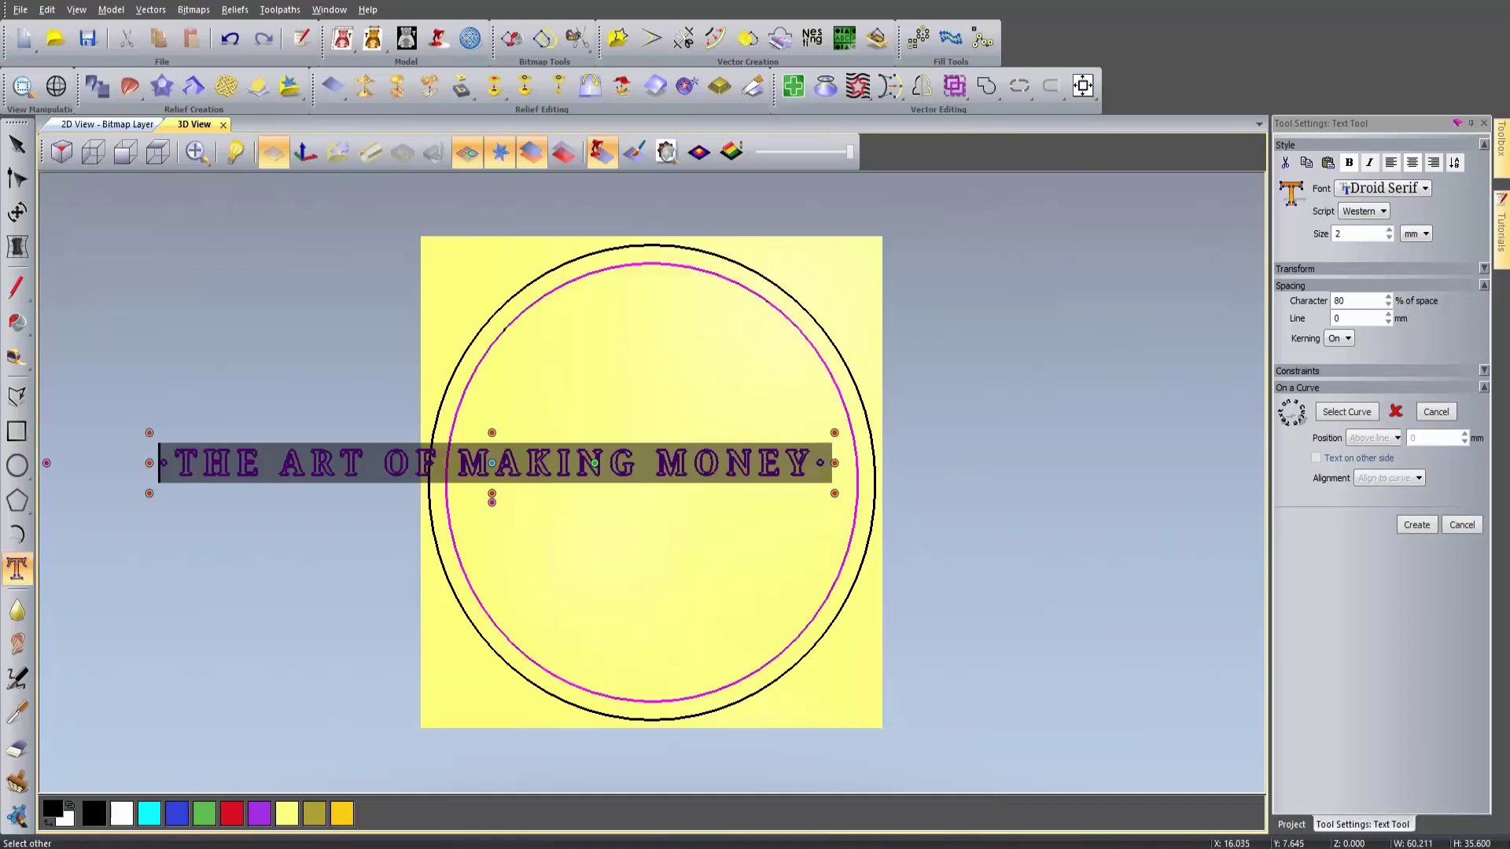
left_click(1347, 412)
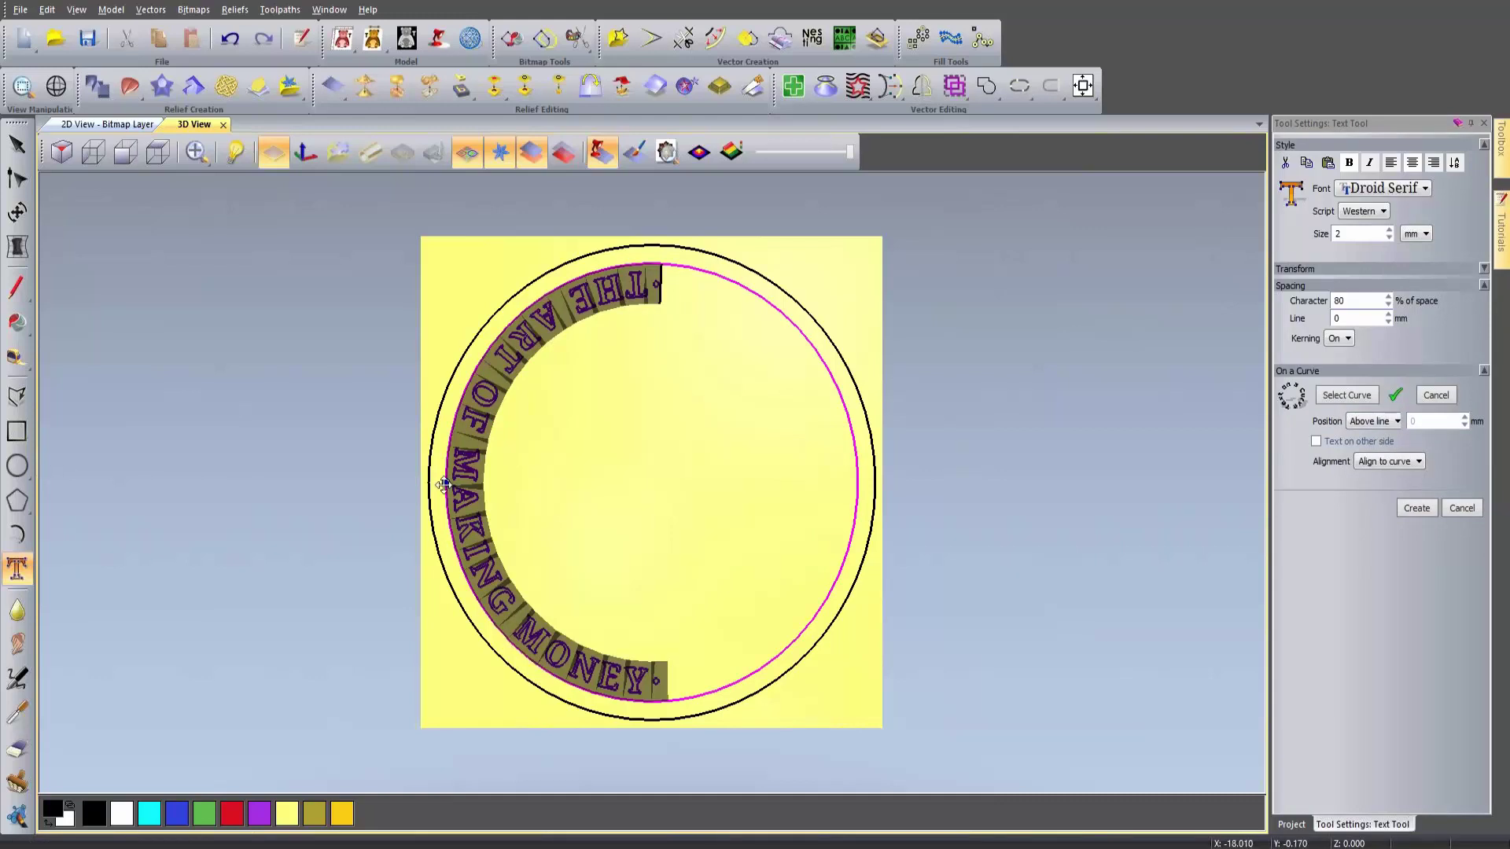
scroll(528, 476, "up", 1)
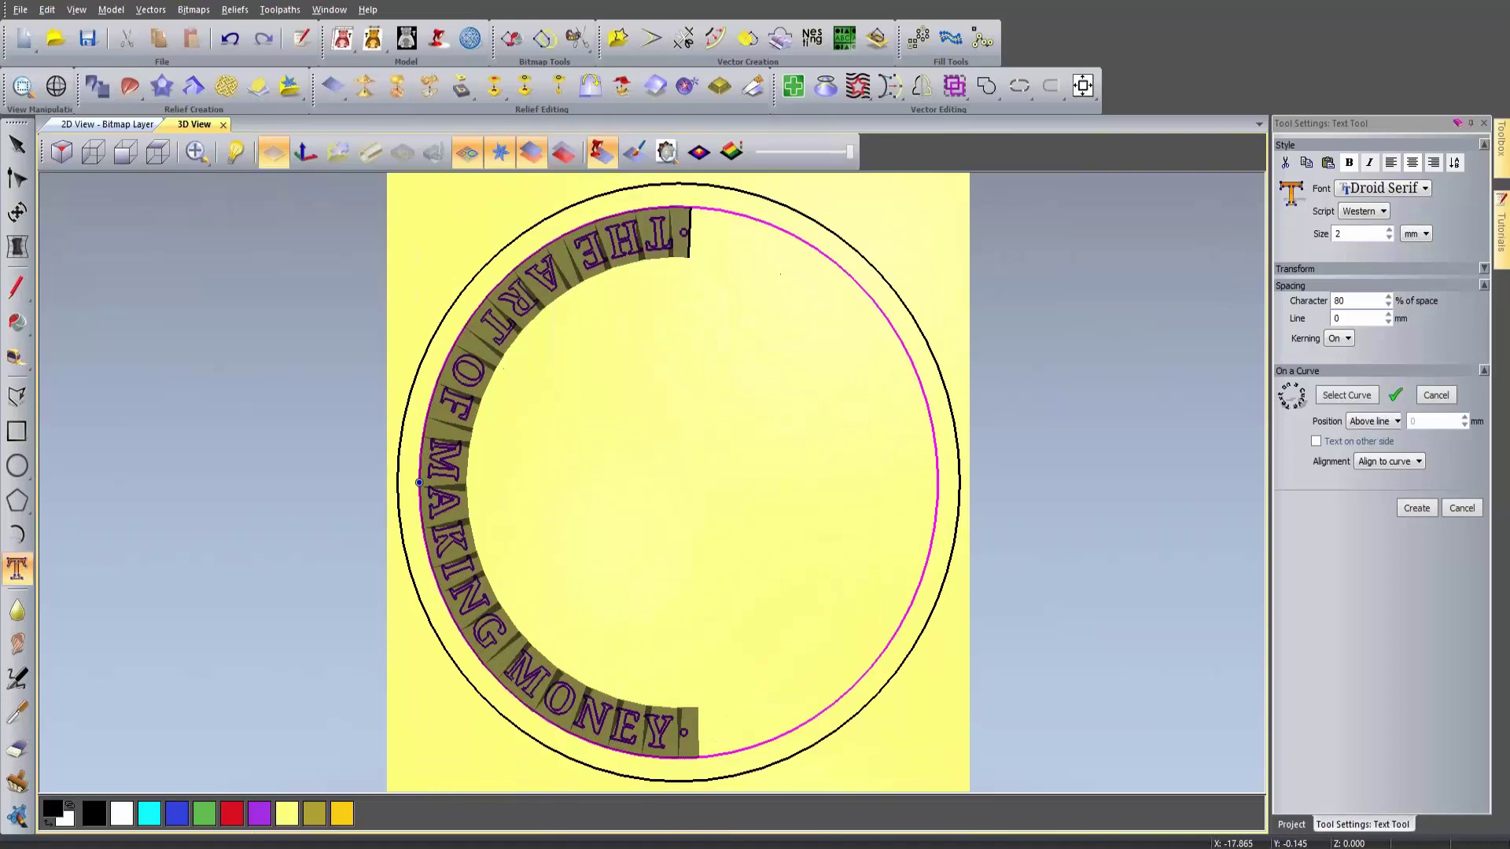
Step: Centre the curved inscription at the circle's top, flip it to the other side with position Below line, create it and deselect
mouse_move(416, 480)
left_mouse_down()
mouse_move(417, 388)
mouse_move(475, 246)
mouse_move(678, 207)
left_mouse_up()
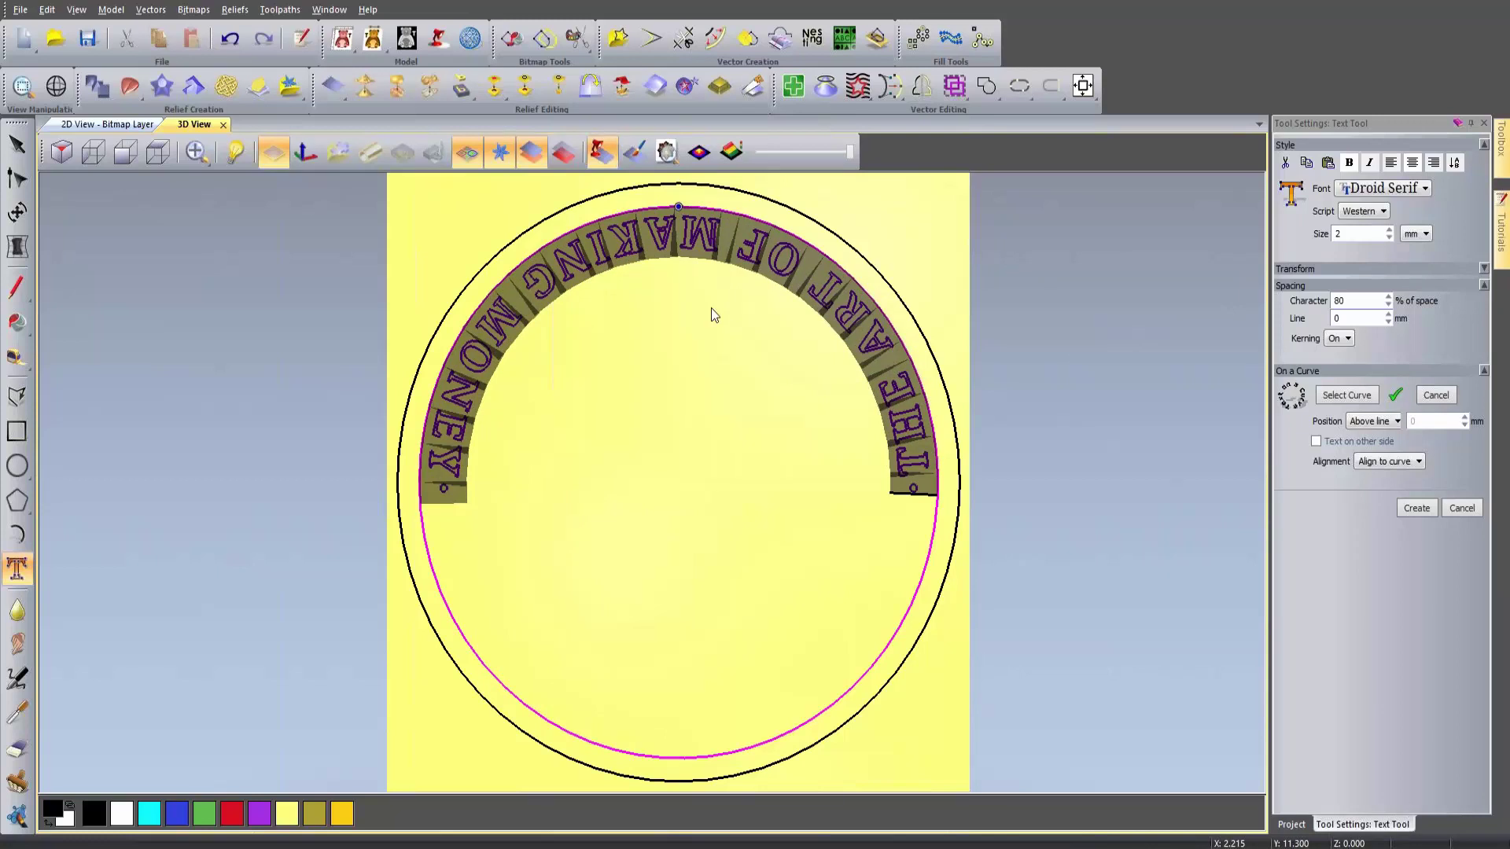
left_click(1314, 442)
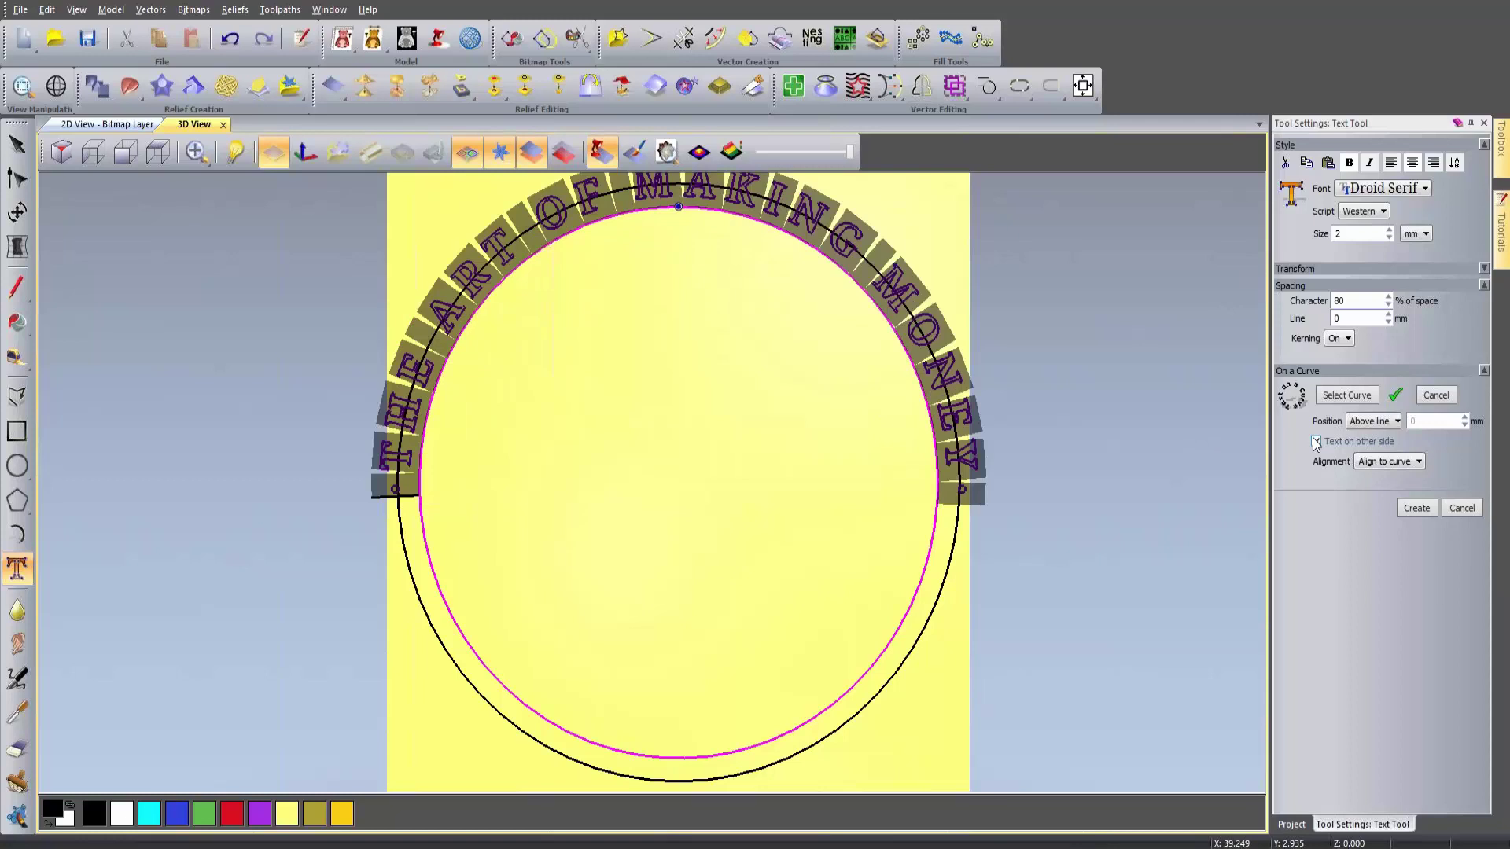
left_click(1371, 421)
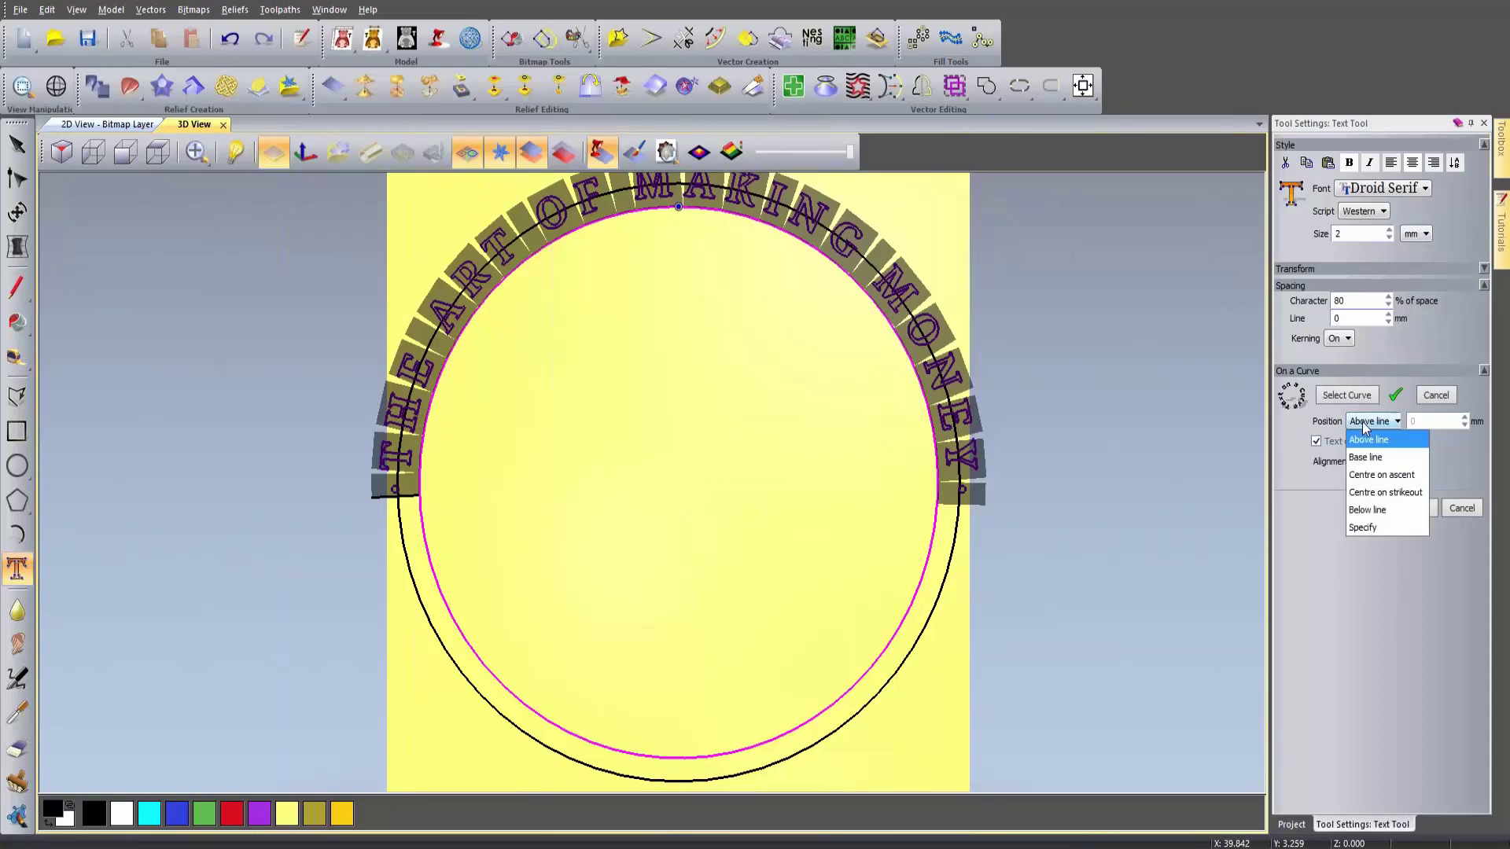
left_click(1372, 512)
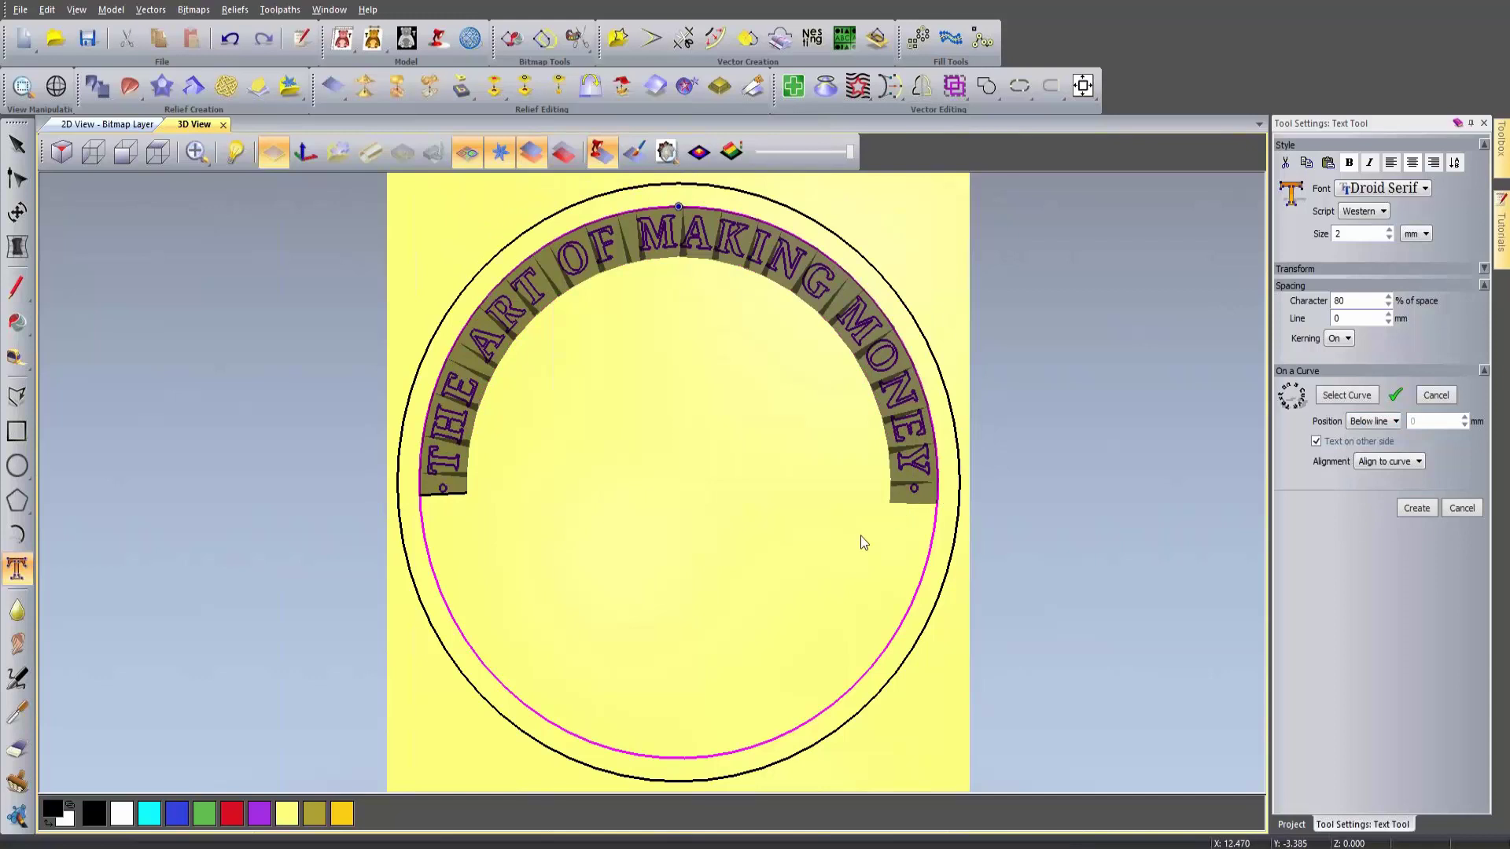
left_click(1413, 510)
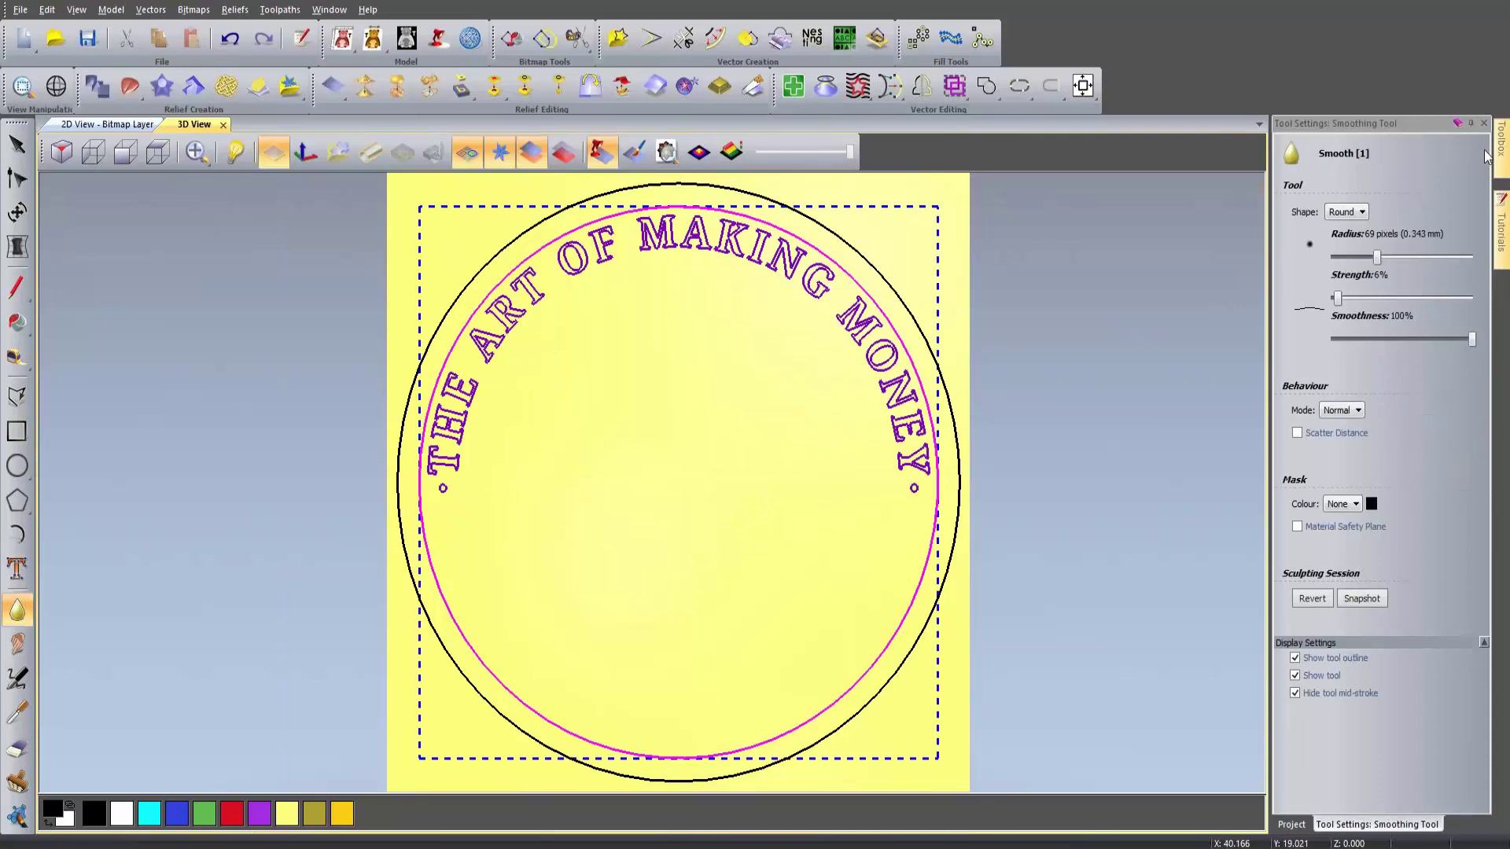
key("Escape")
left_click(699, 590)
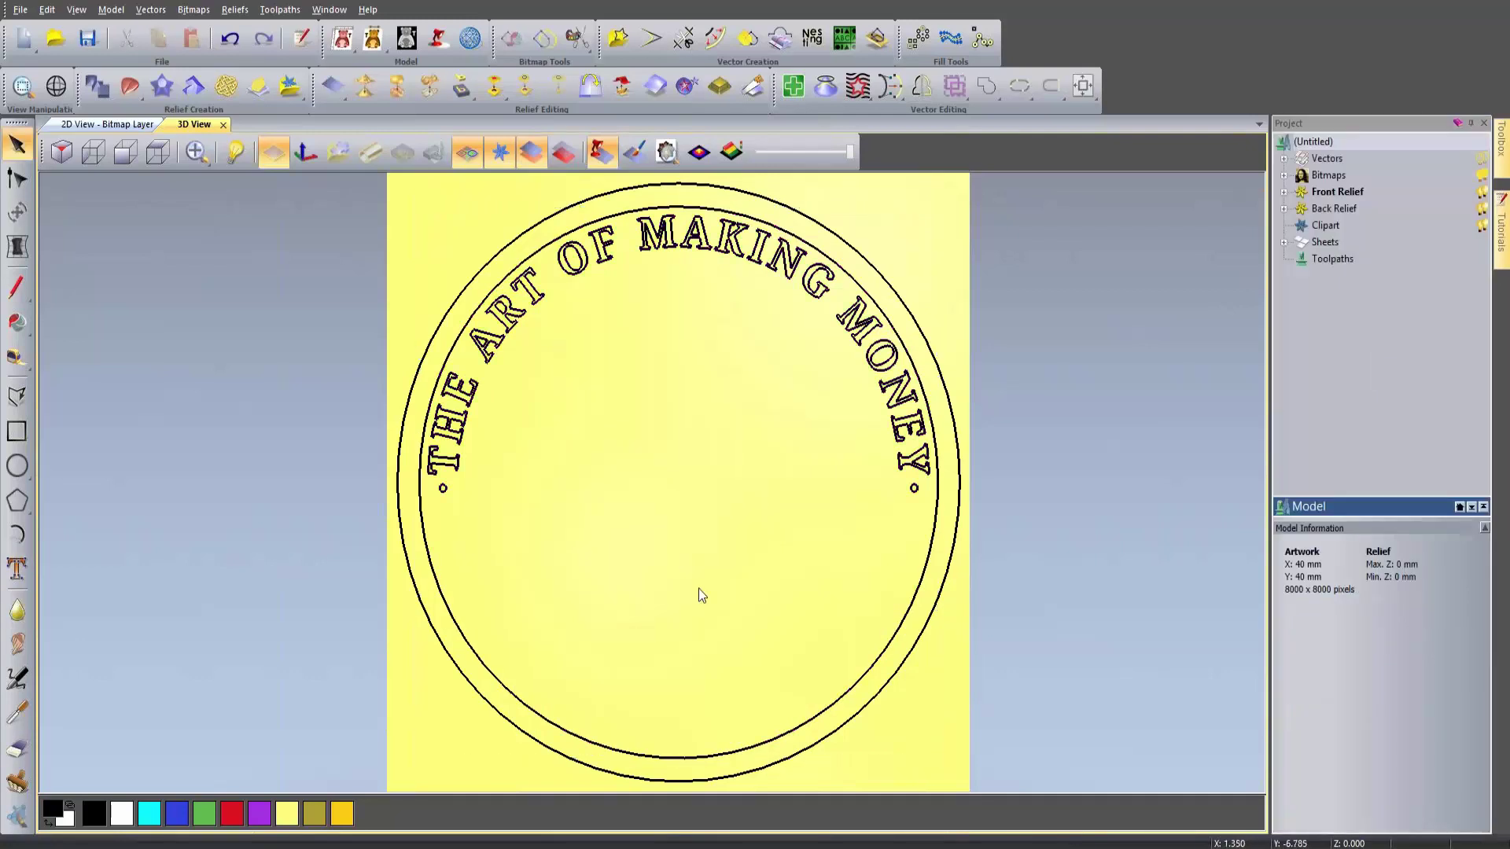
Step: Use the inner circle as the curve for a second text and enter "MATTHEW BOULTON"
left_click(482, 665)
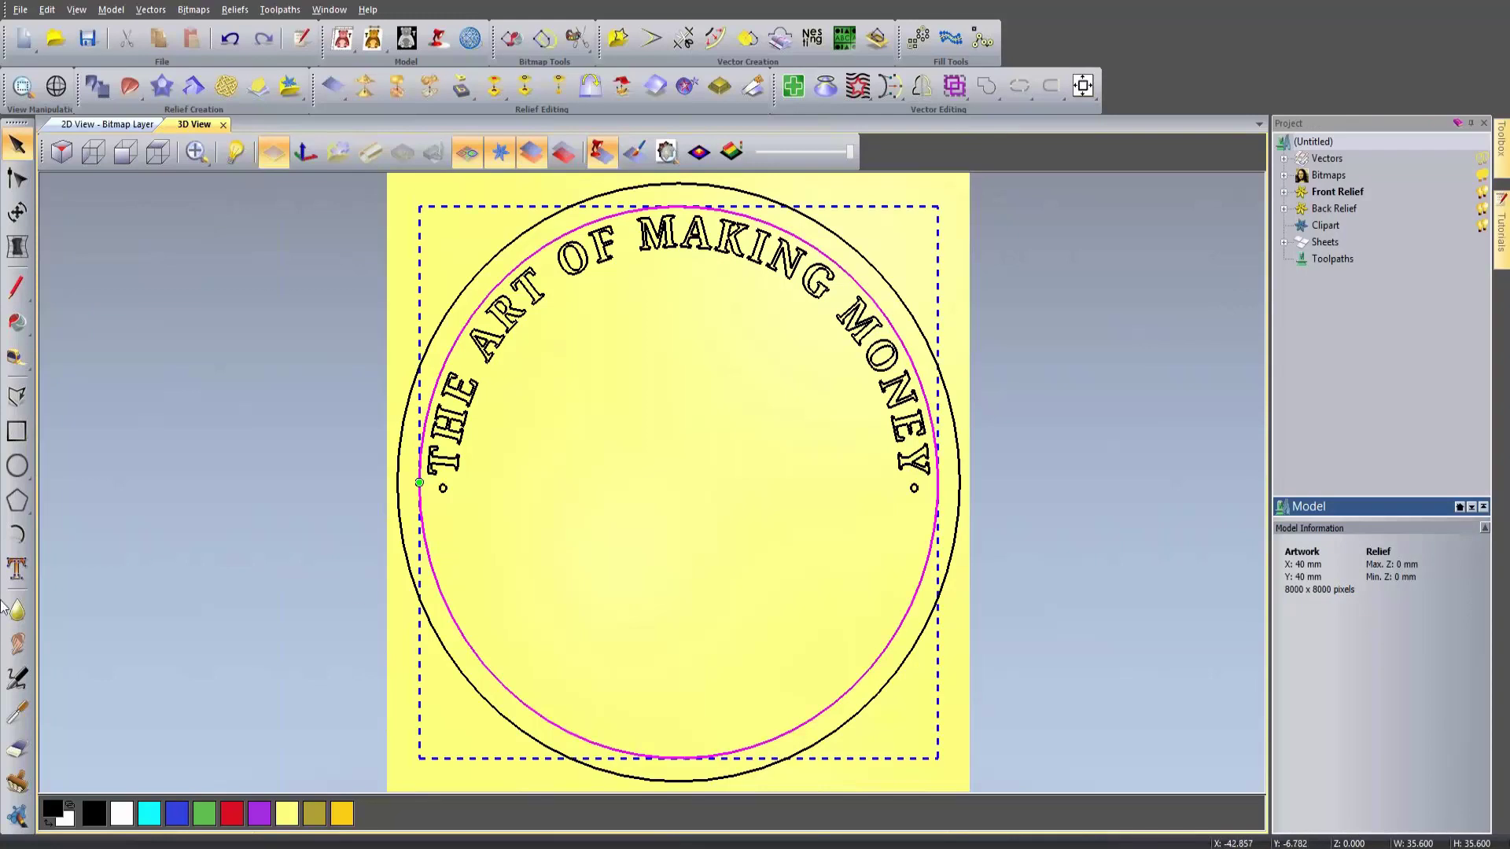
left_click(15, 577)
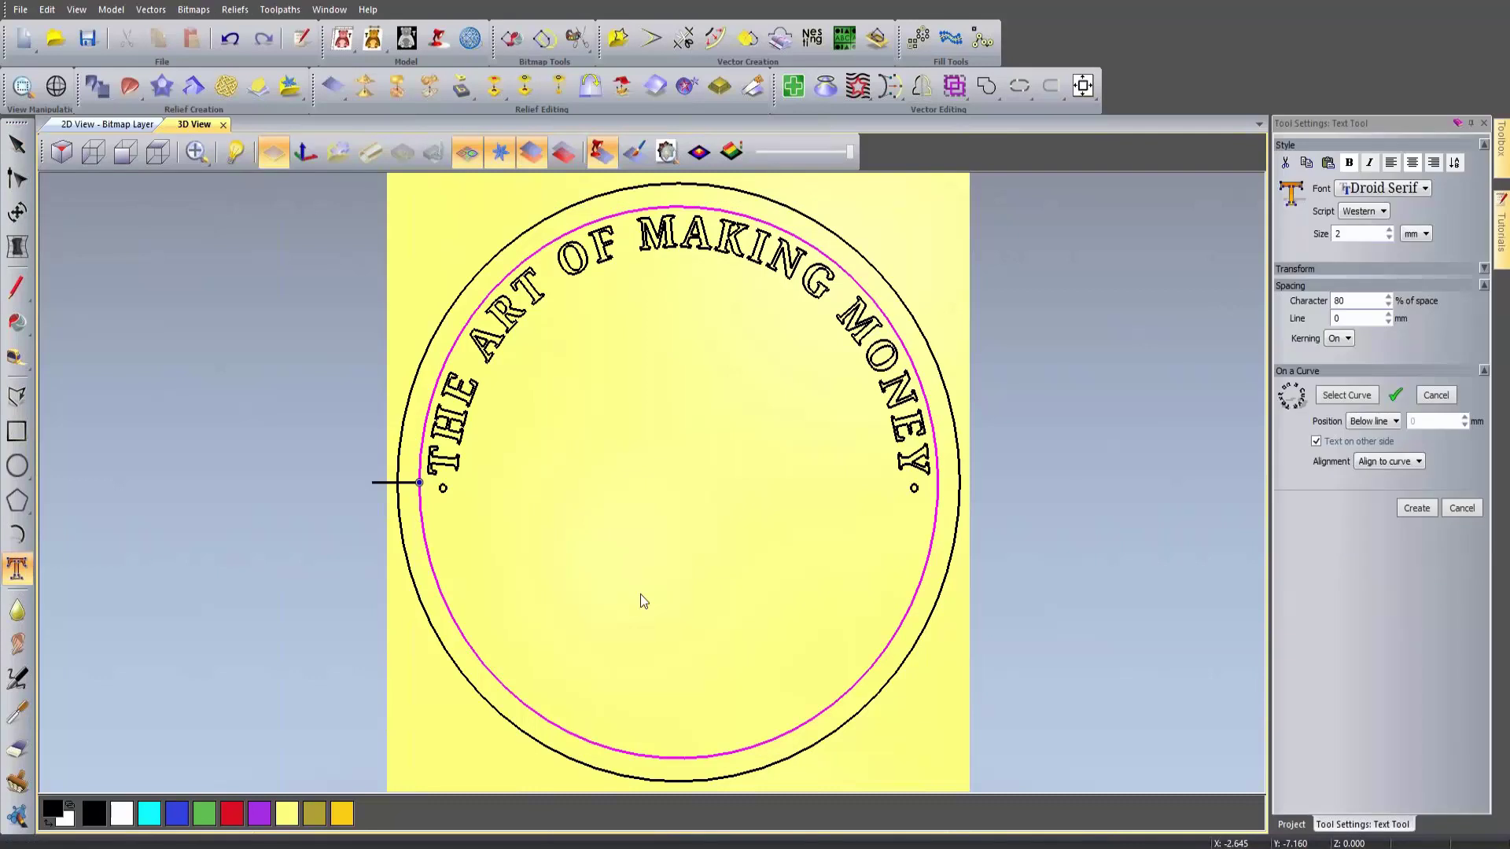
type("m")
key("BackSpace")
type("MATTHEW")
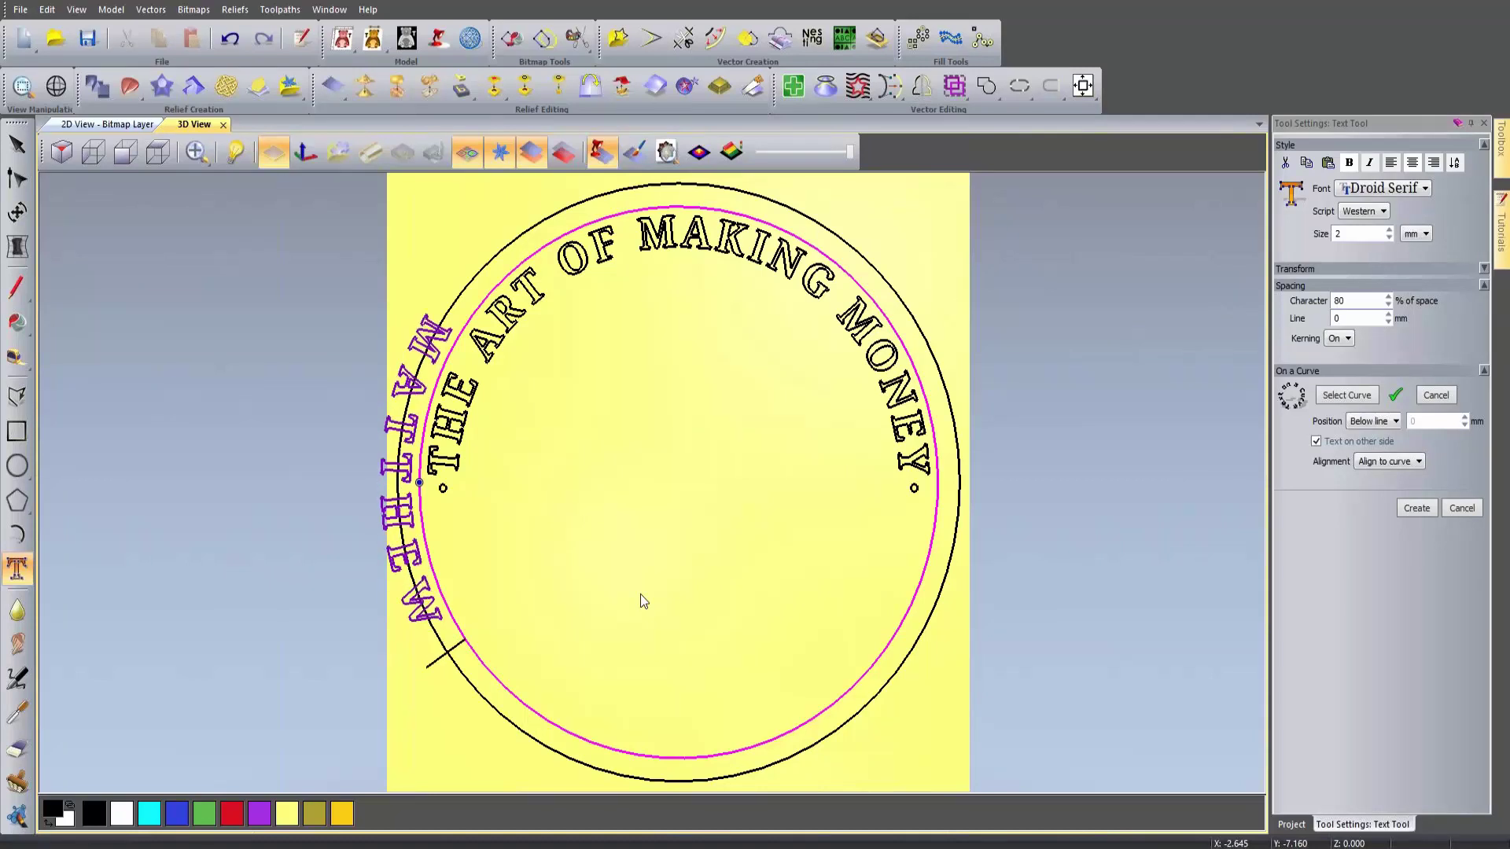
type(" BOULTON")
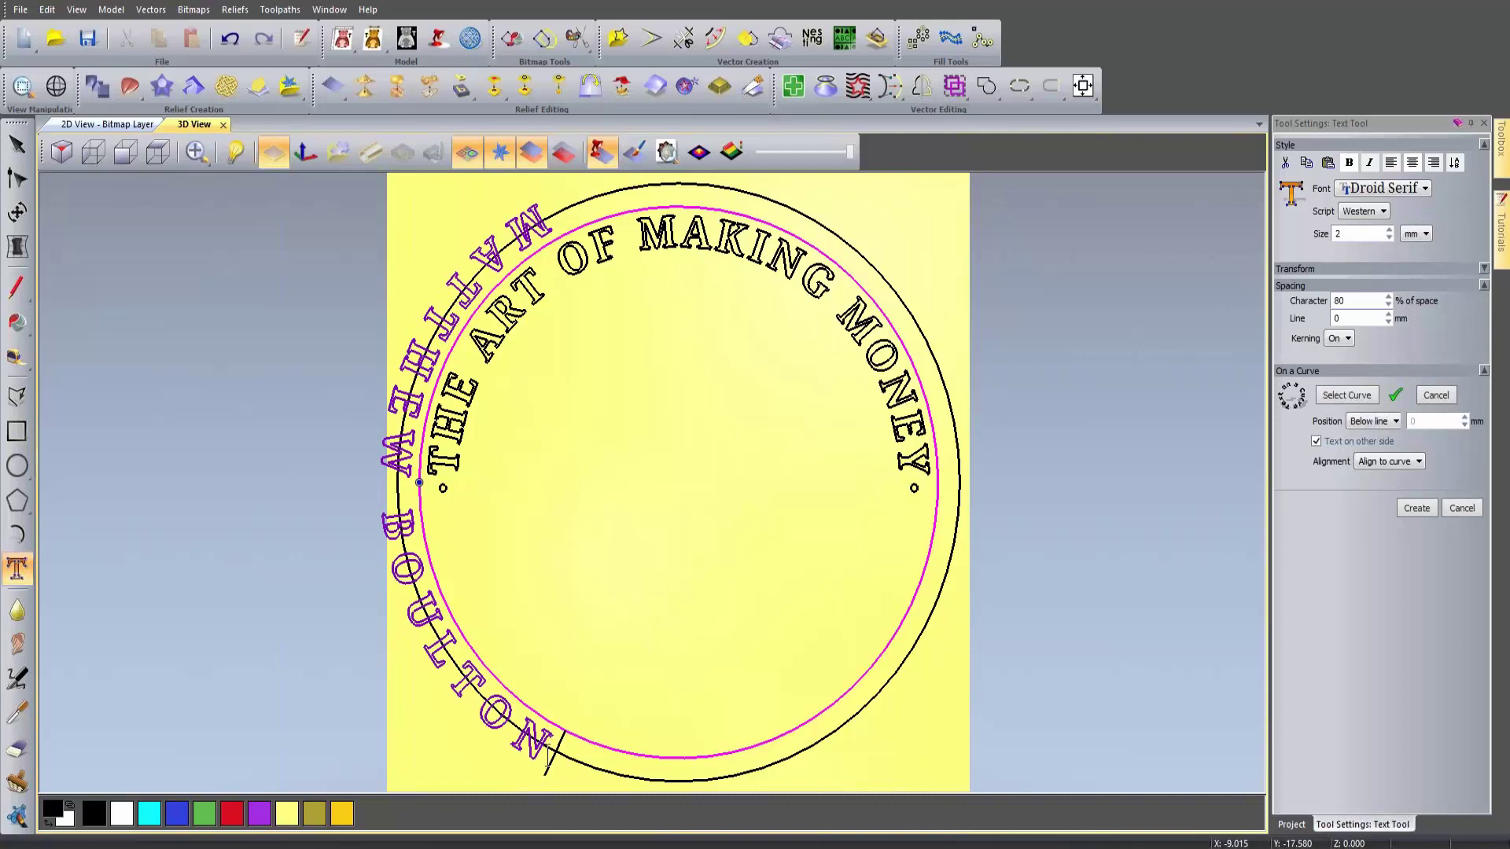
Step: Move the MATTHEW BOULTON text to the bottom centre of the inner circle and set its position to Above line
left_click_drag(547, 755, 552, 186)
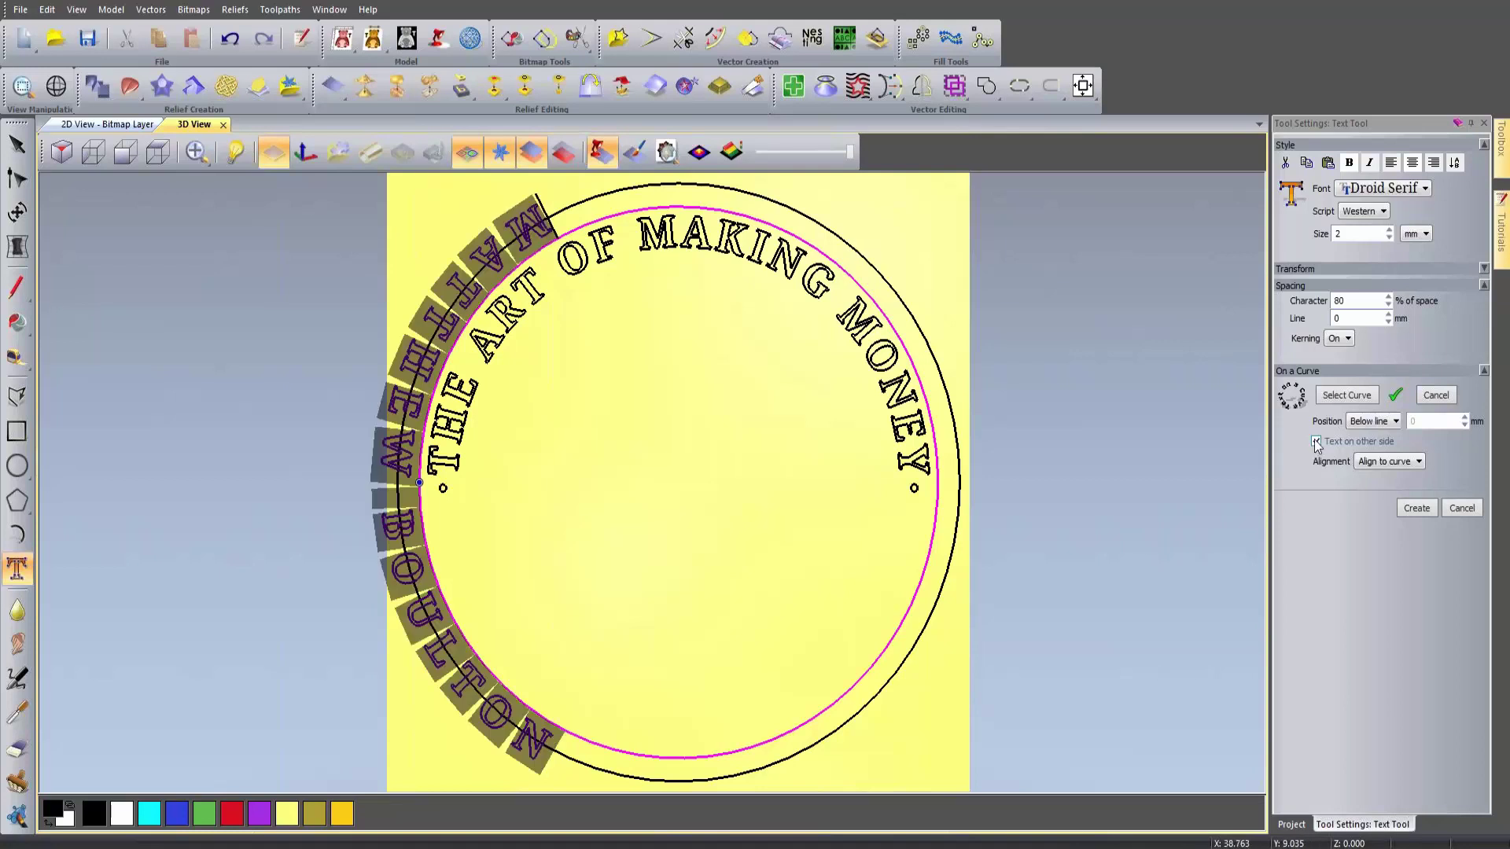
left_click_drag(419, 482, 683, 757)
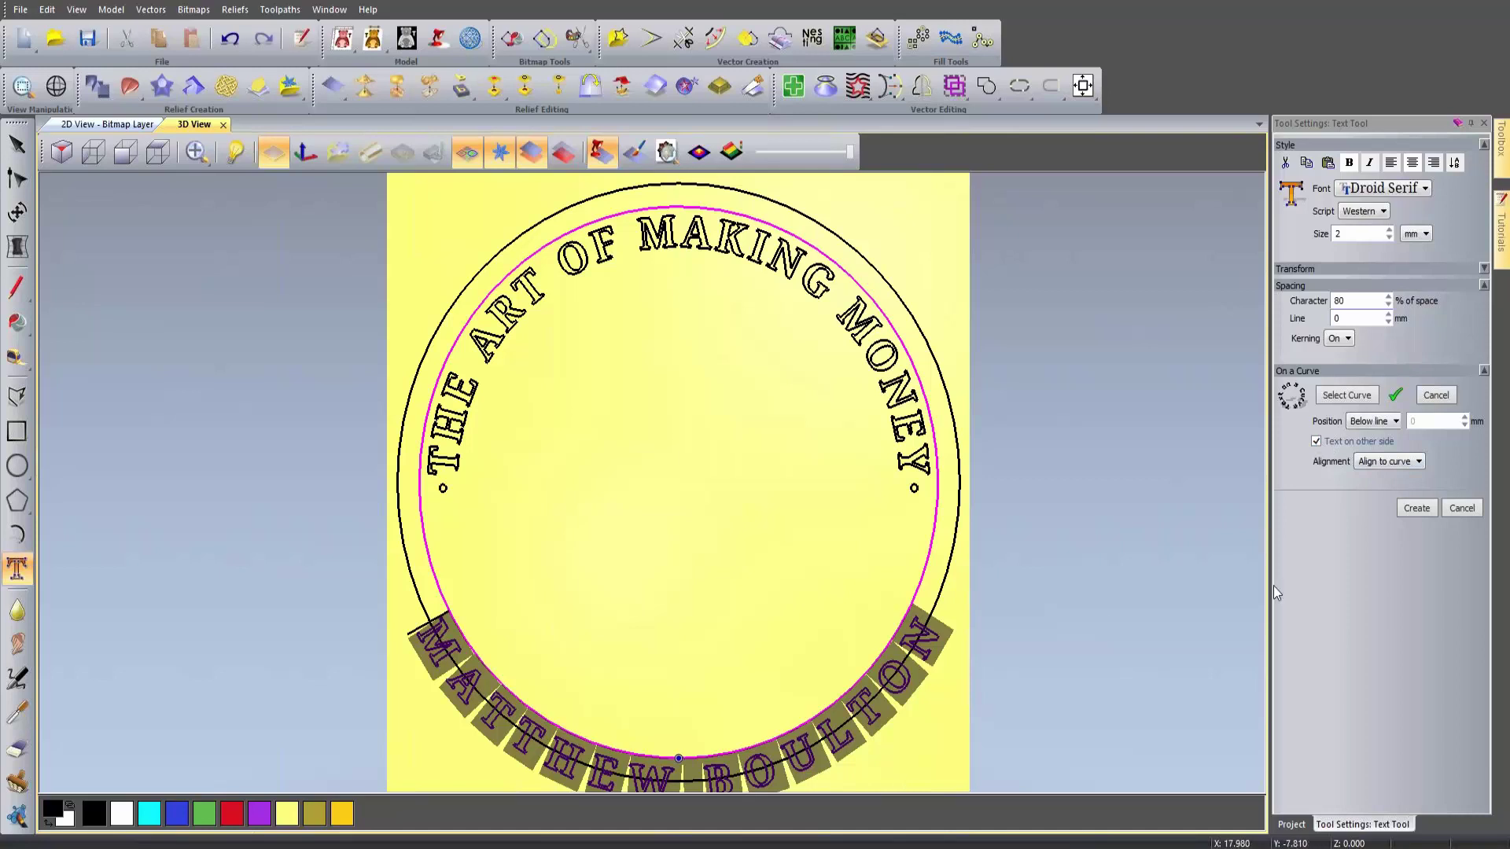
left_click(1385, 422)
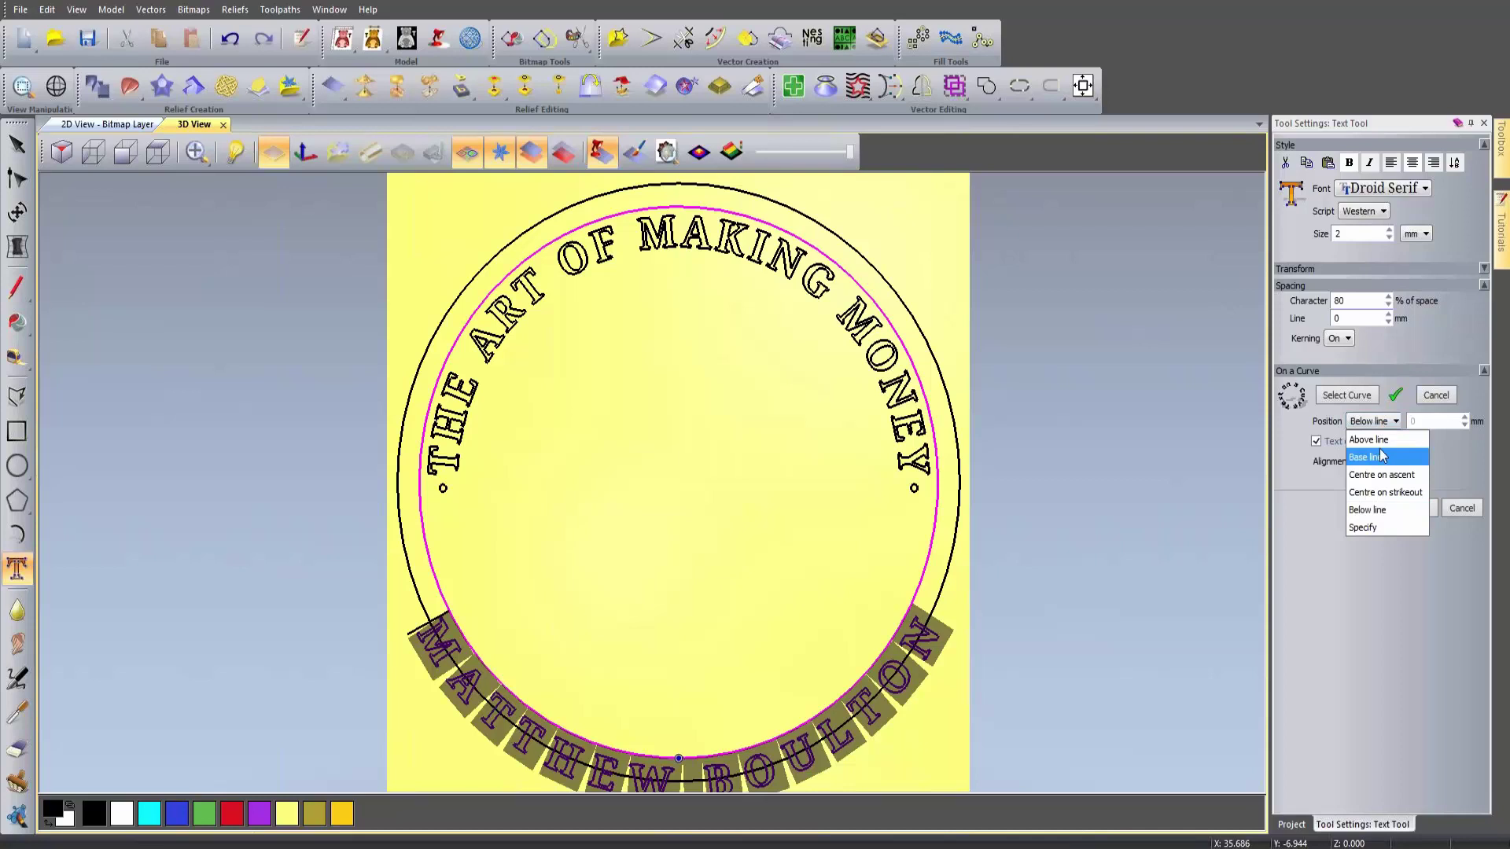
left_click(1380, 441)
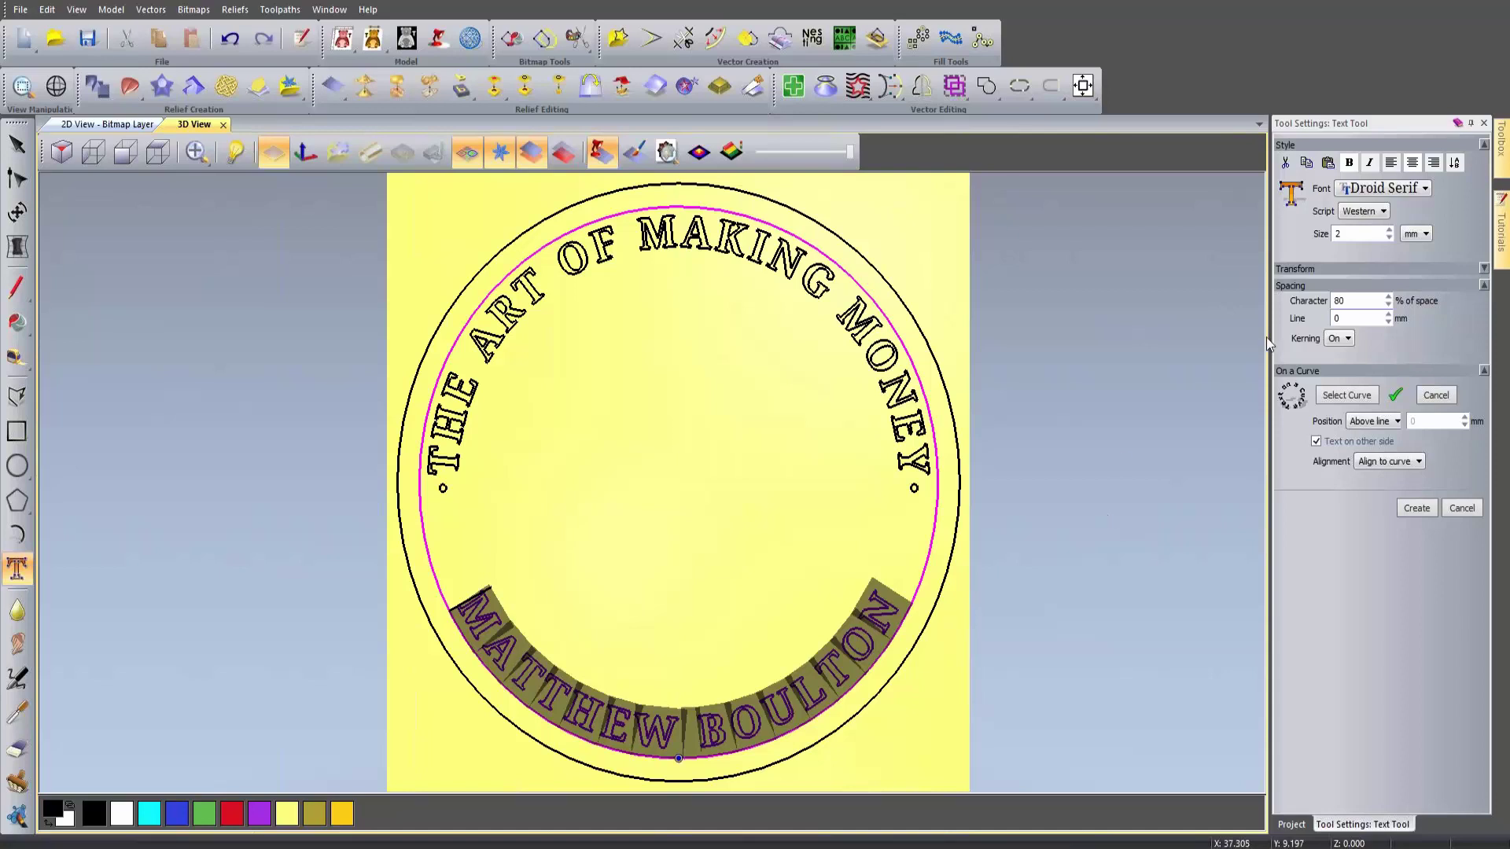
Step: Set the MATTHEW BOULTON text size to 2.3 mm, create the text and clear the selection
left_click(1346, 235)
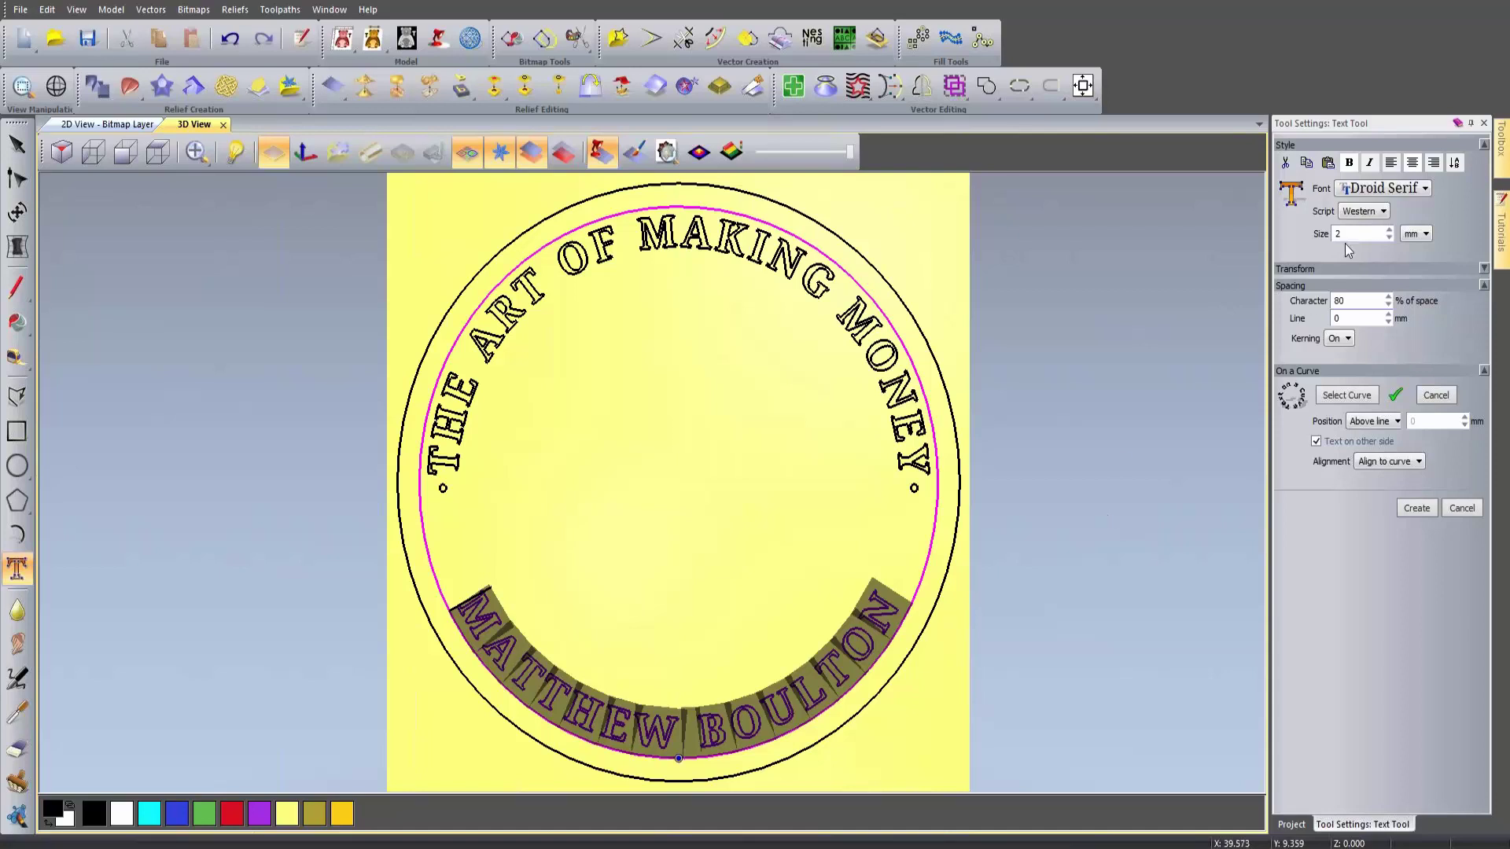
left_click(1347, 395)
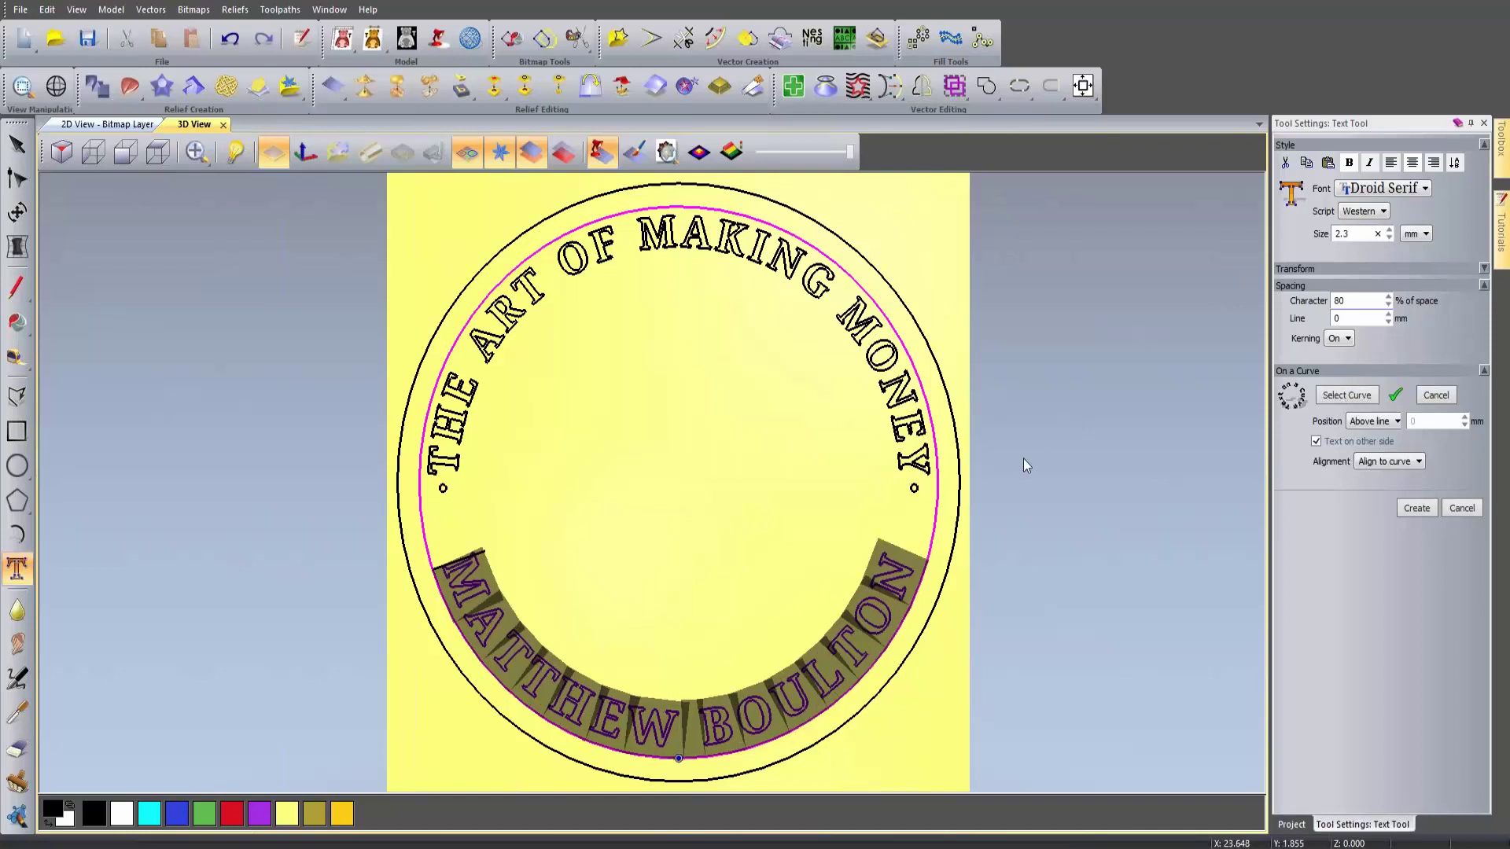
left_click(1413, 508)
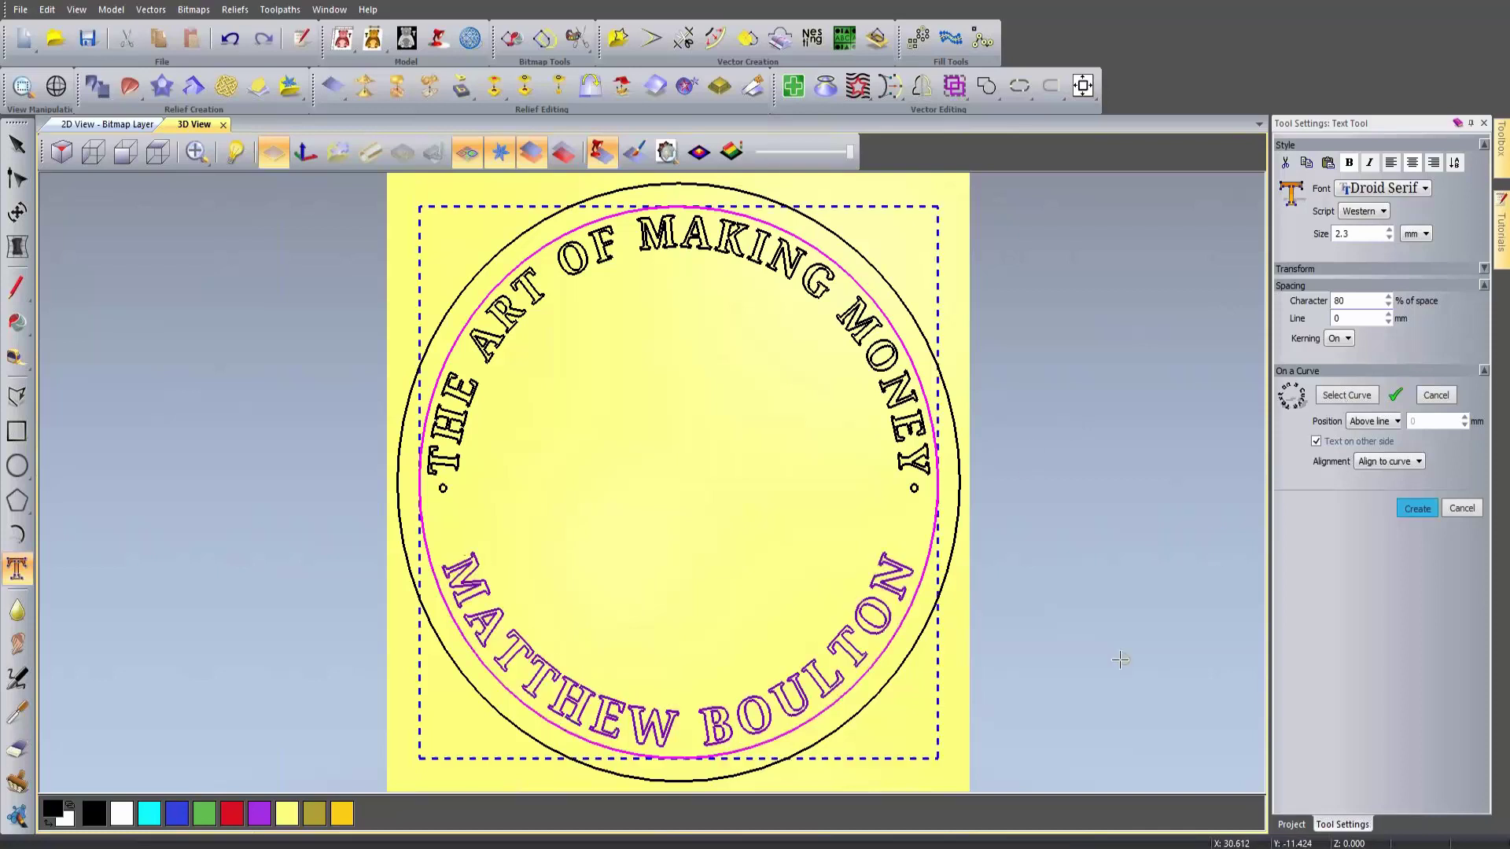
key("s")
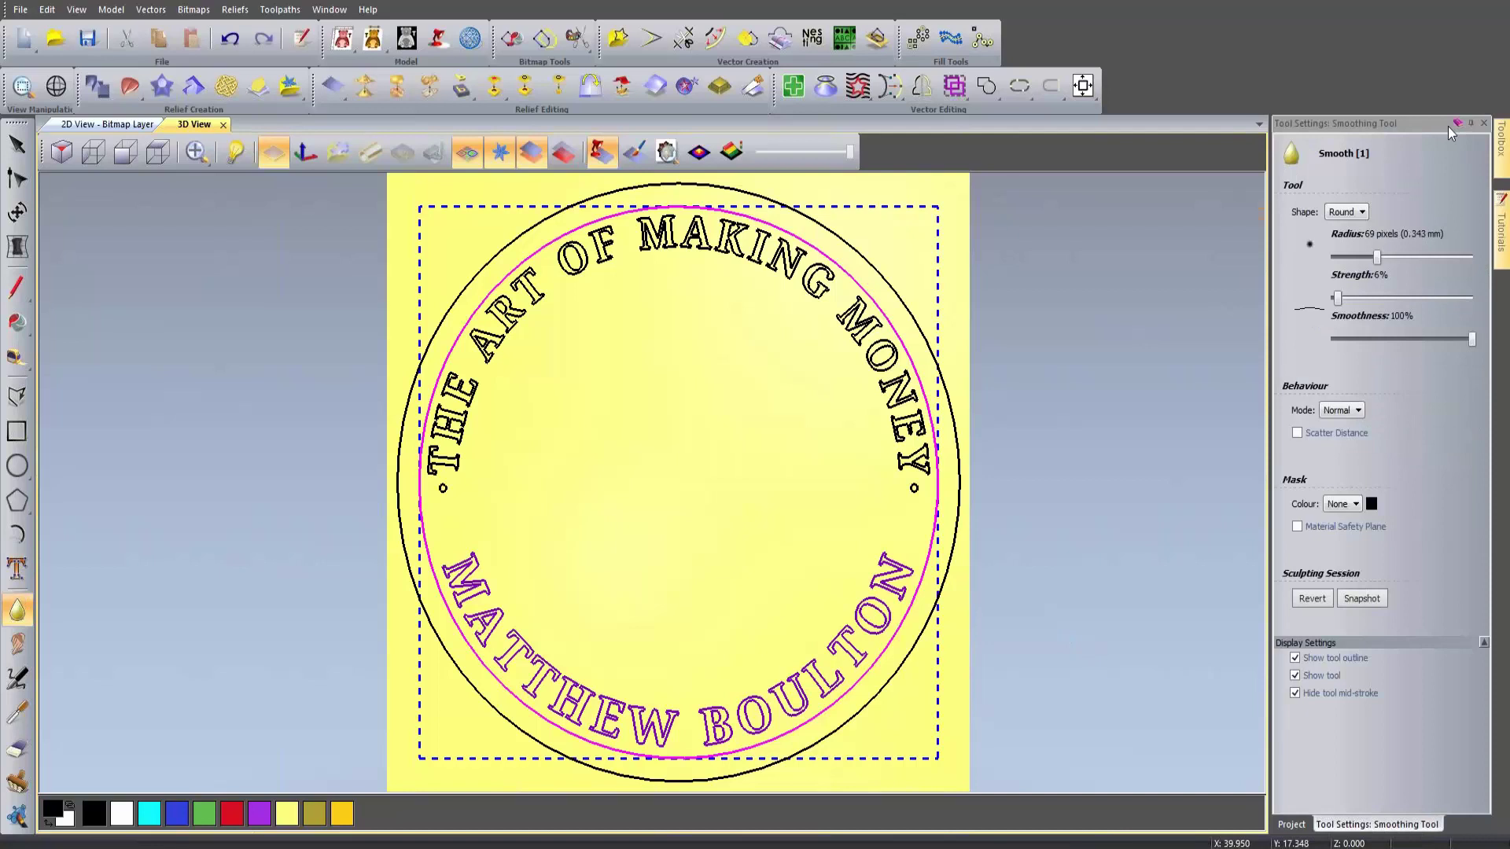
left_click(1484, 124)
left_click(741, 474)
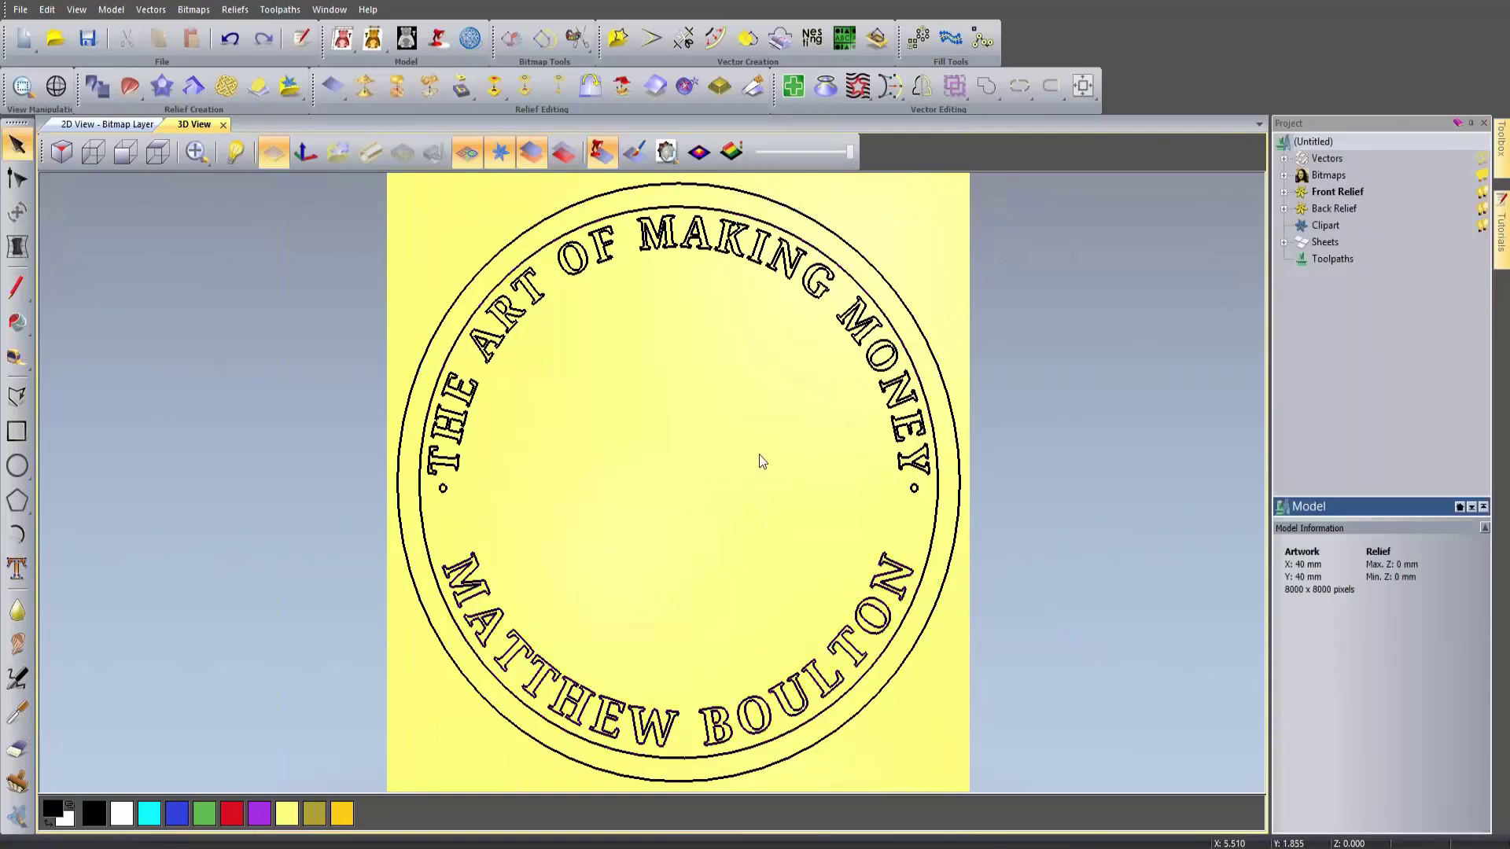
left_click(894, 403)
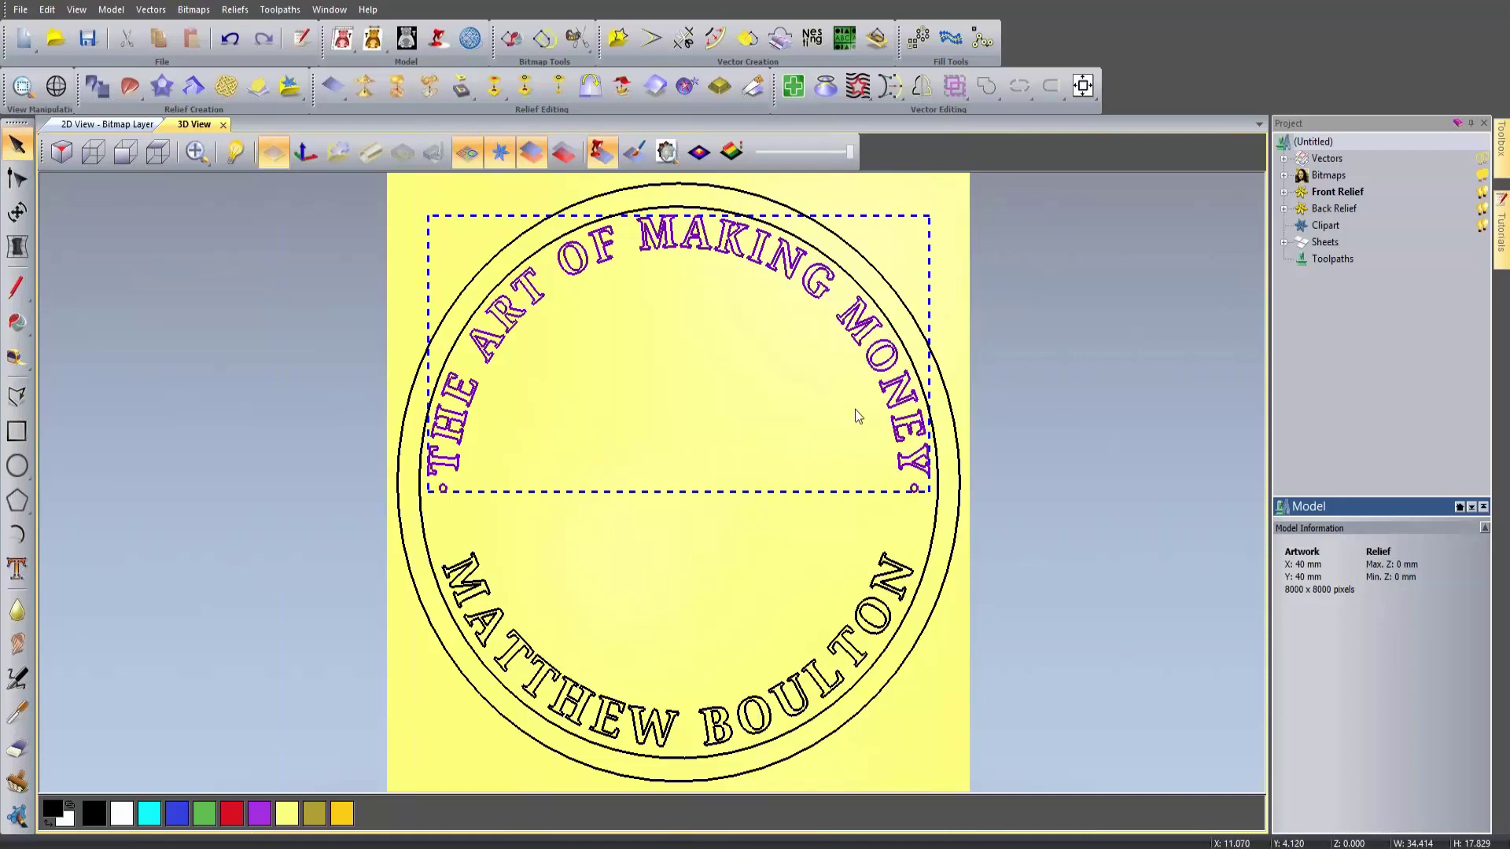
right_click(886, 385)
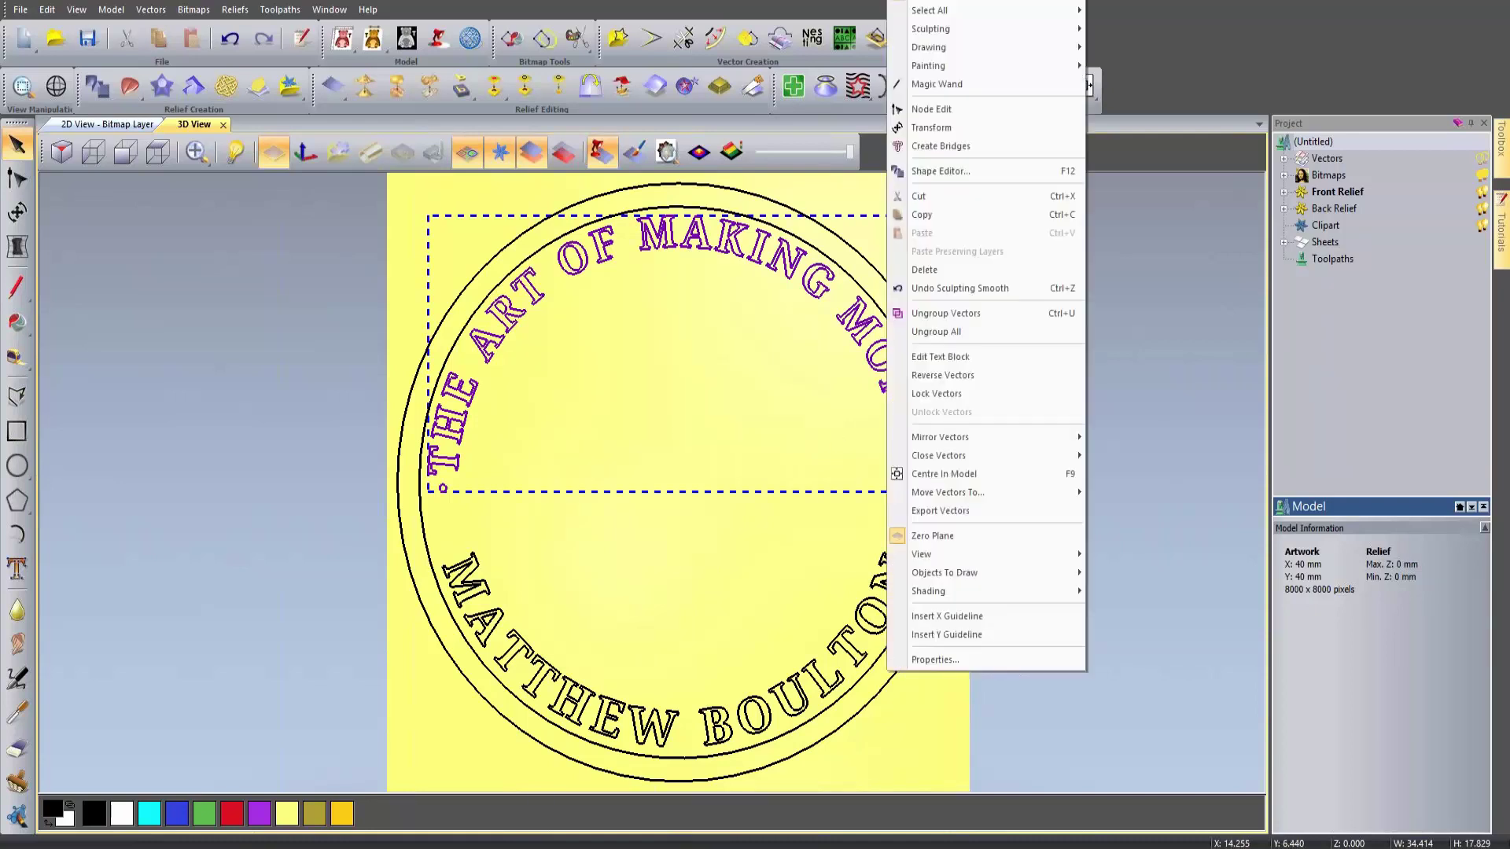
left_click(924, 356)
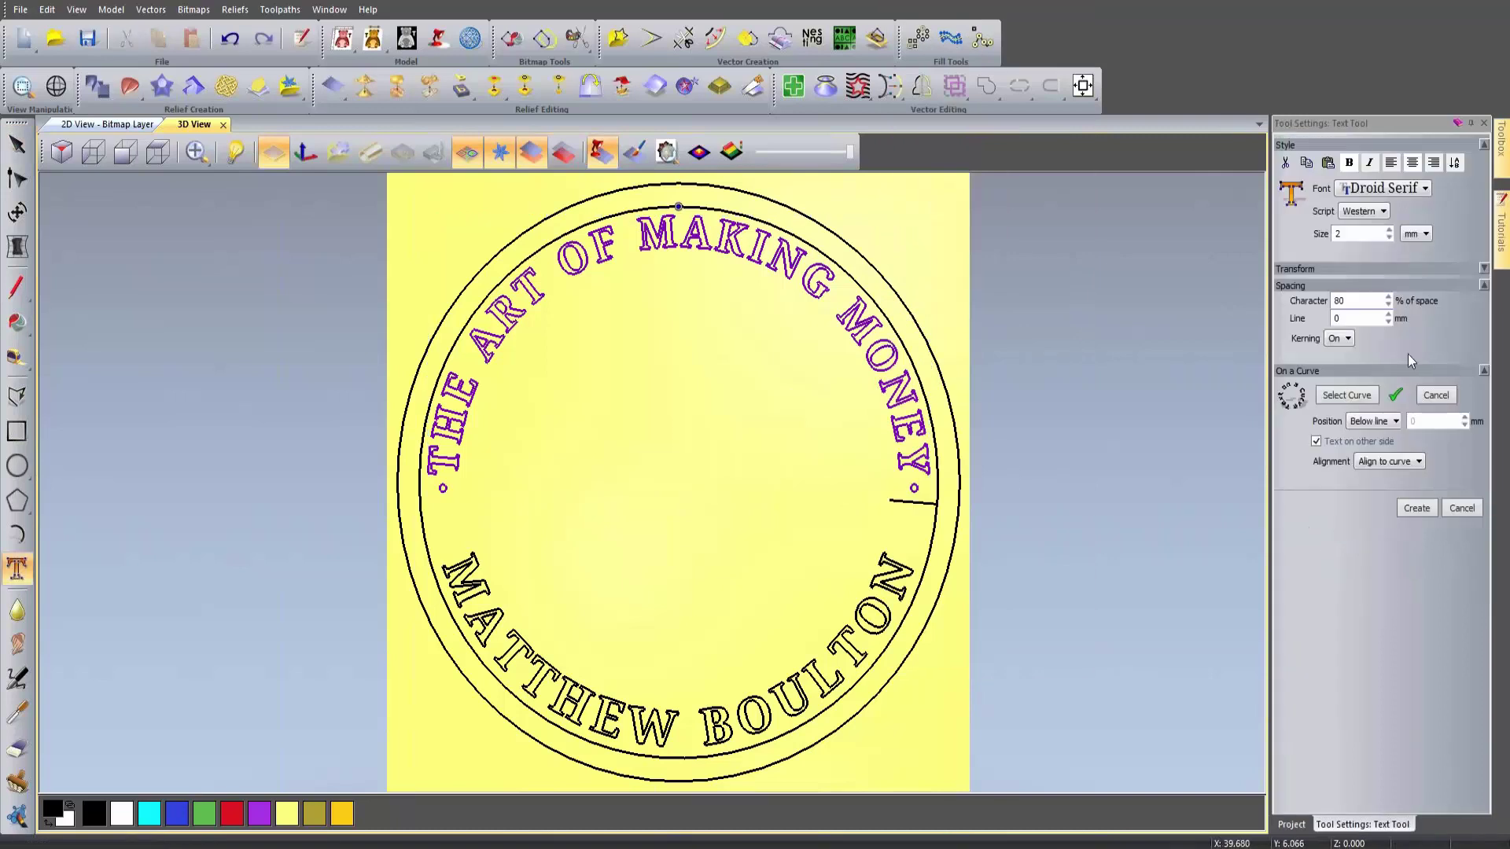
left_click(1350, 234)
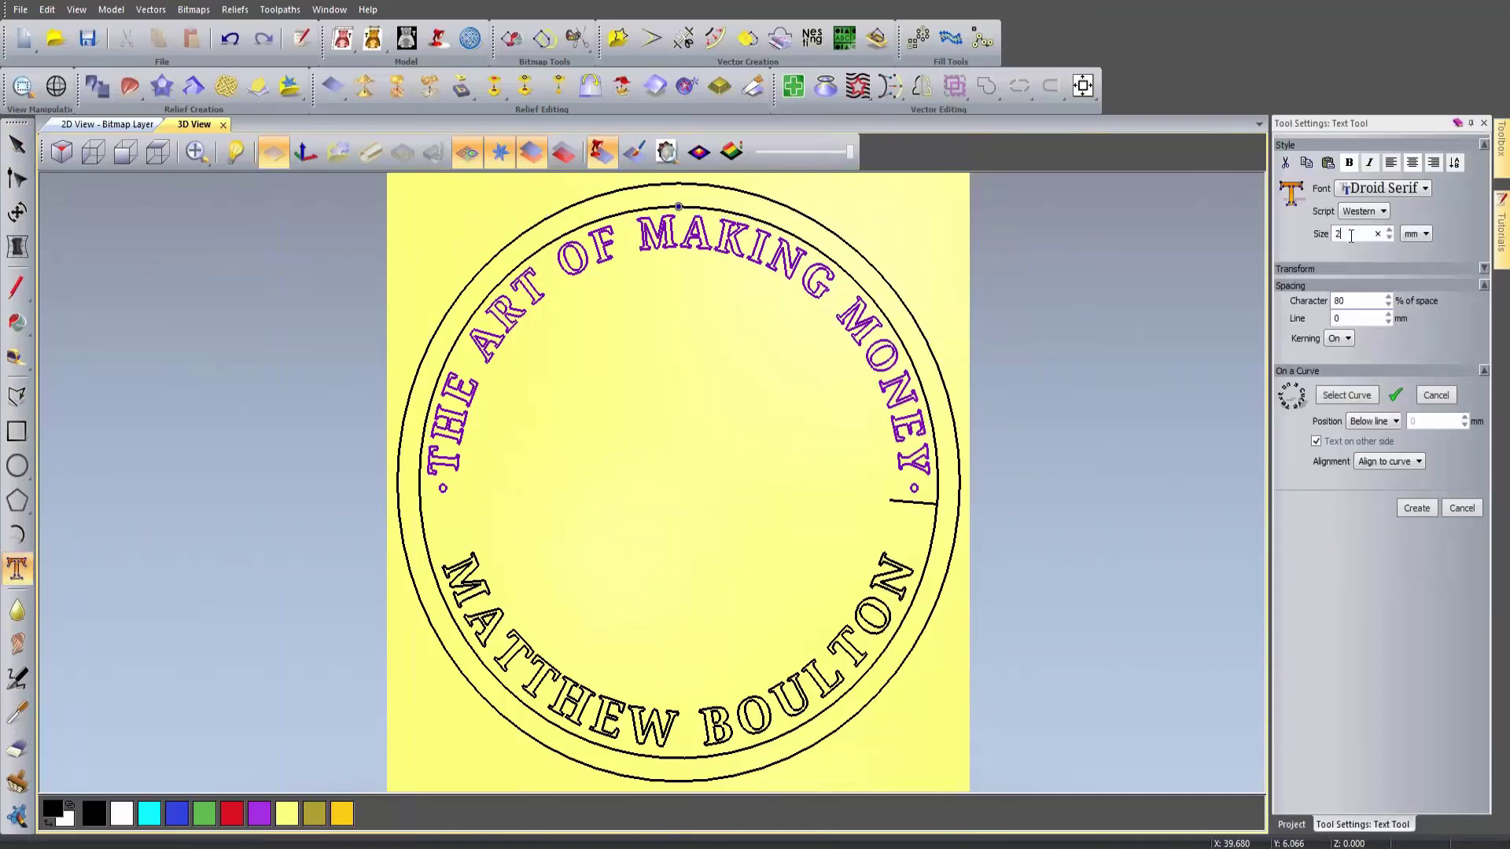
left_click(1416, 508)
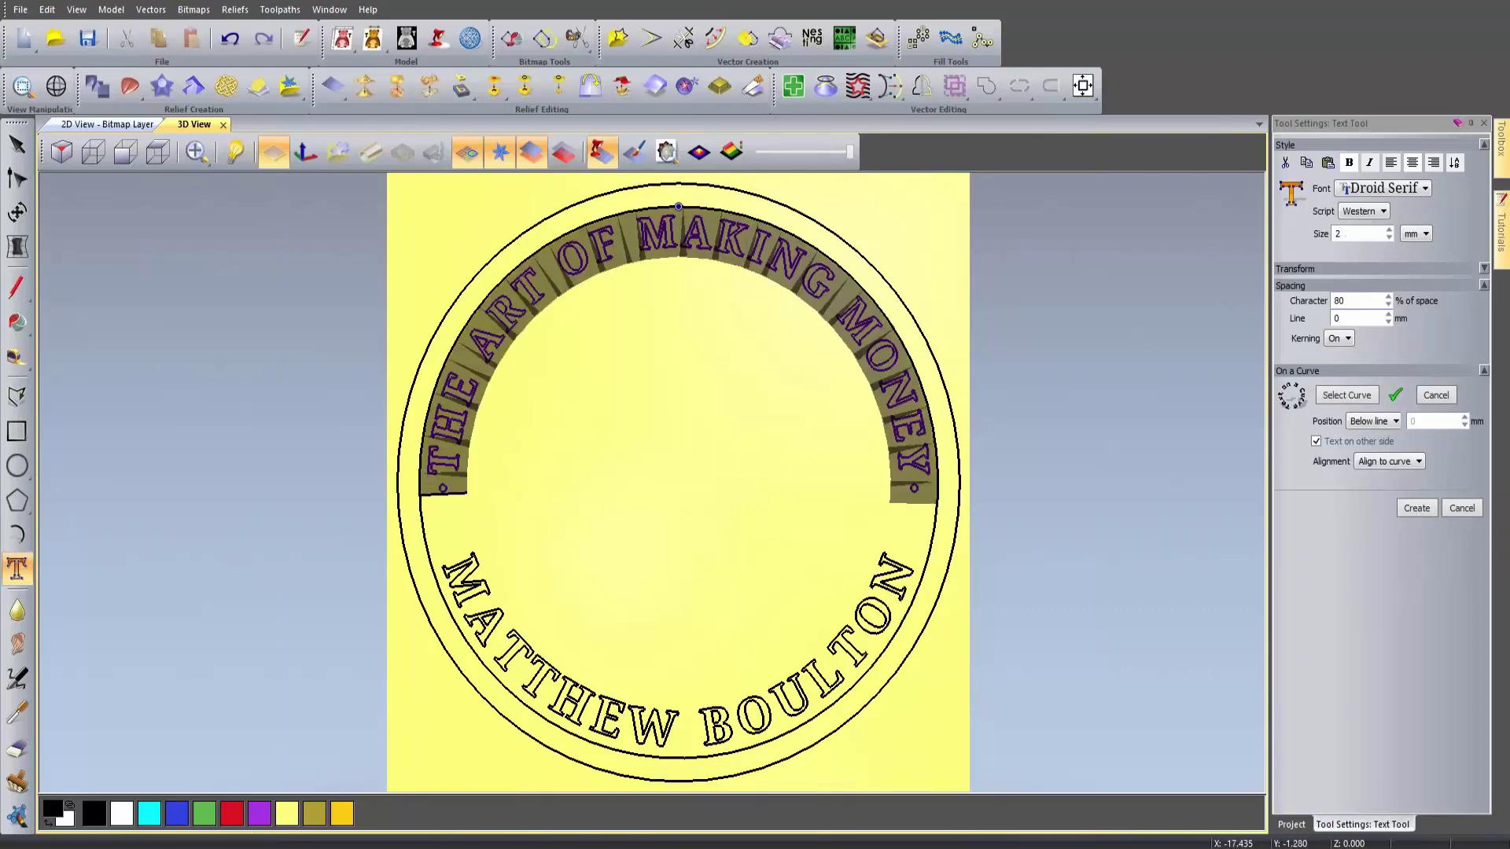
left_click(1354, 234)
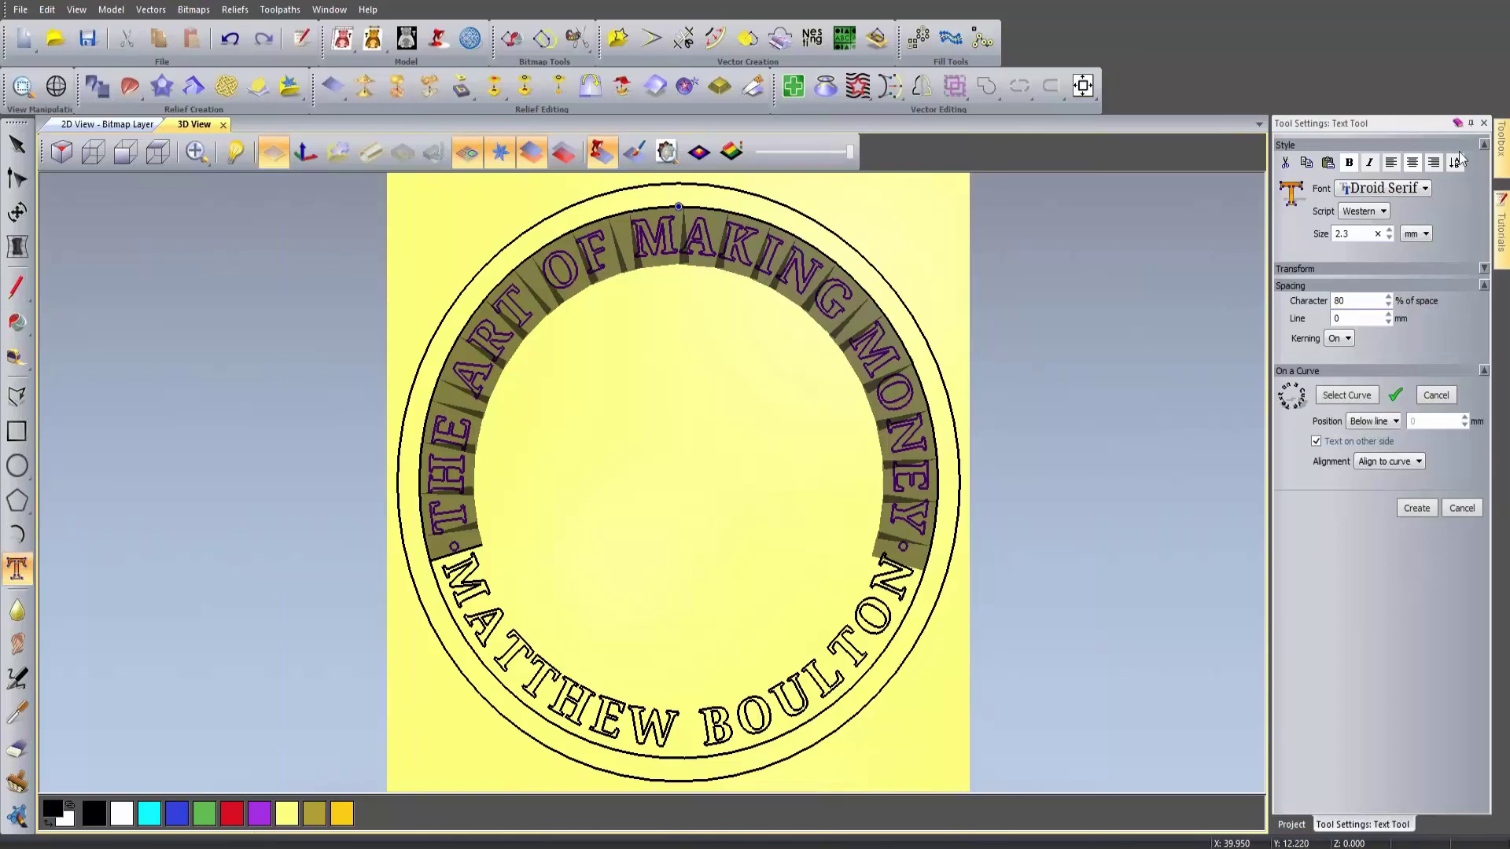
left_click(1483, 123)
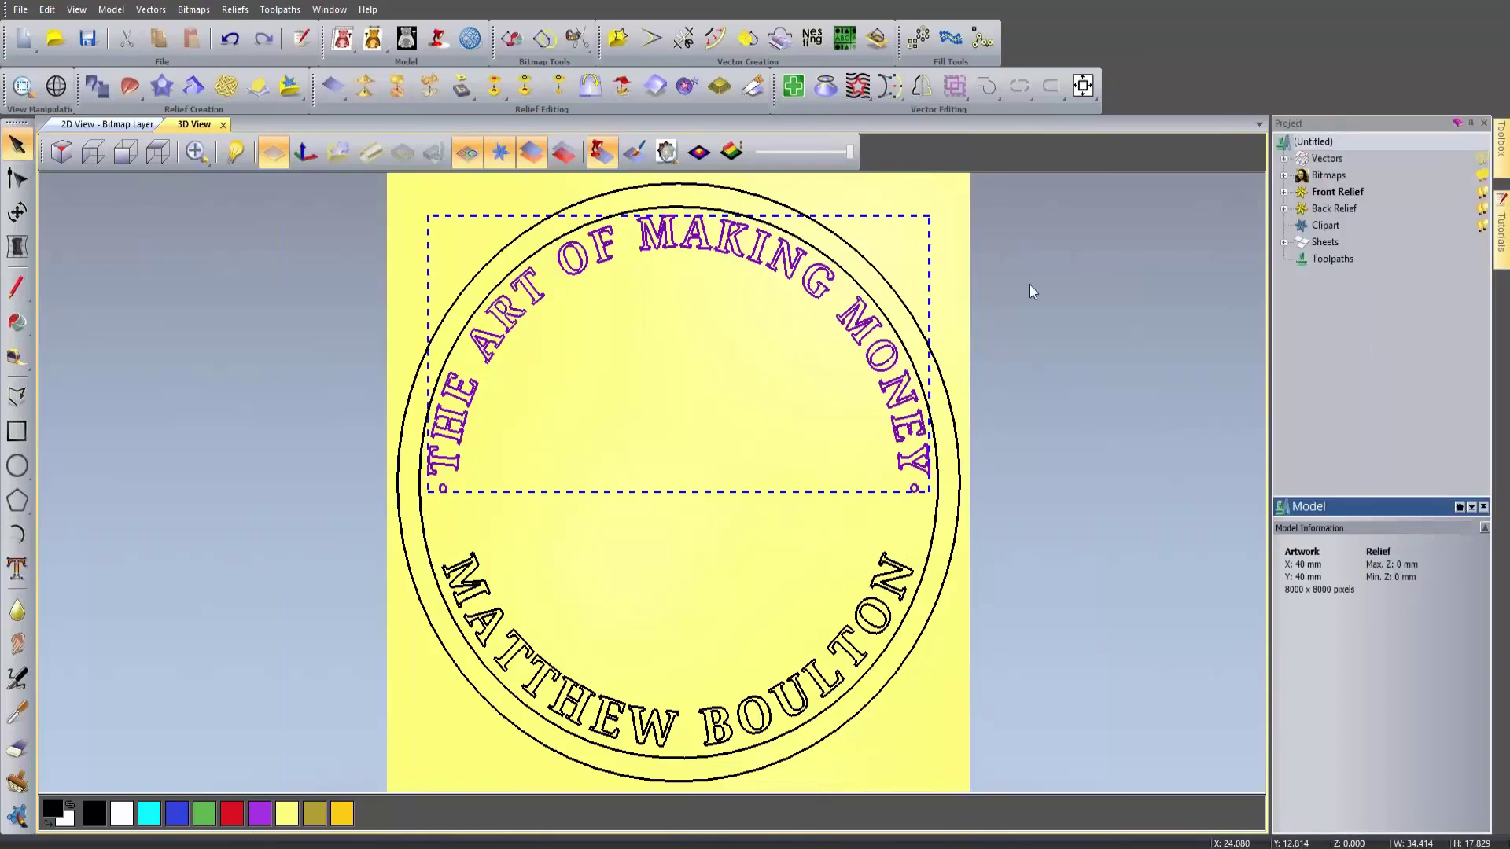
Step: Set the size of the whole THE ART OF MAKING MONEY text to 2.3 mm, create it and deselect
right_click(536, 297)
left_click(587, 359)
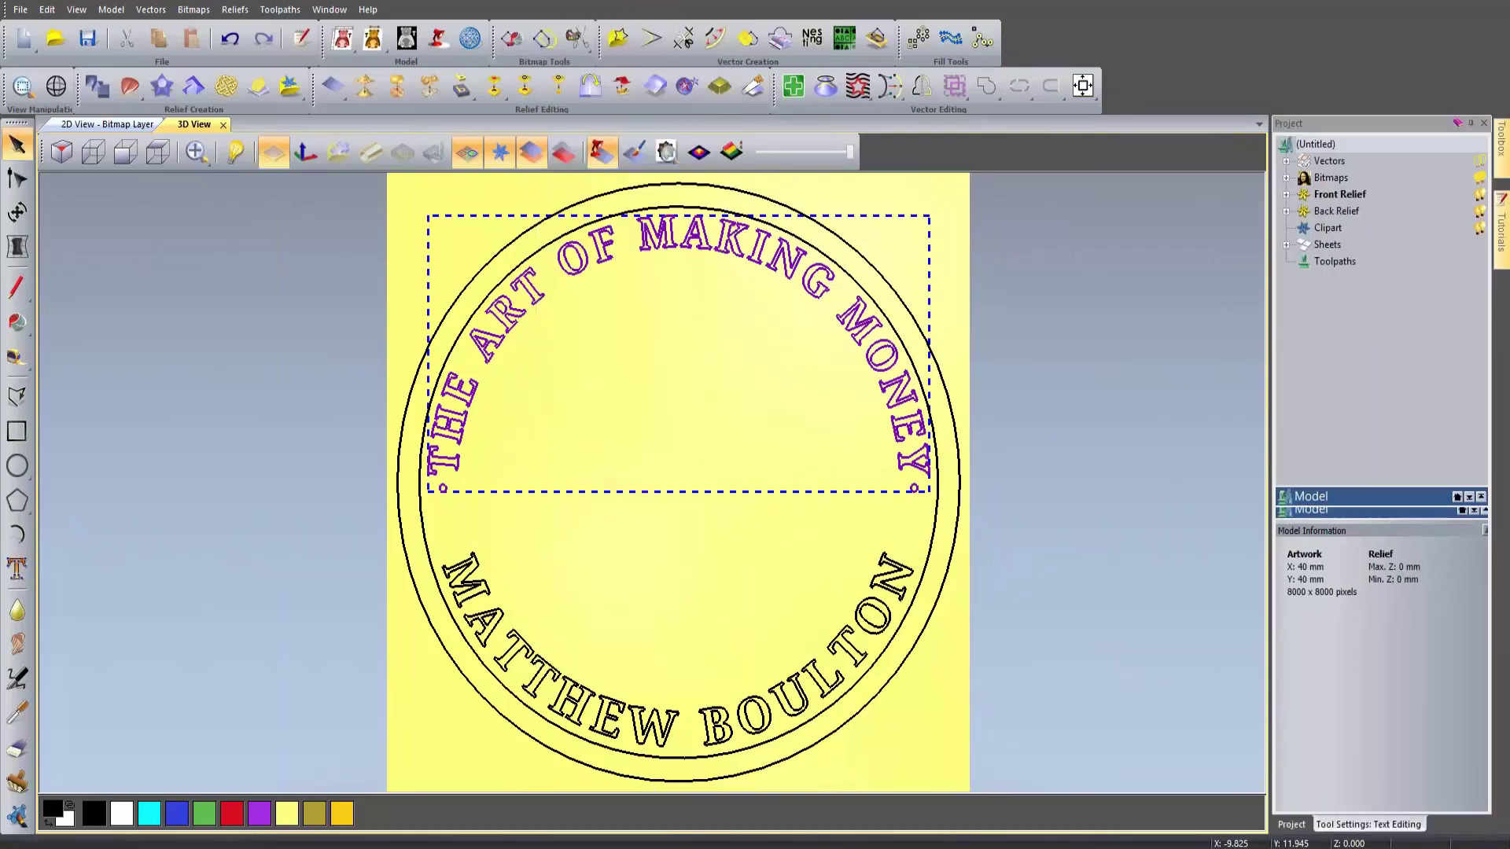
key("ctrl+a")
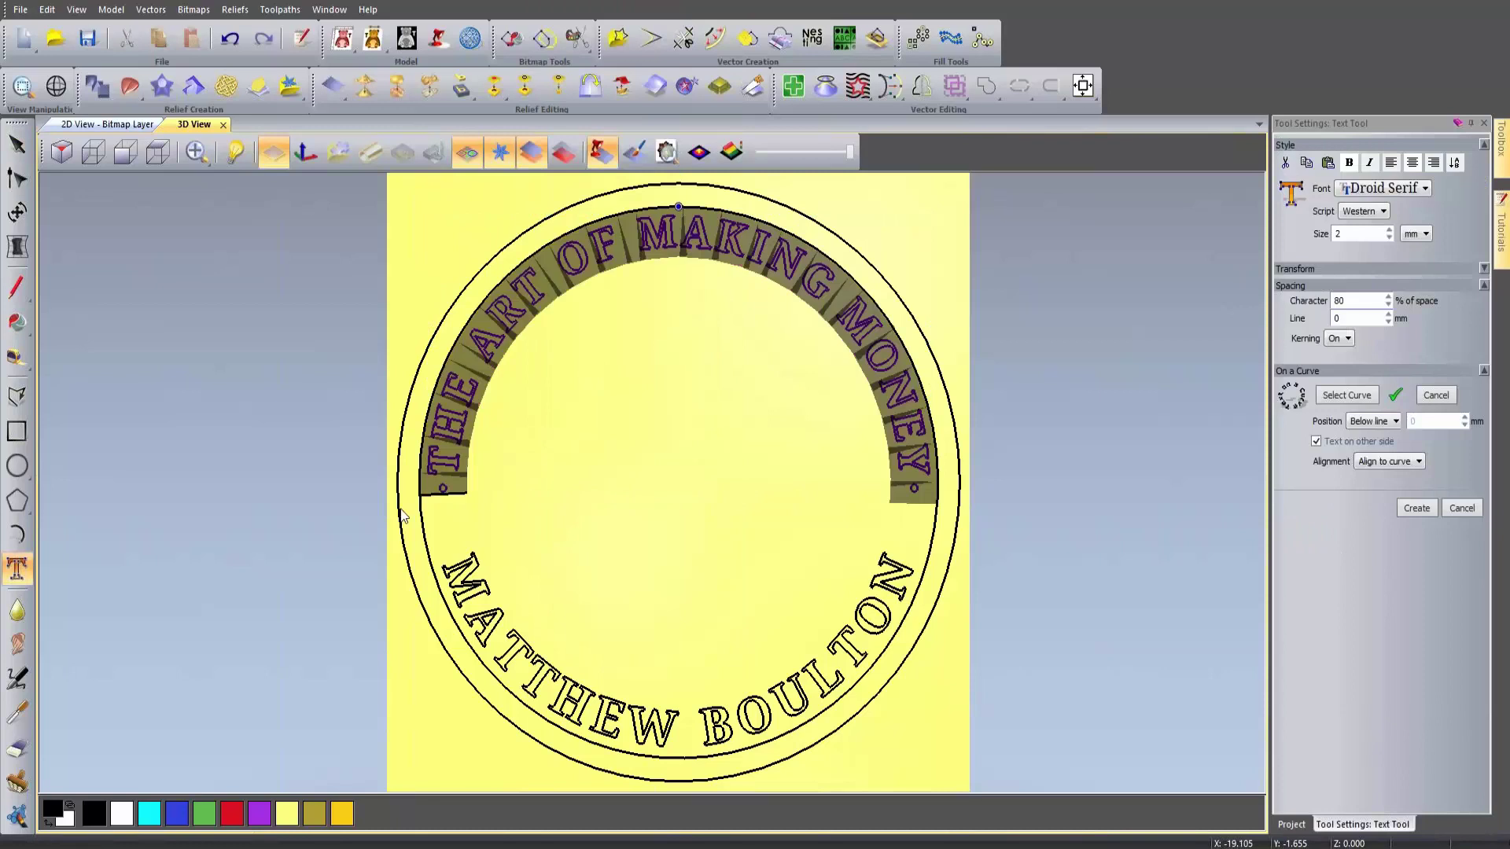
left_click(1363, 233)
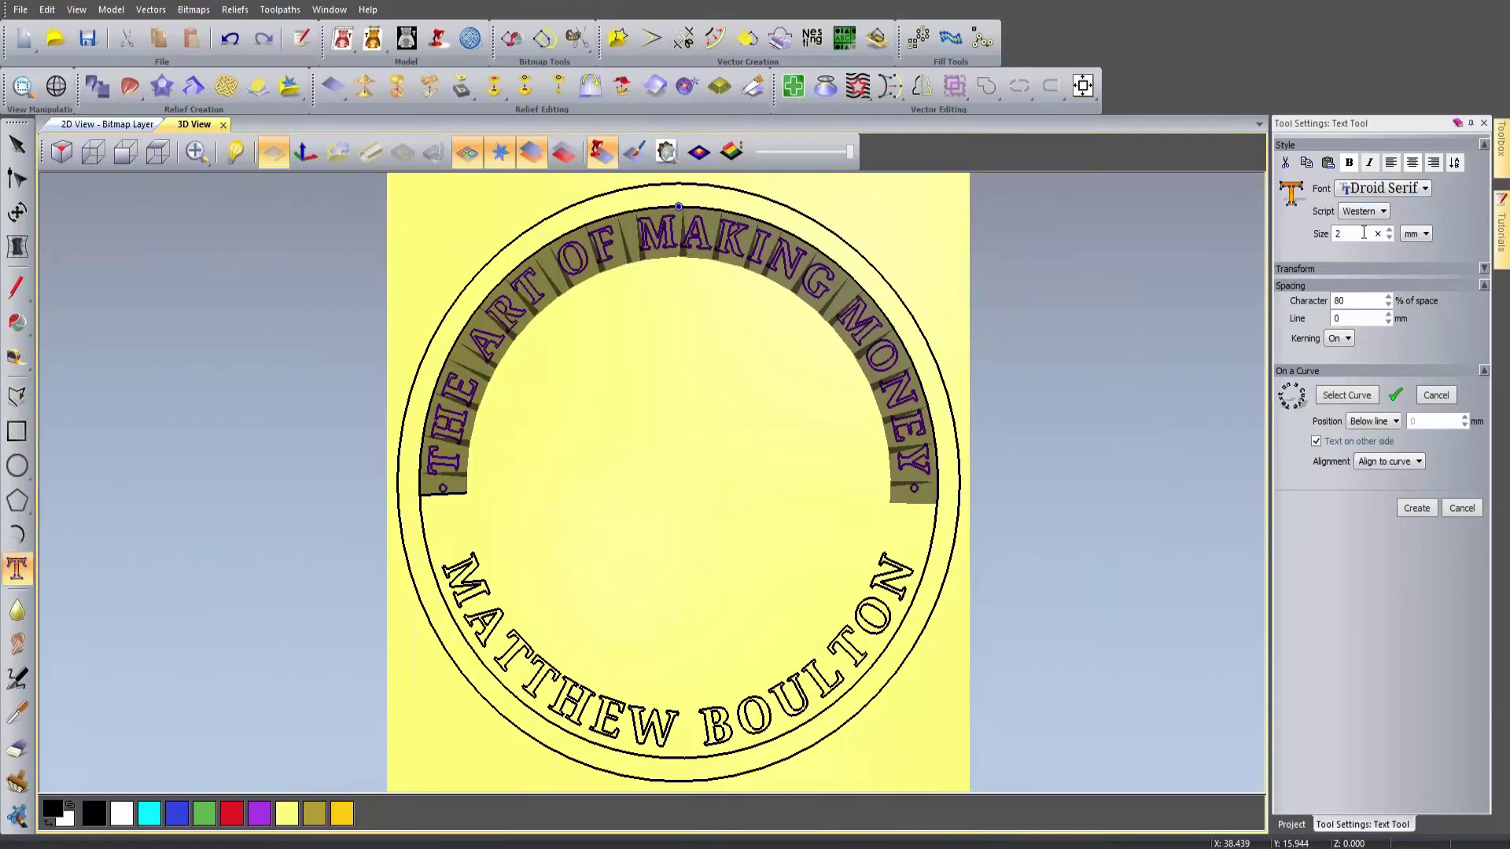
key("Return")
left_click(1415, 508)
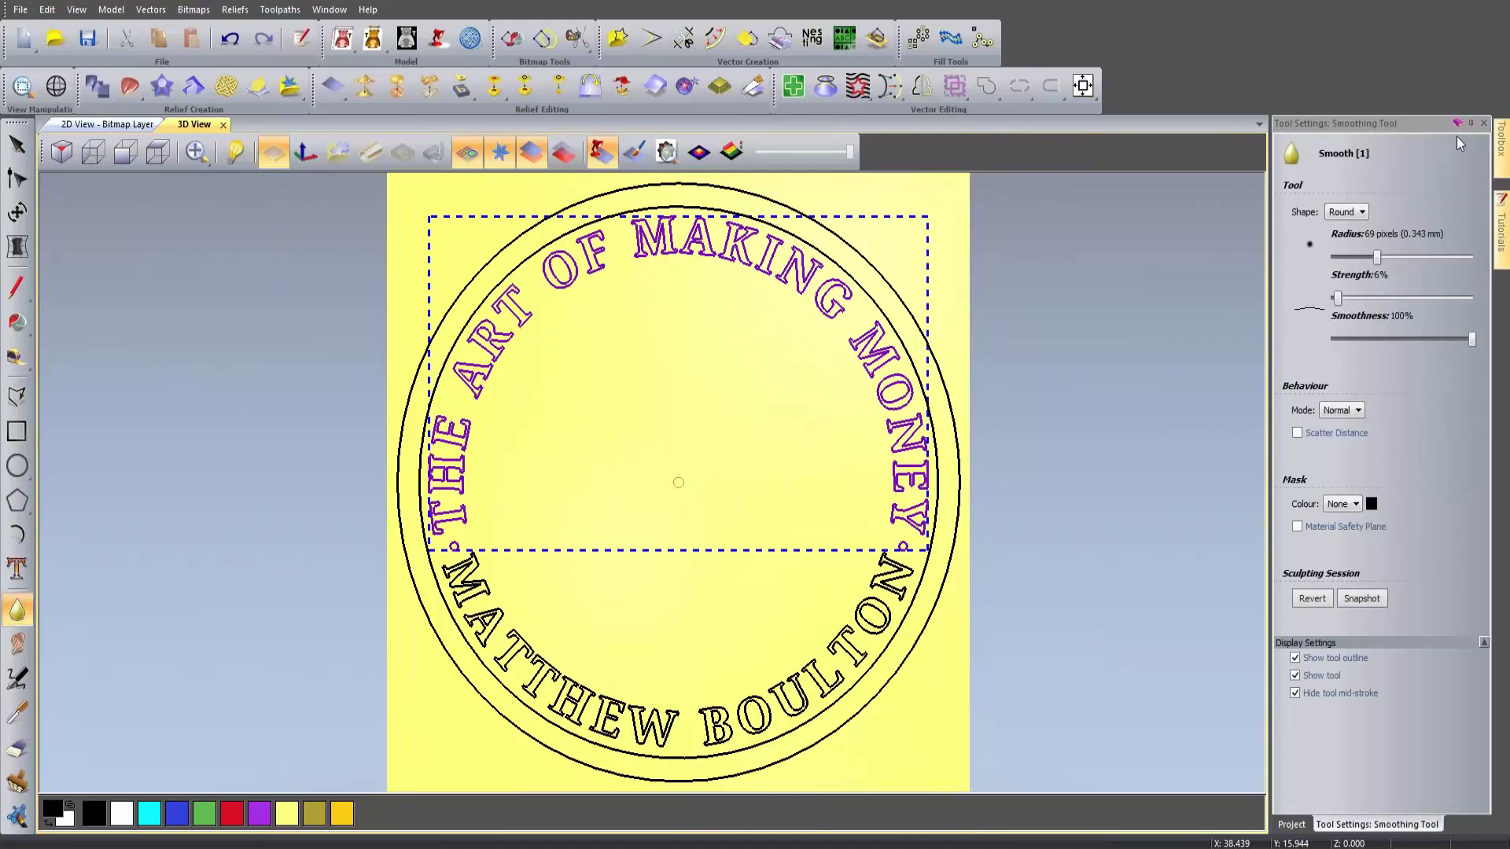
left_click(1483, 123)
left_click(769, 413)
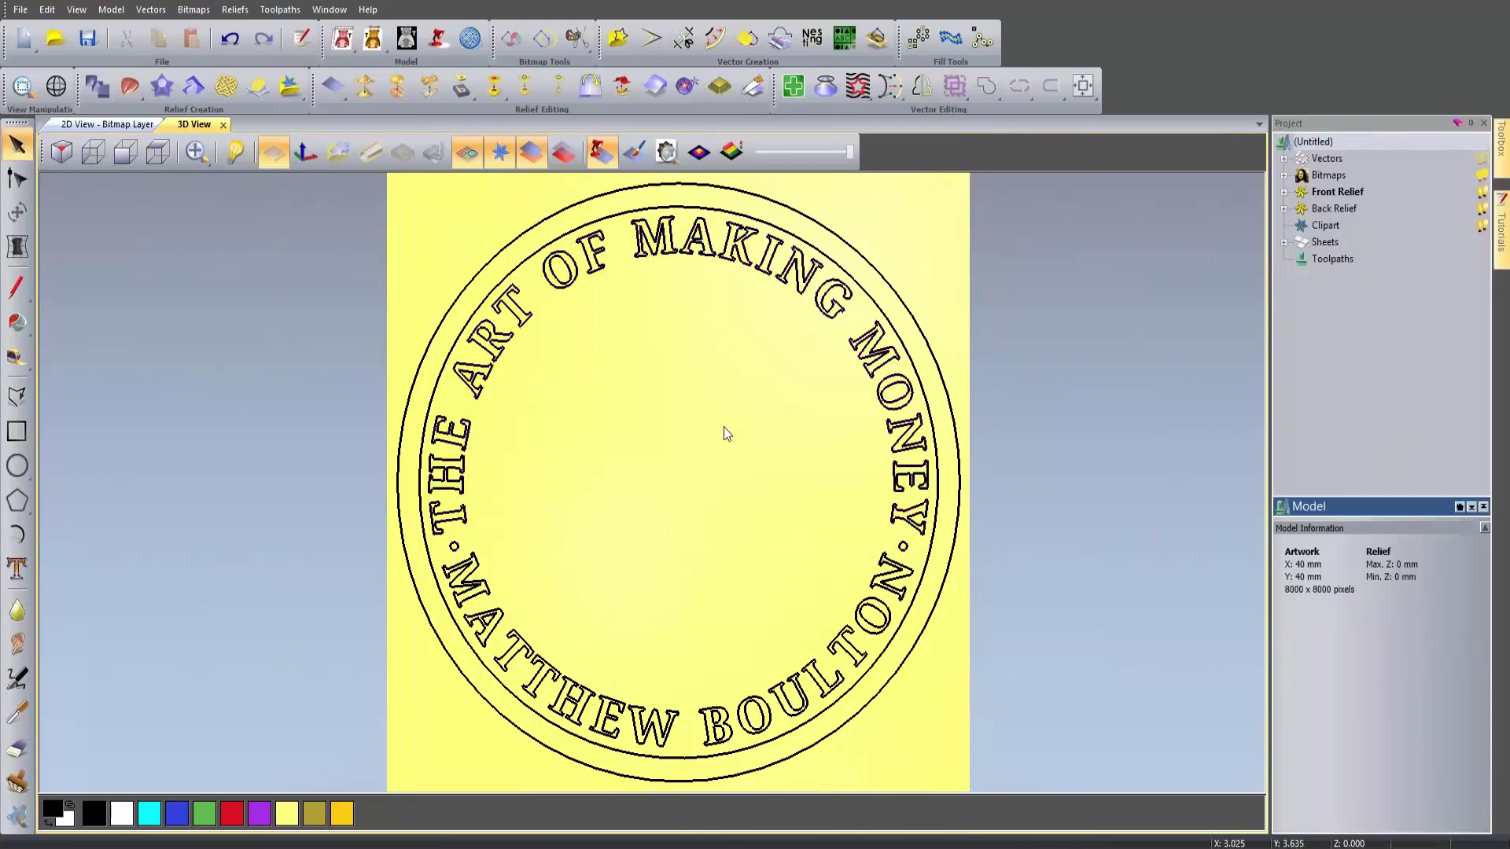
Step: Paste the Matthew bust from the Temp relief clipart library at the model's centre, scaled down proportionally to about 20.8 mm wide
left_click(291, 87)
left_click_drag(61, 419, 723, 509)
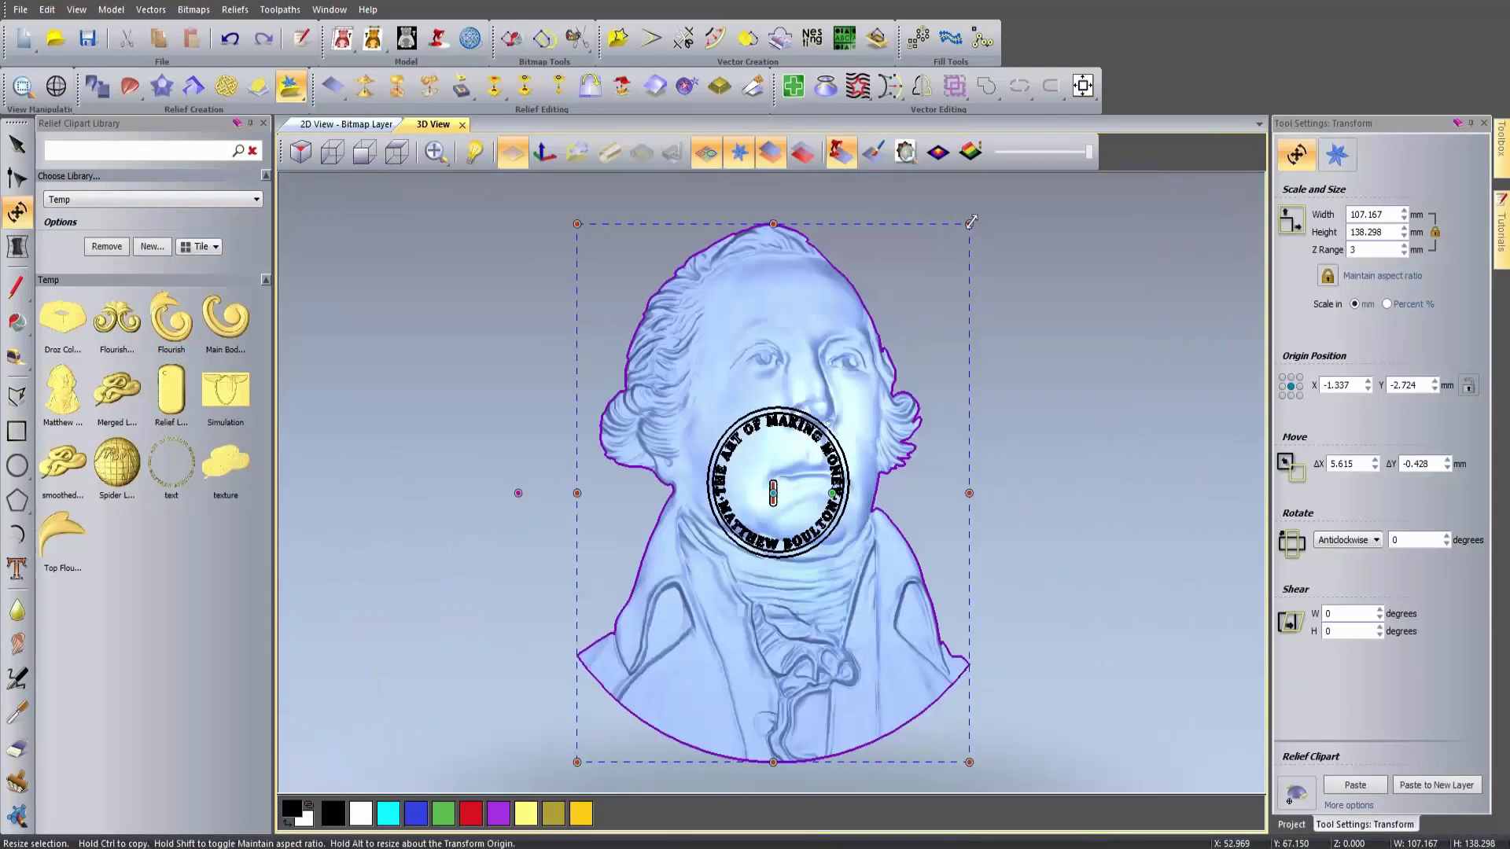
left_click_drag(970, 221, 818, 444)
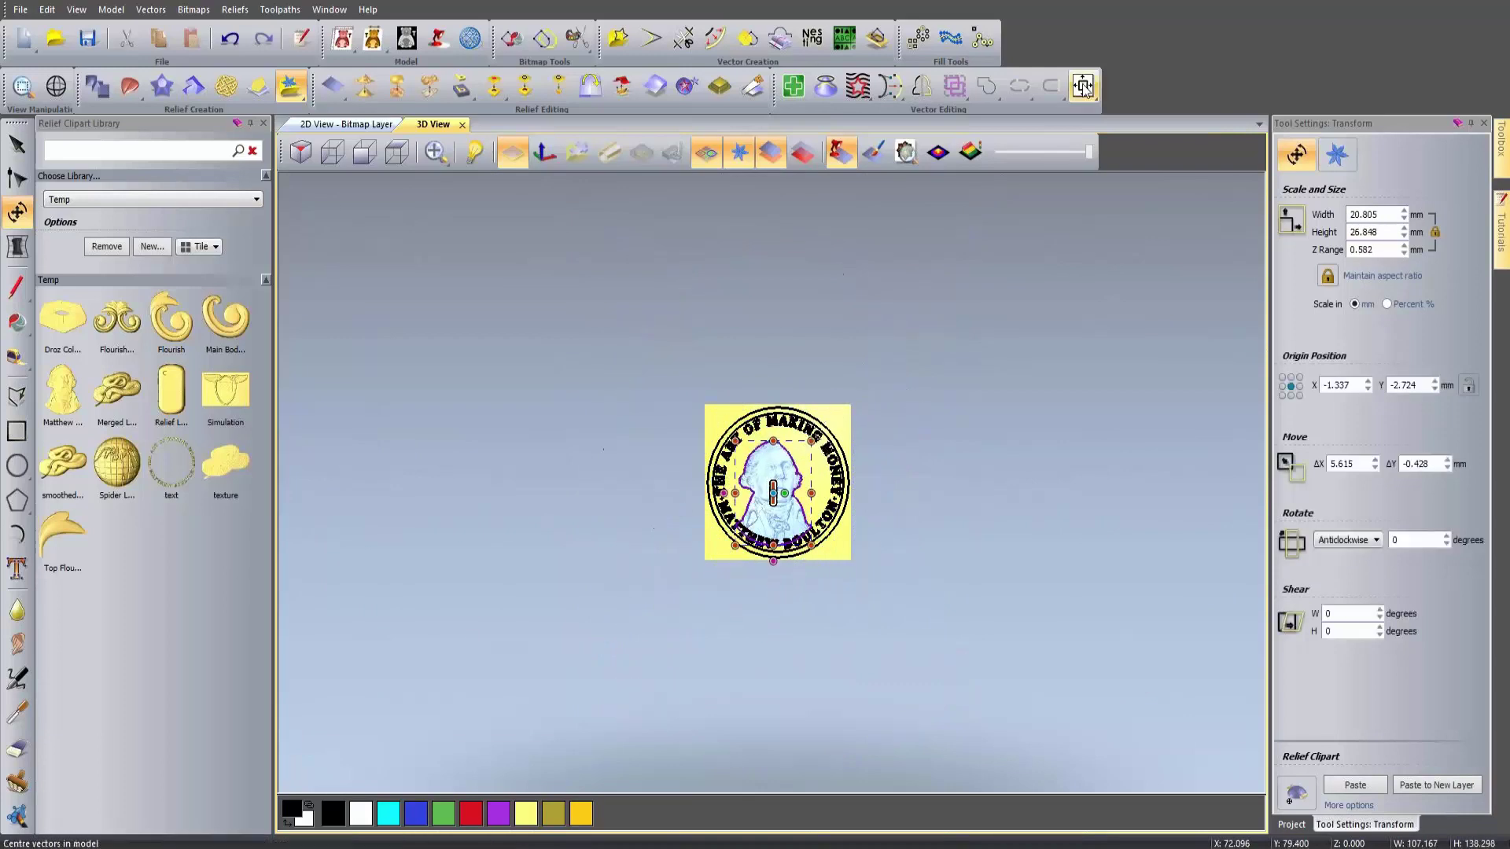
scroll(743, 576, "up", 5)
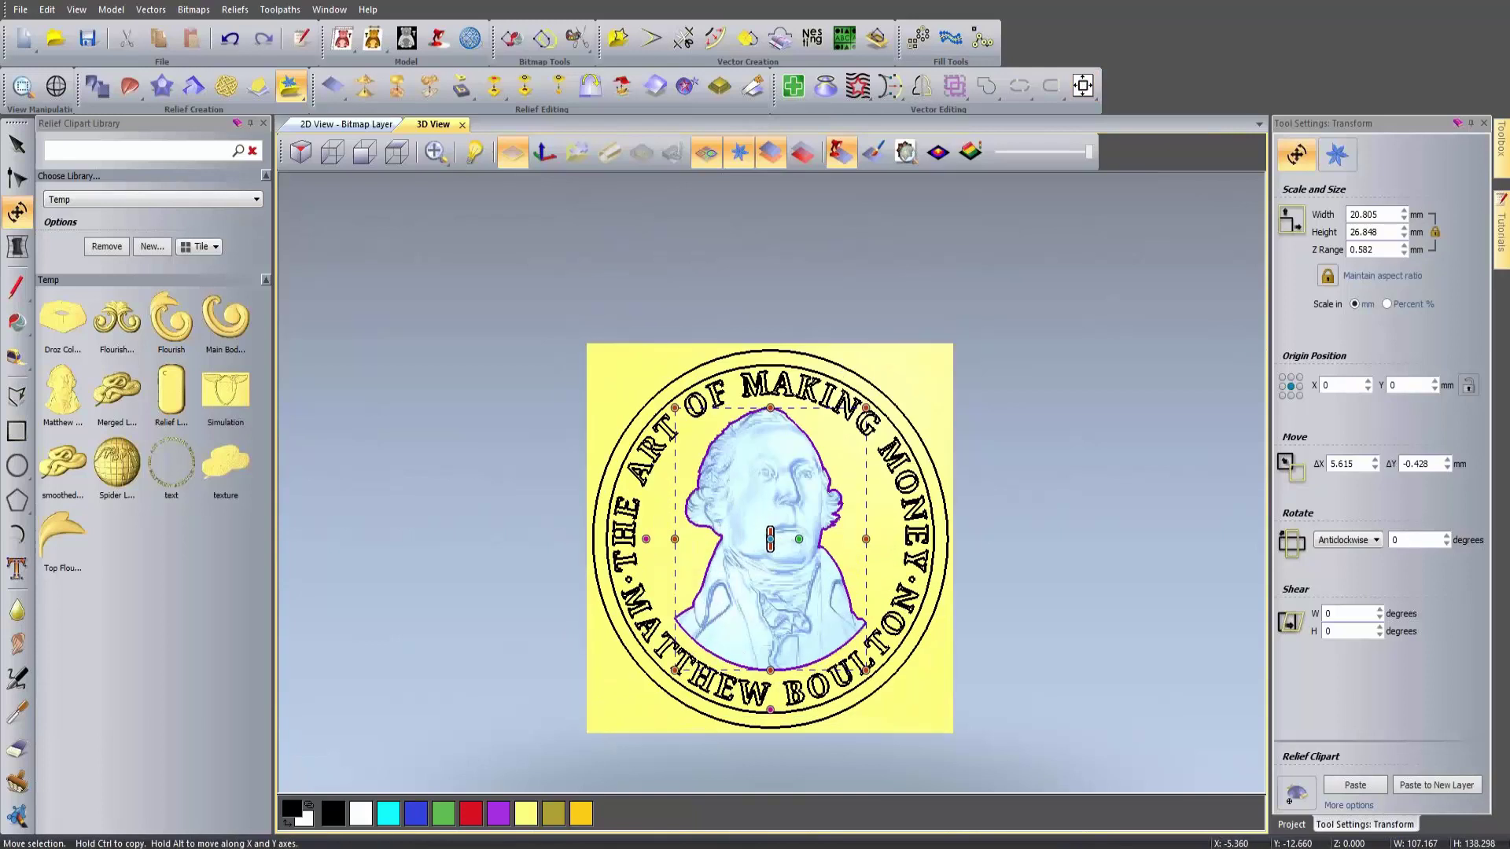
left_click(1356, 785)
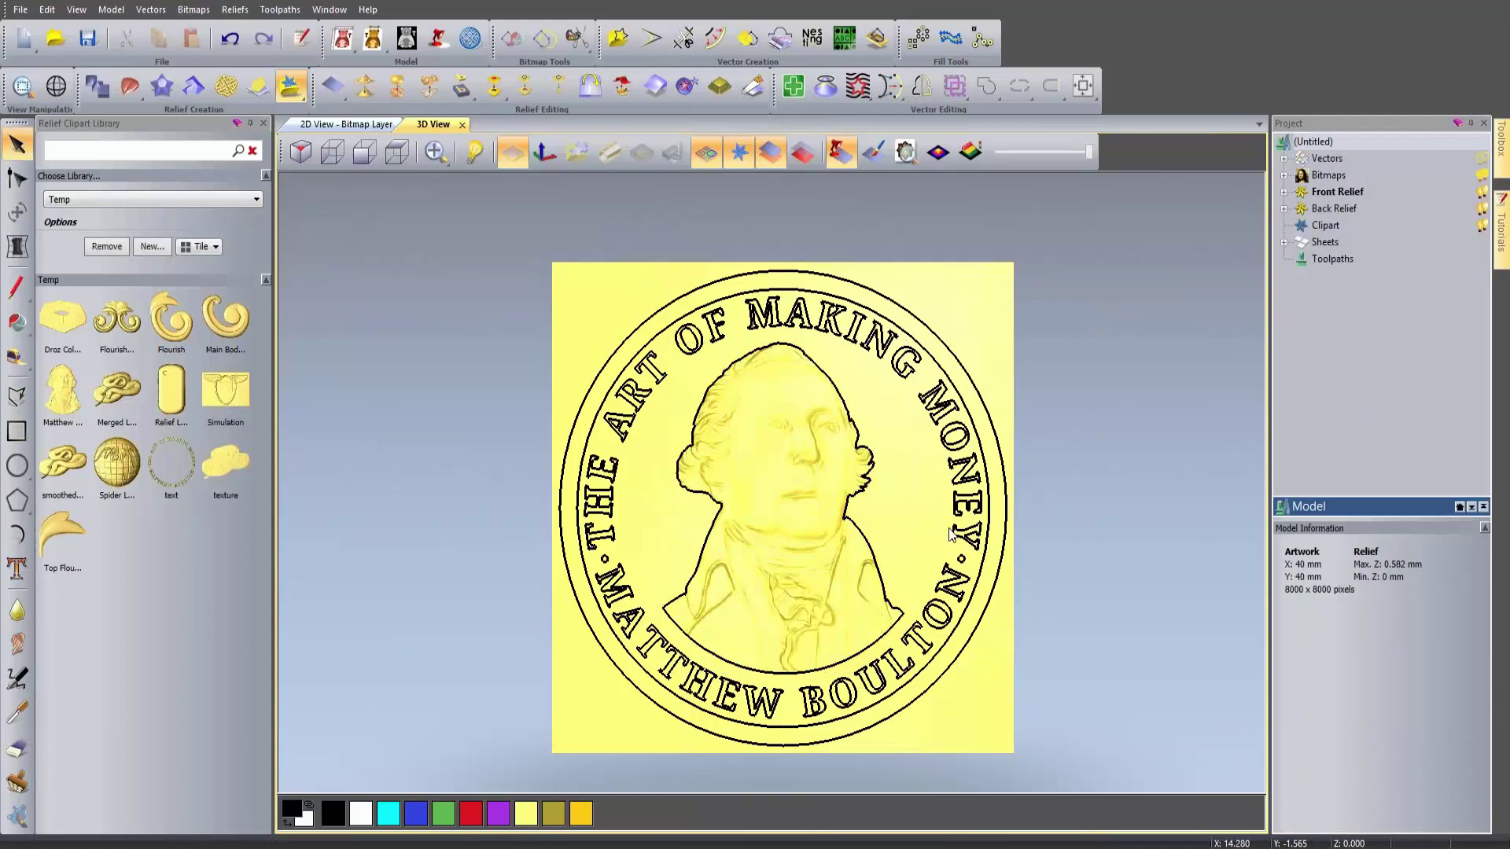
Step: Delete the outline vector around the pasted bust and close the relief clipart library
left_click(861, 546)
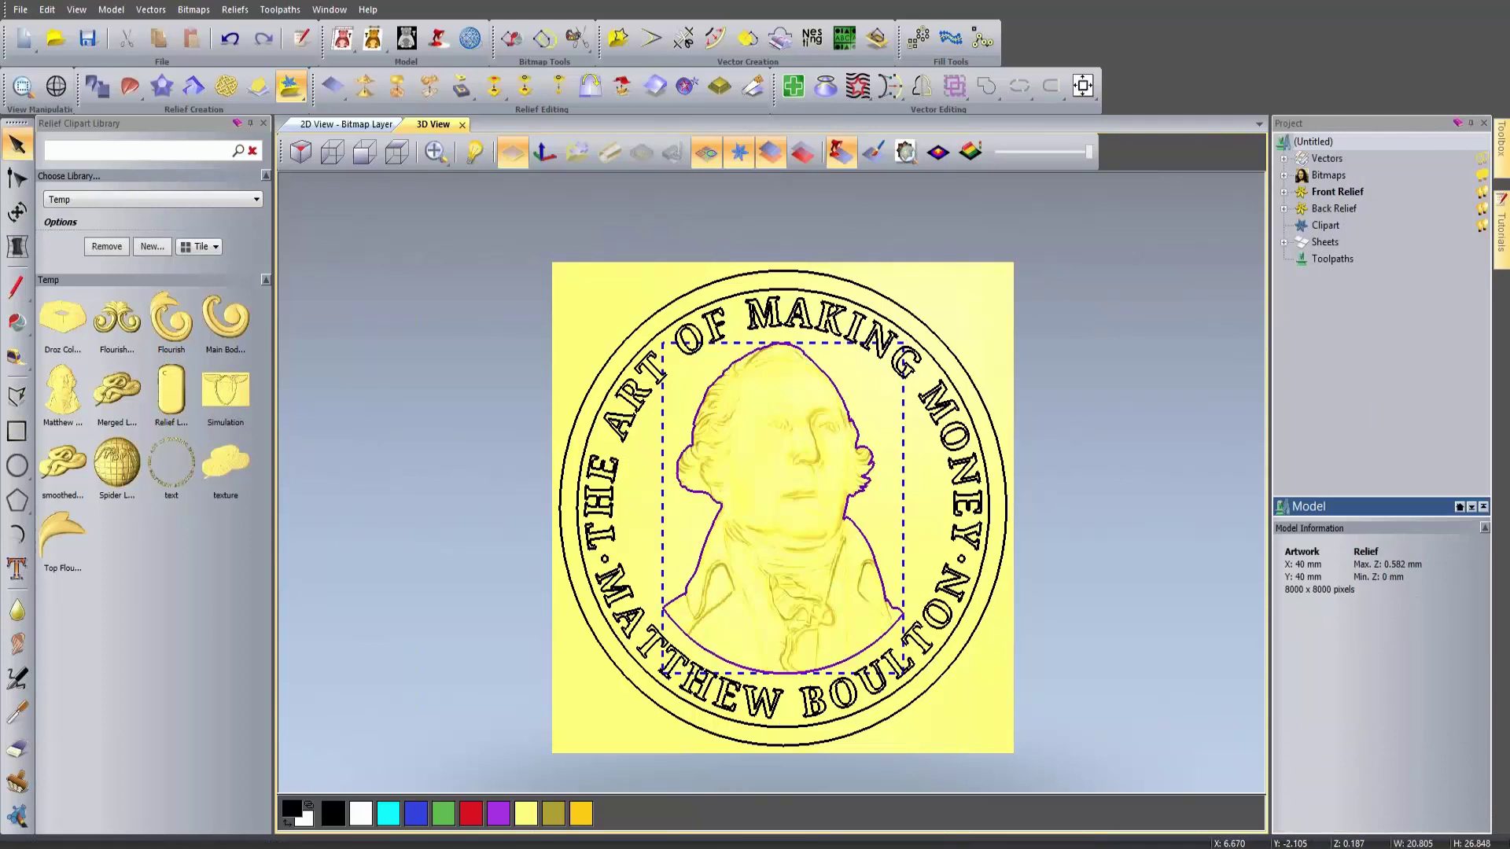
key("Delete")
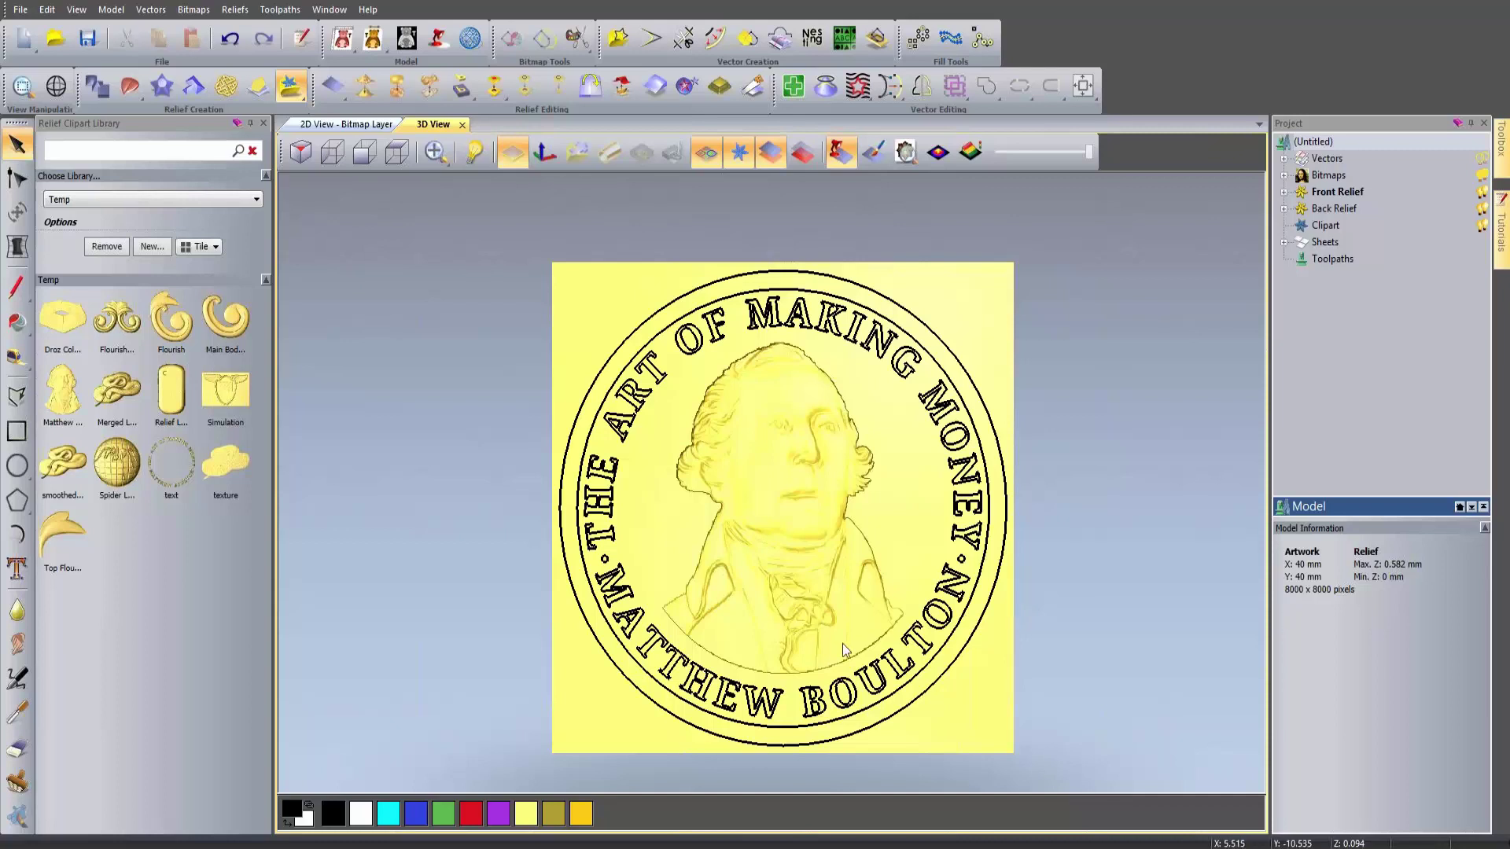
left_click(264, 124)
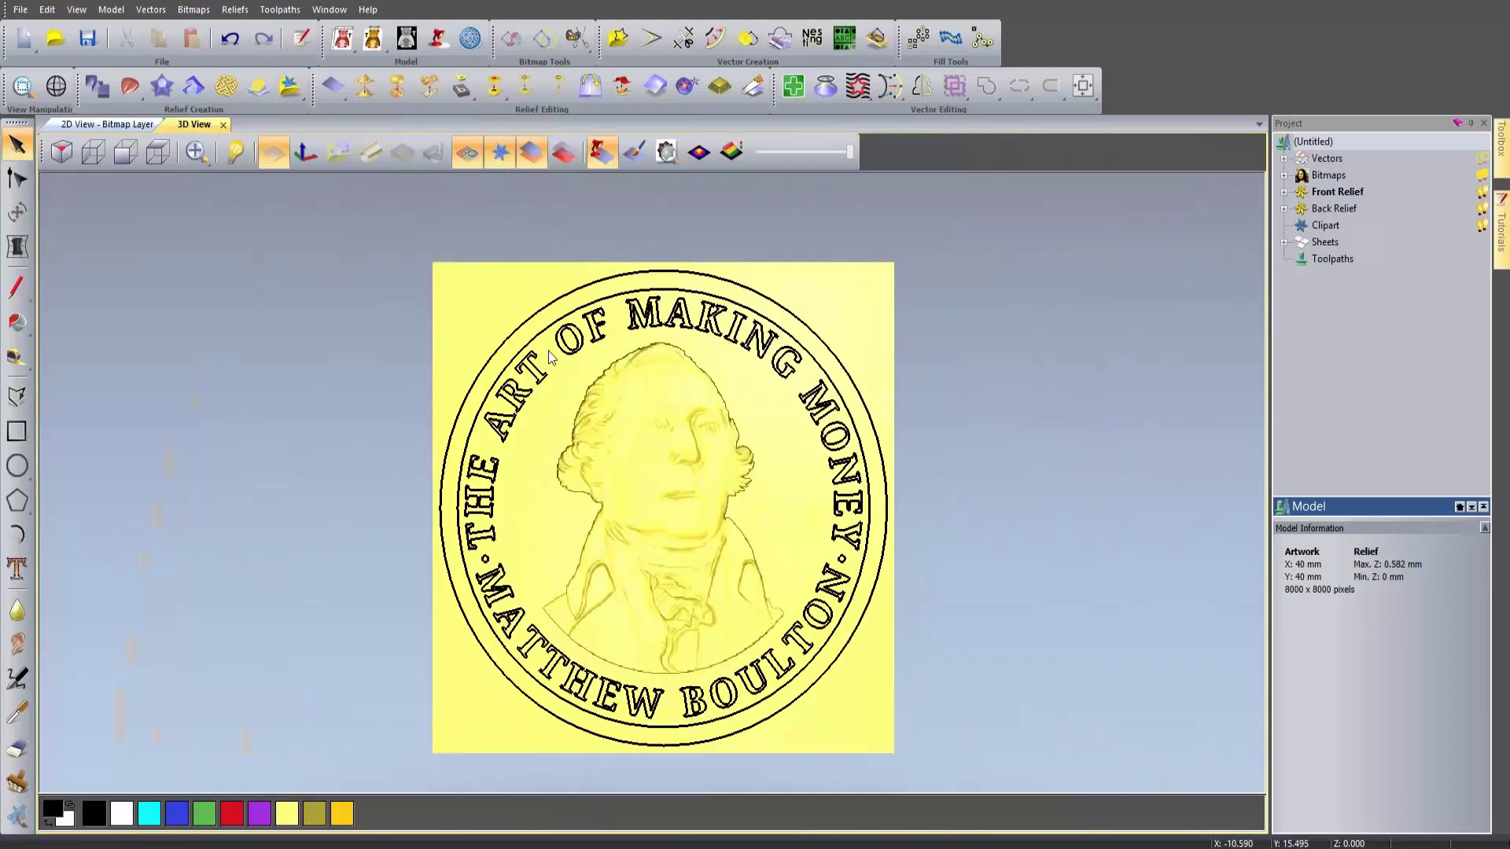
Step: Examine the pasted bust relief up close and from an angle together with the surrounding inscriptions
left_click_drag(705, 650, 788, 525)
scroll(691, 512, "up", 3)
scroll(659, 511, "up", 1)
scroll(456, 473, "up", 5)
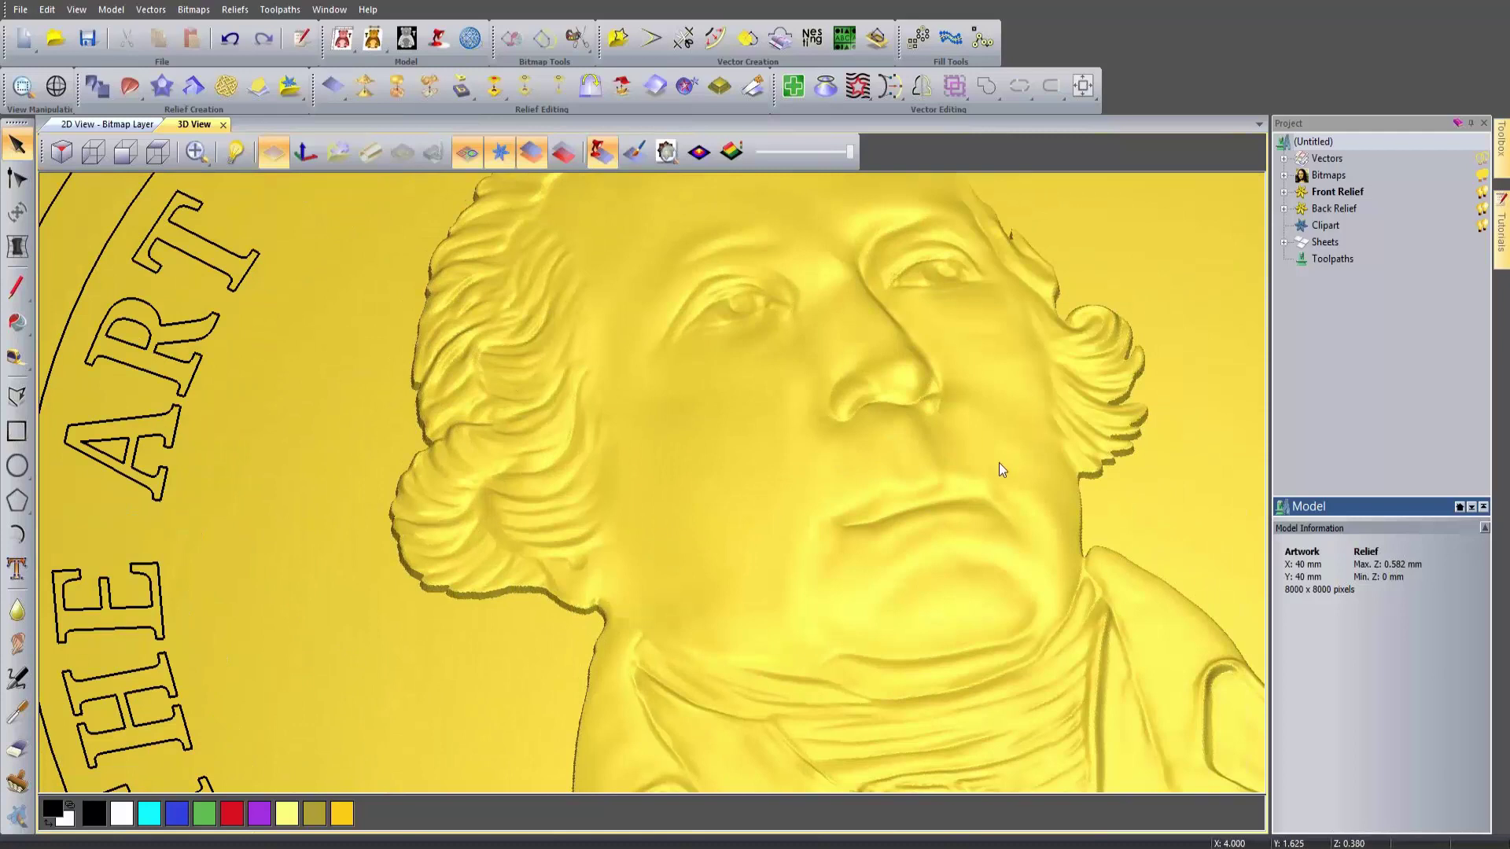
scroll(992, 483, "down", 6)
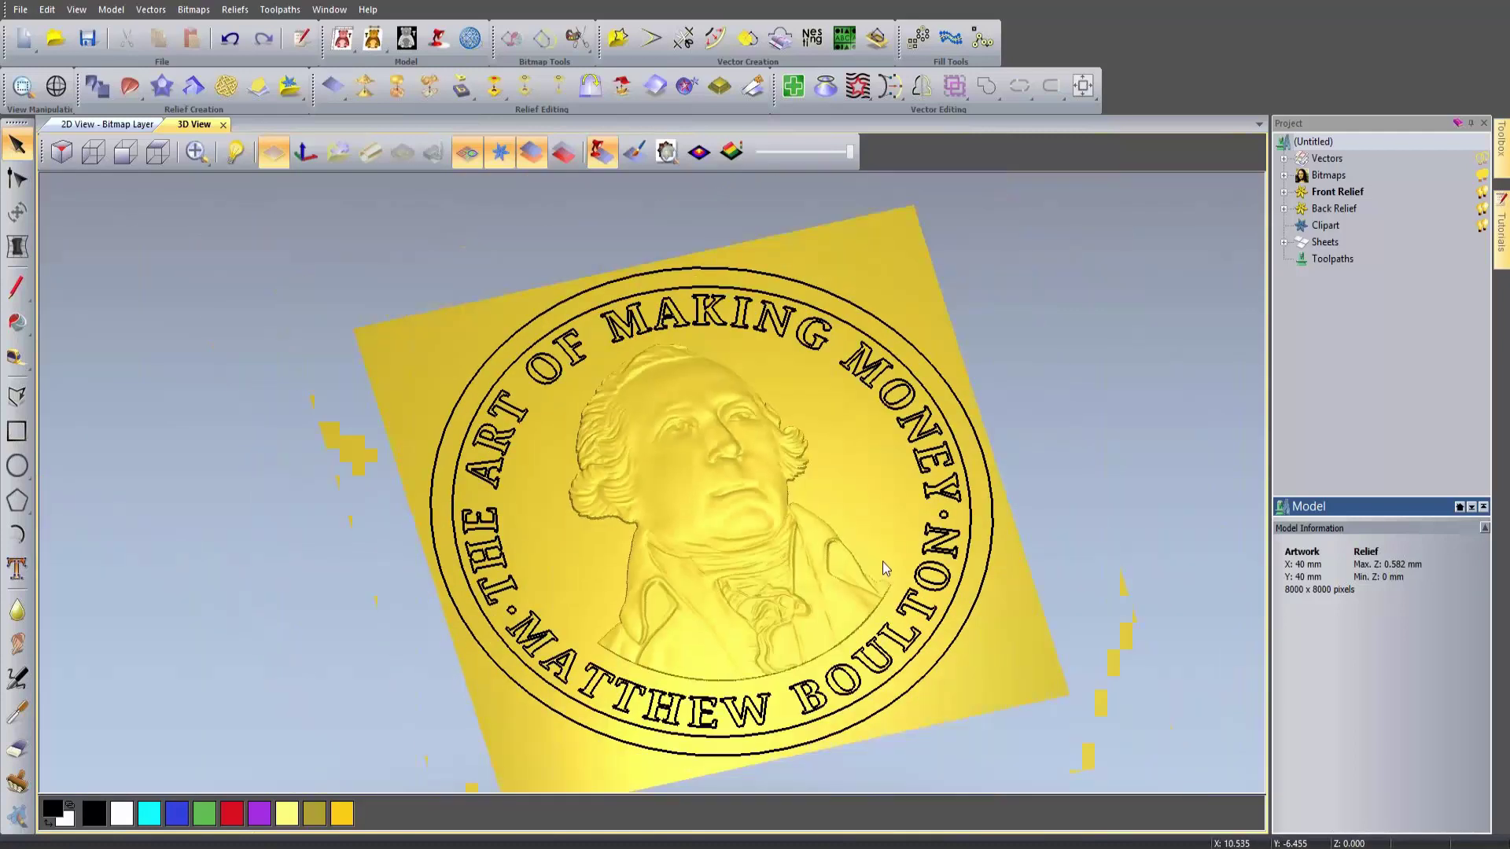
left_click_drag(886, 568, 871, 583)
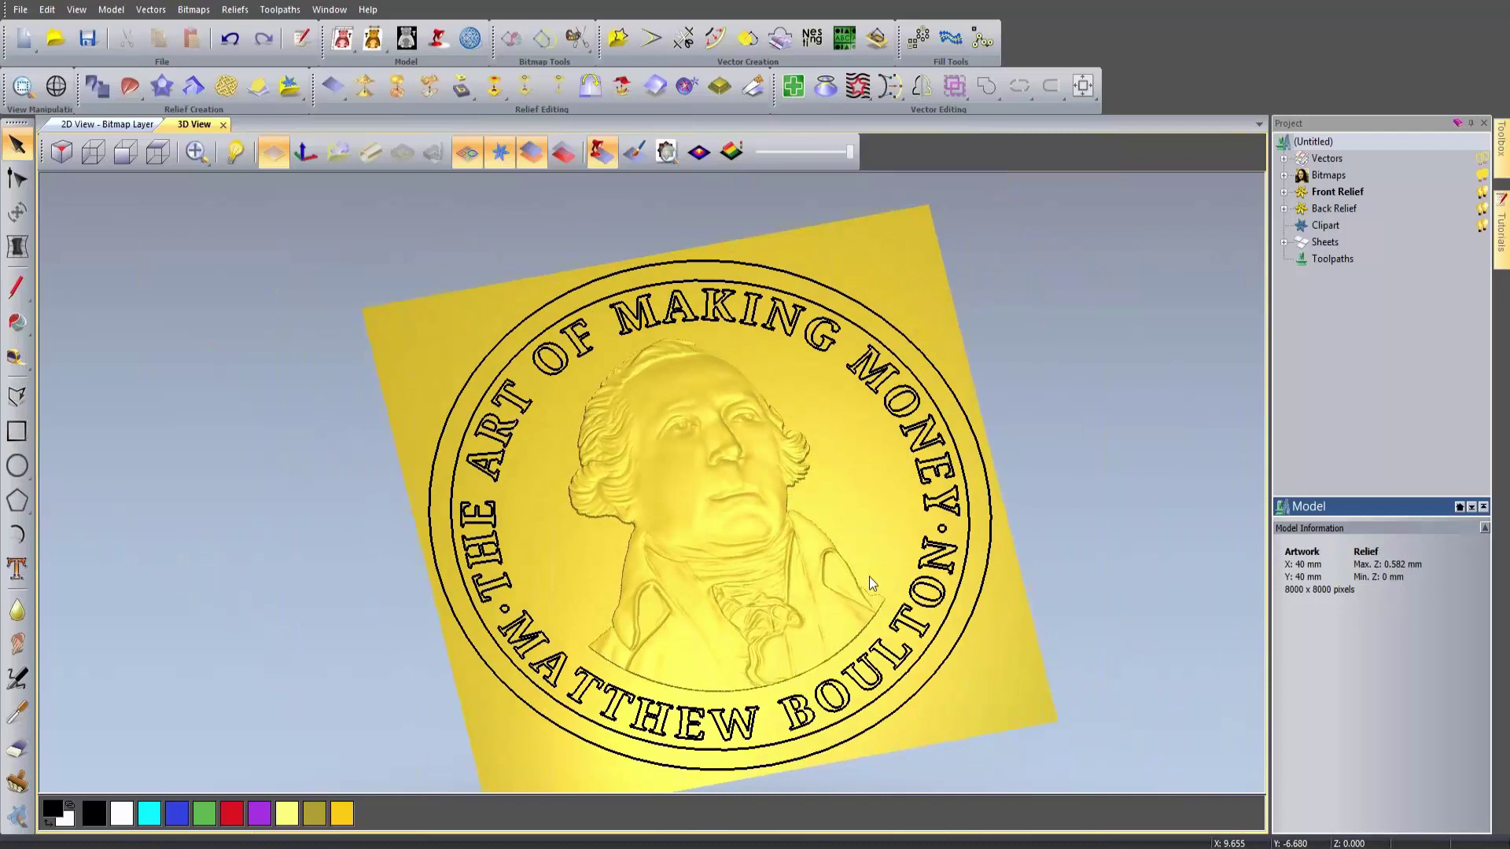
left_click_drag(1017, 572, 1011, 546)
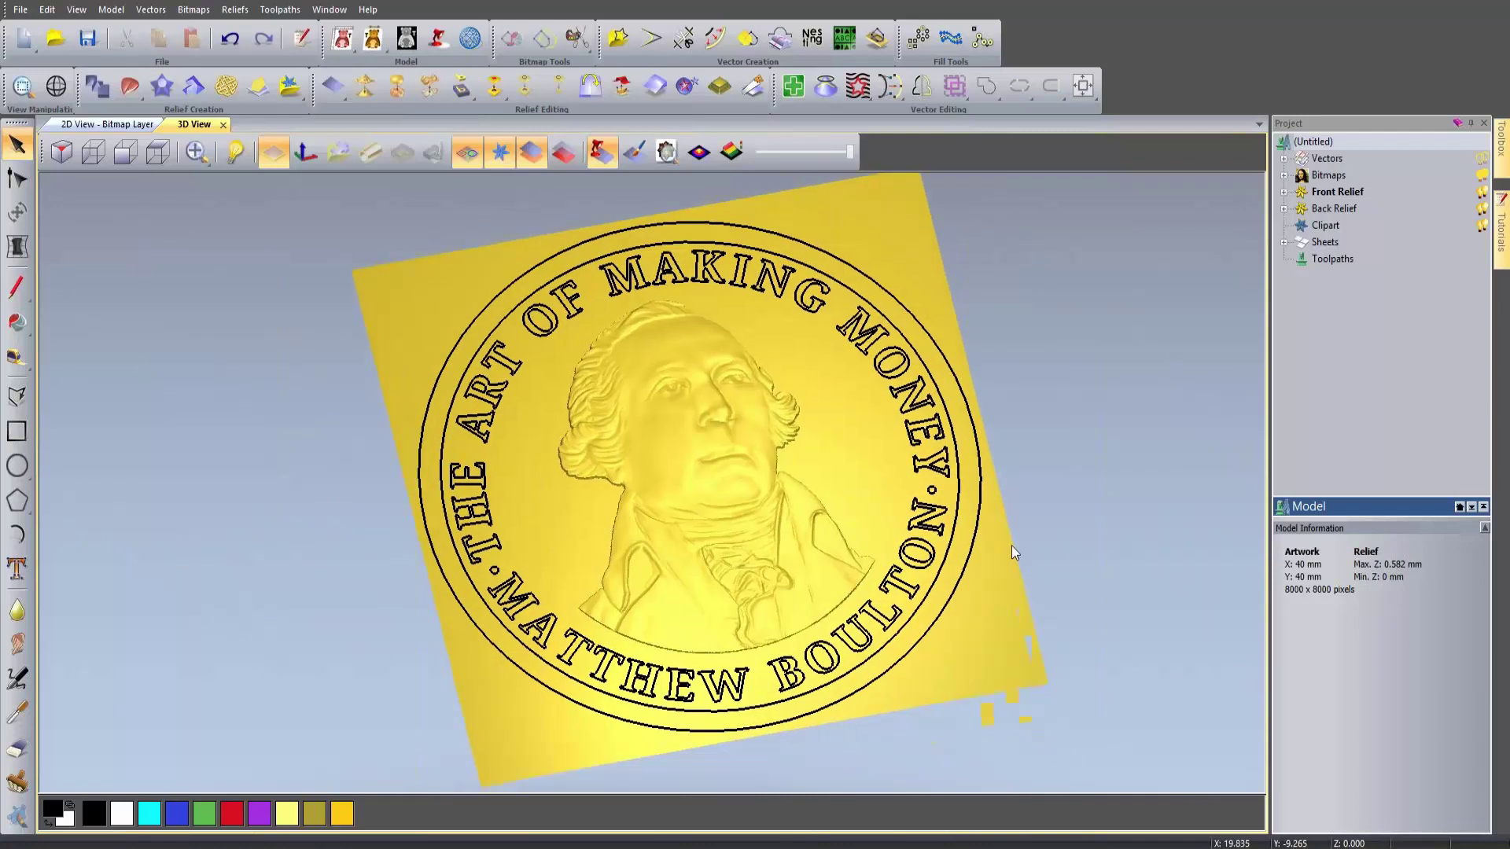
Step: Rename the front relief layer holding the bust as "Matthew Boulton"
left_click(1283, 192)
right_click(1344, 209)
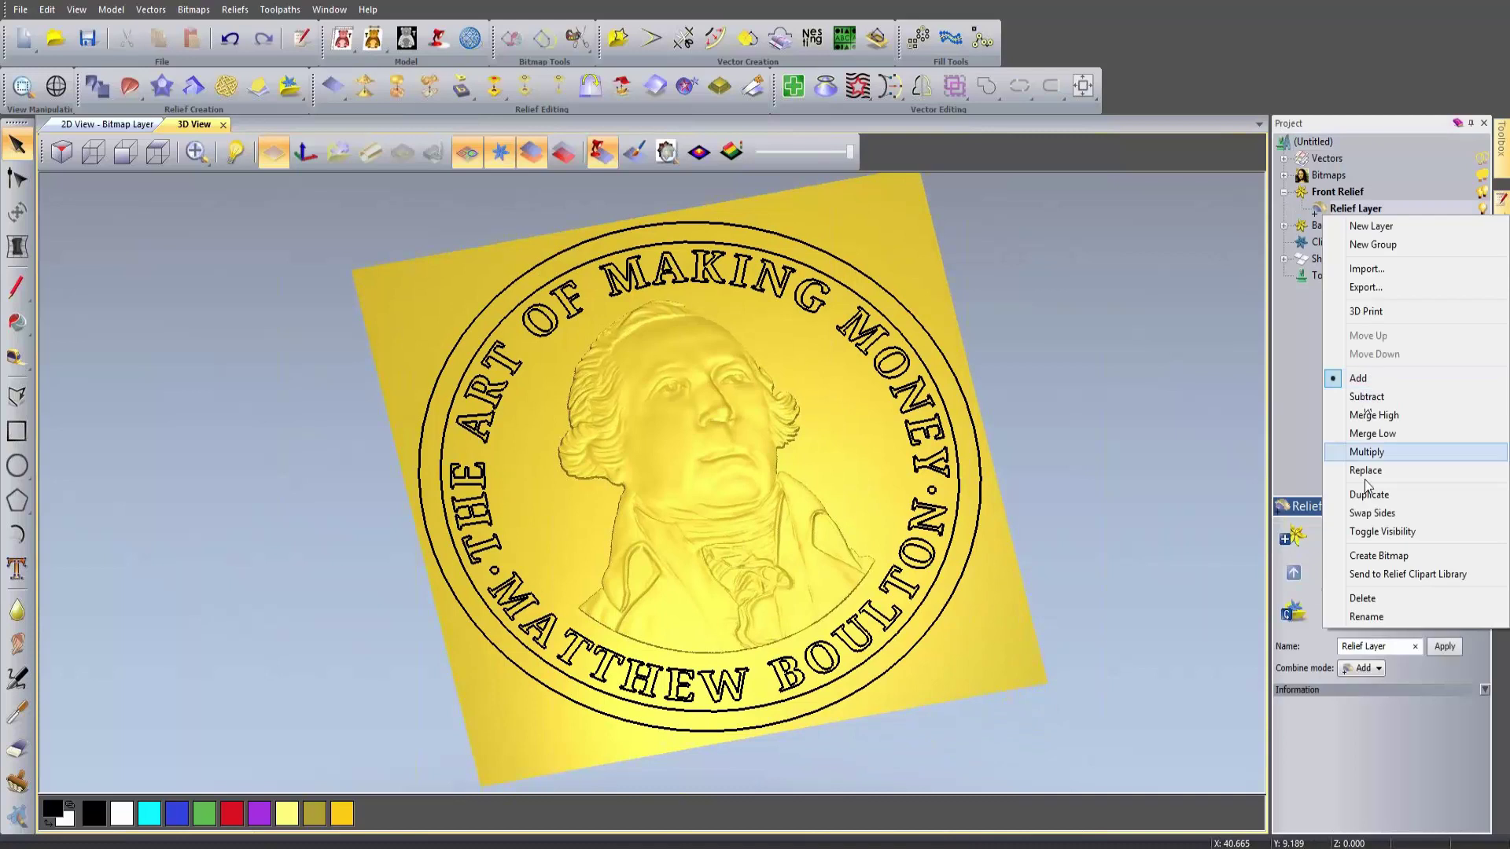
left_click(1365, 616)
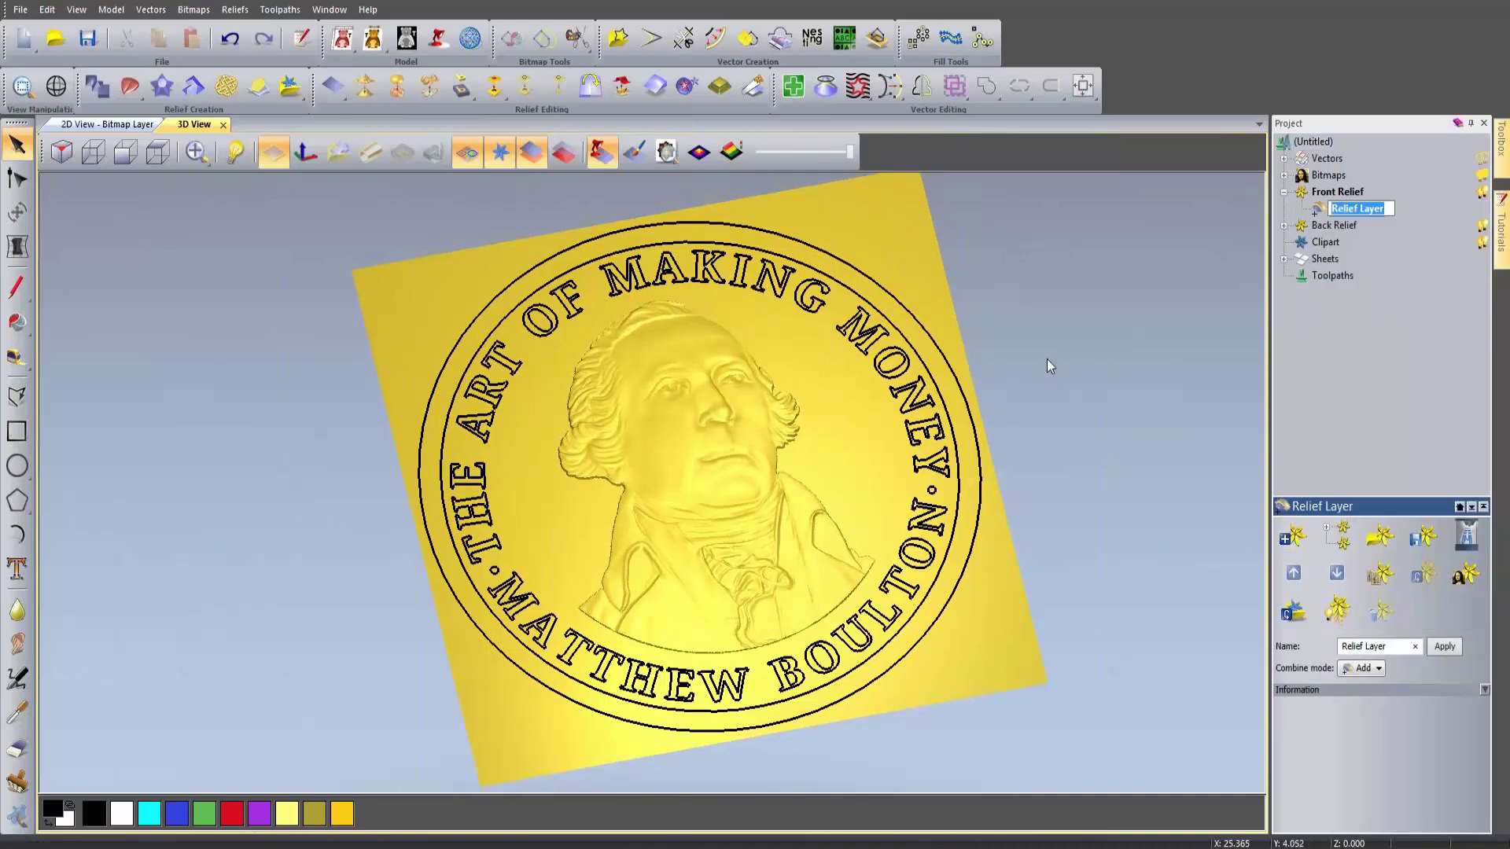
type("matthew Boulton")
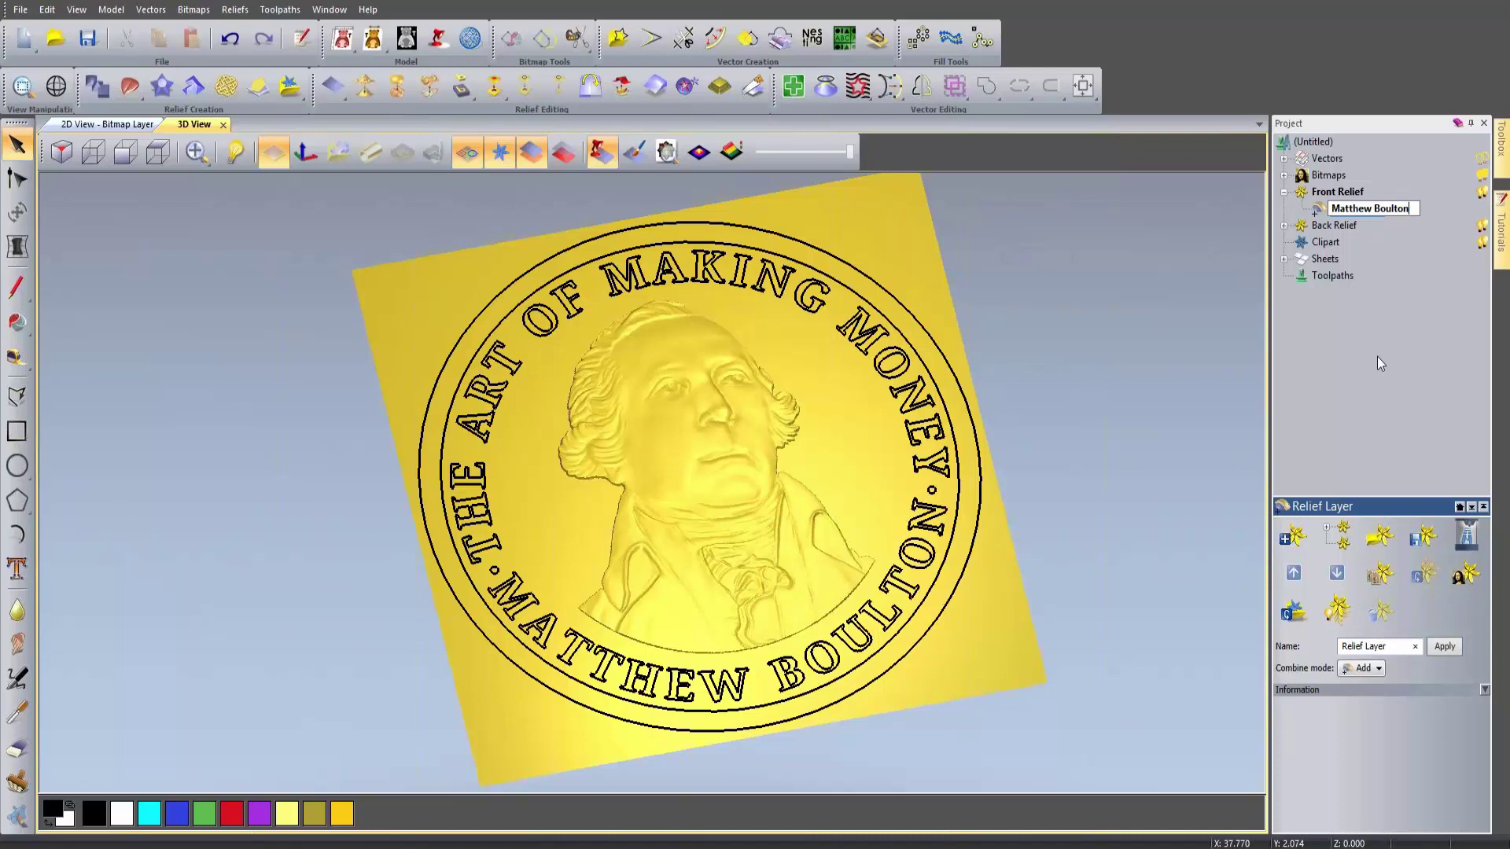
key("Return")
Step: Add a new front relief layer named "Coin Height"
right_click(1349, 191)
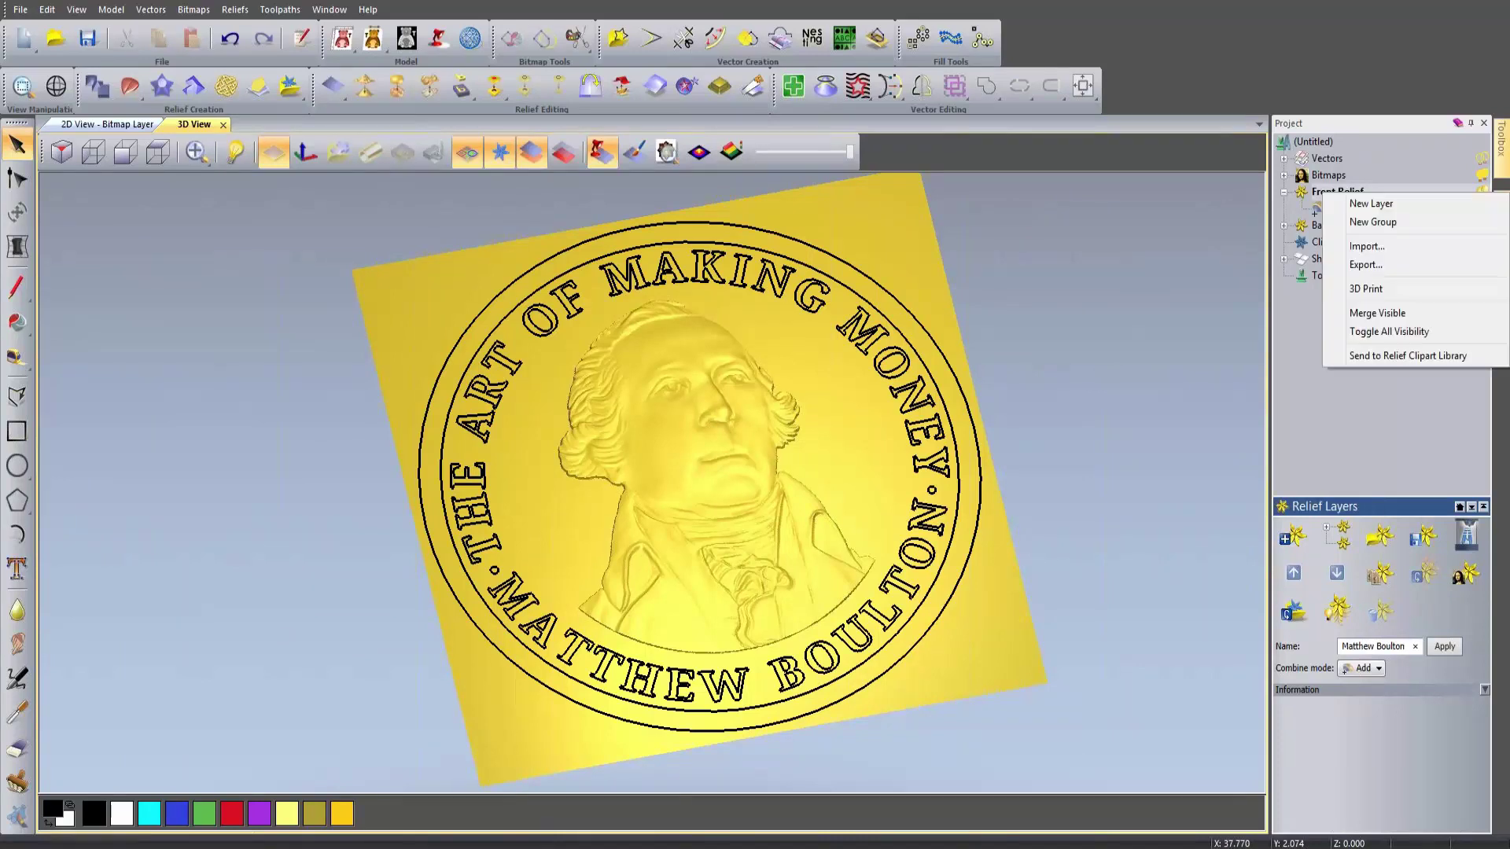
left_click(1364, 206)
type("Coin Height")
key("Return")
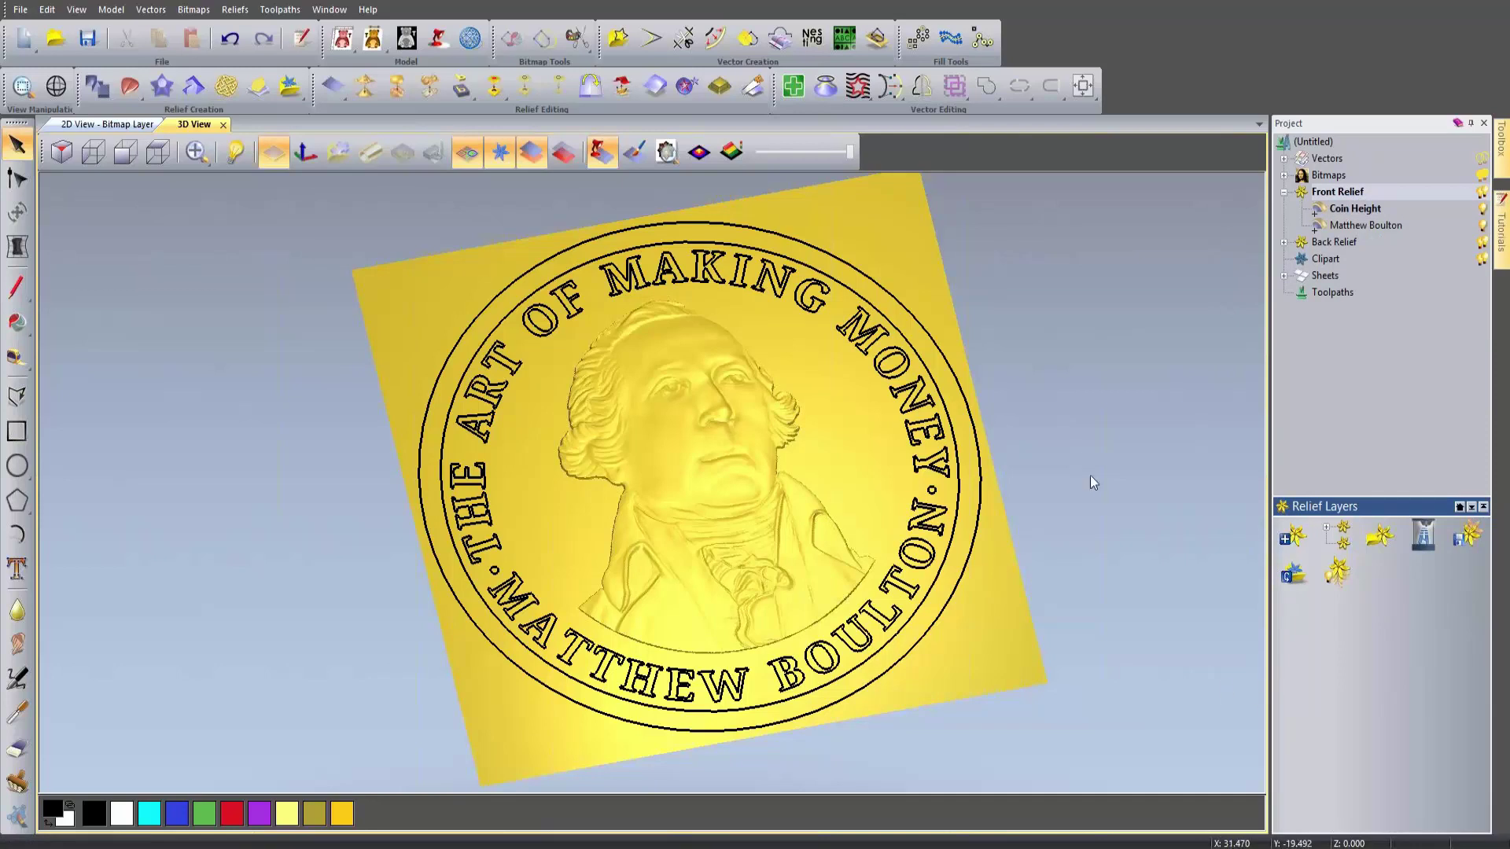
Step: Raise the outer circle as a flat plane with a 2 mm start height, using the Add combine mode
double_click(912, 316)
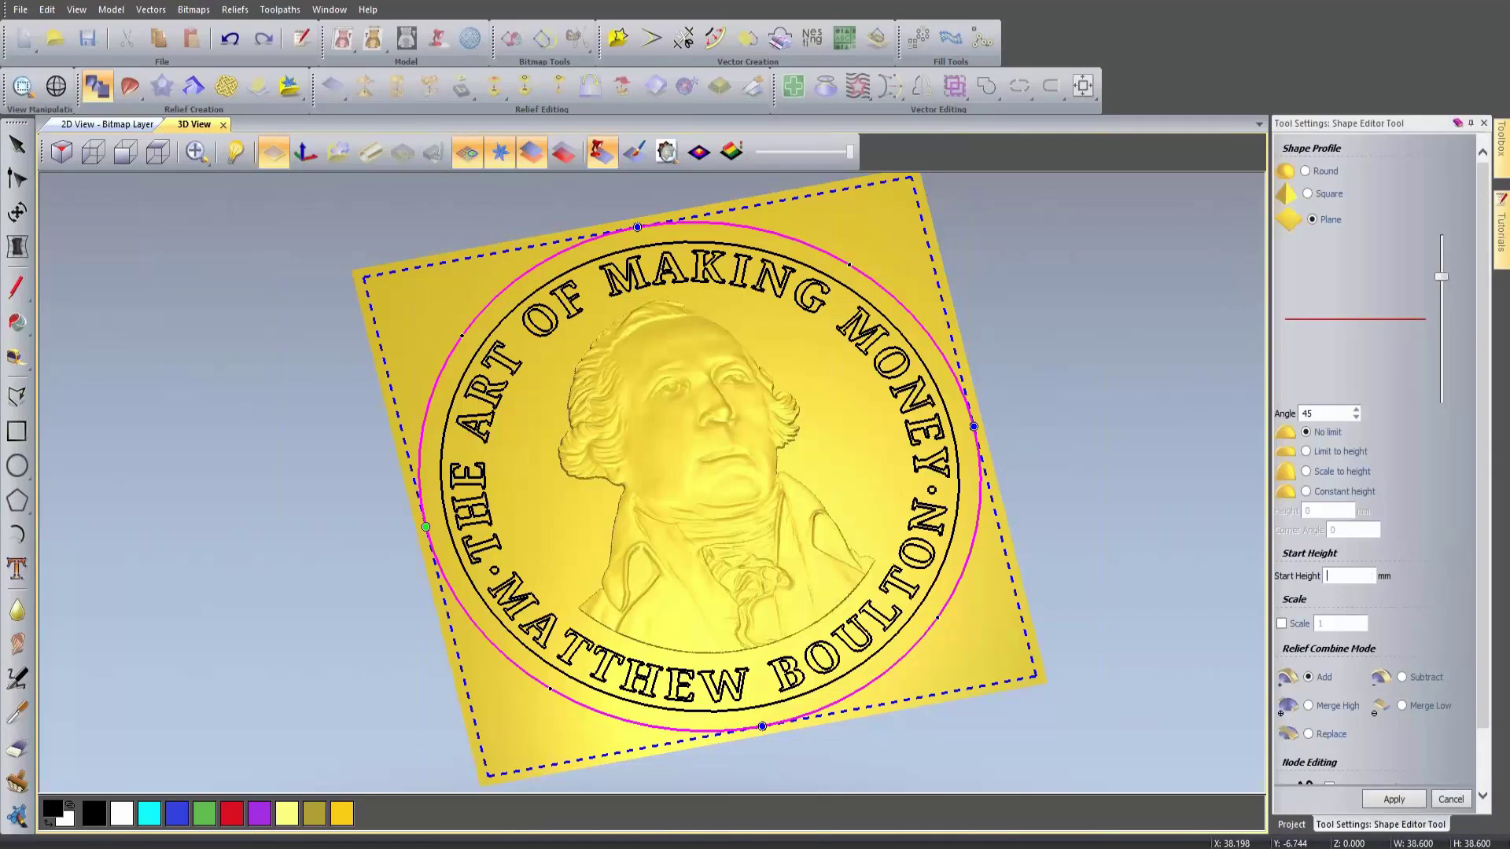
type("2")
key("Return")
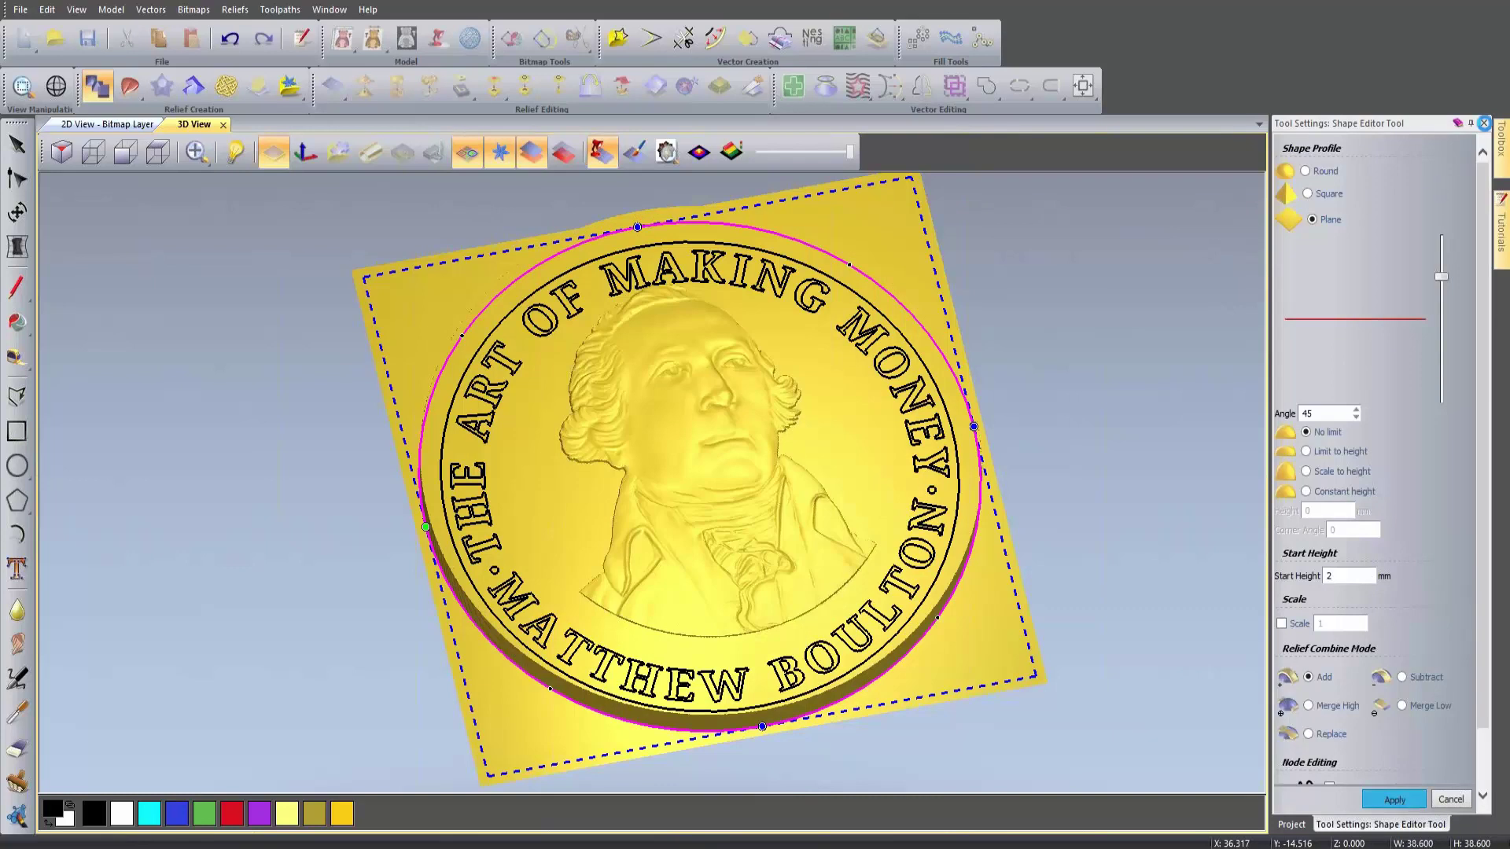
left_click(1483, 124)
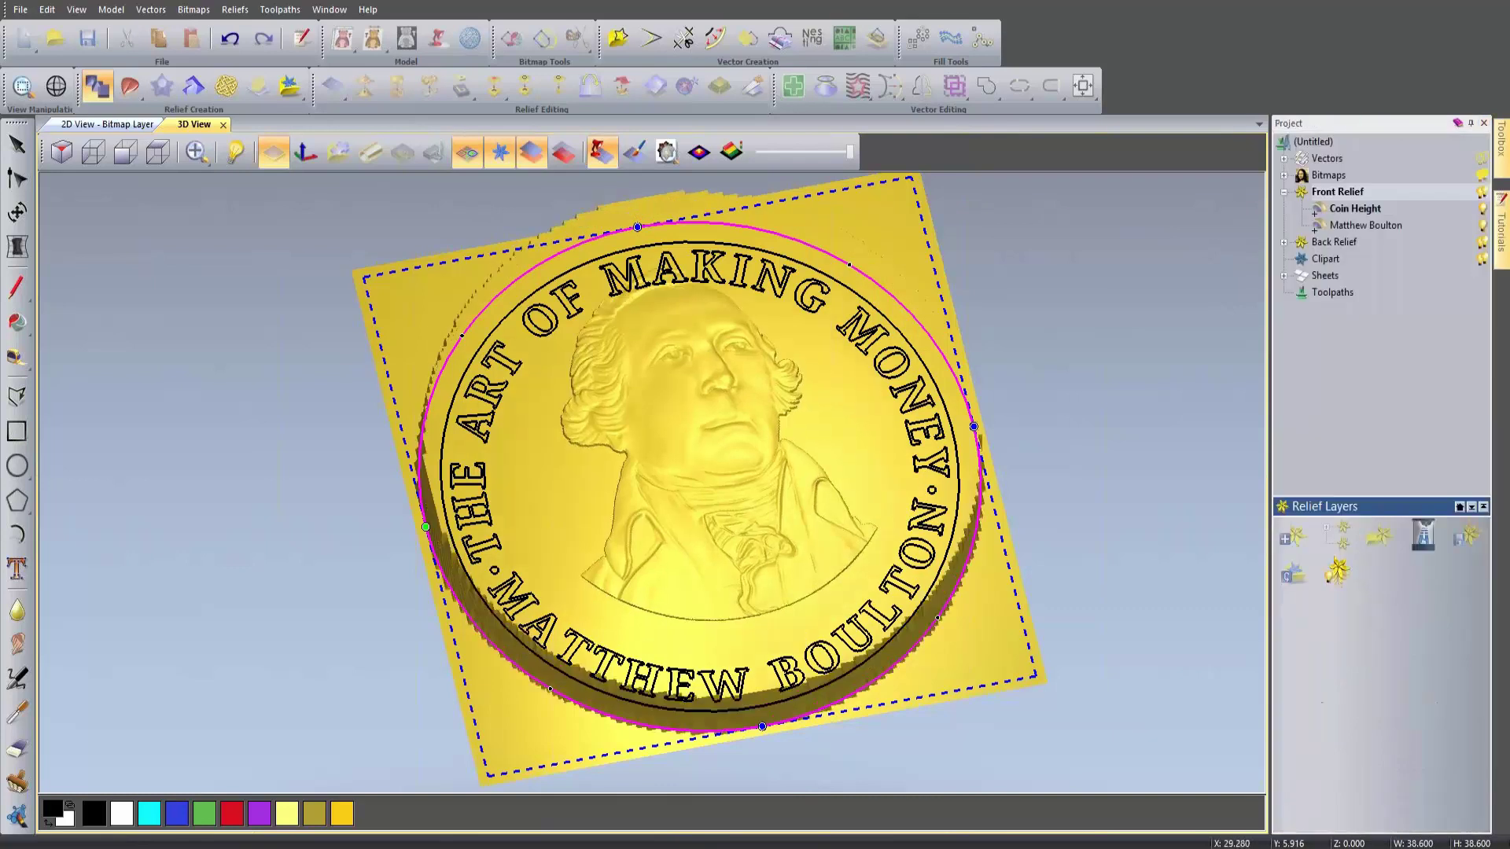
Step: Inspect the raised coin disc at an angle with the vectors hidden, and show the vectors again
left_click_drag(998, 635, 1125, 403)
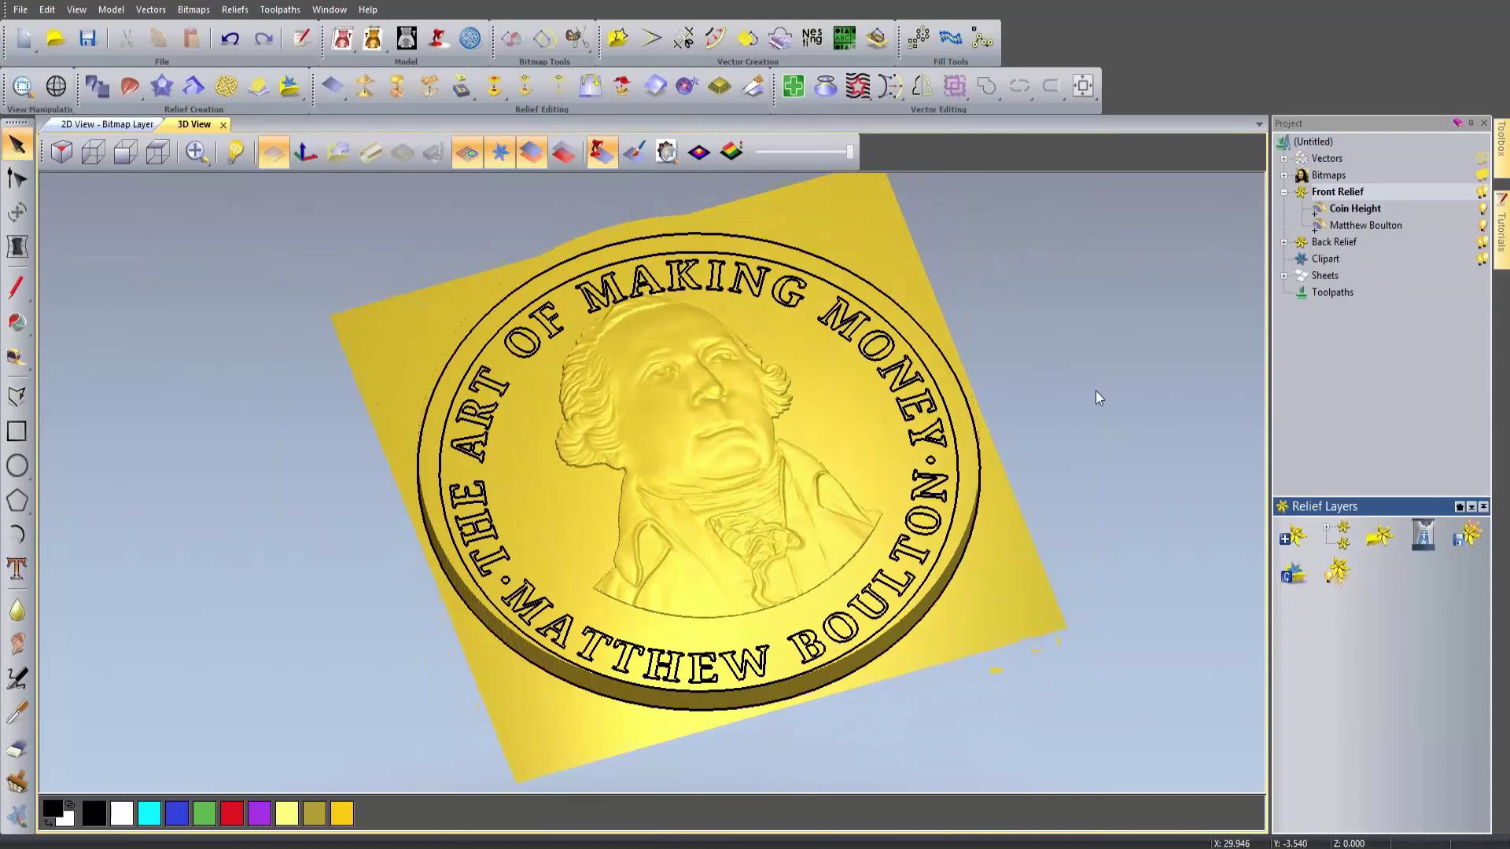
left_click(634, 151)
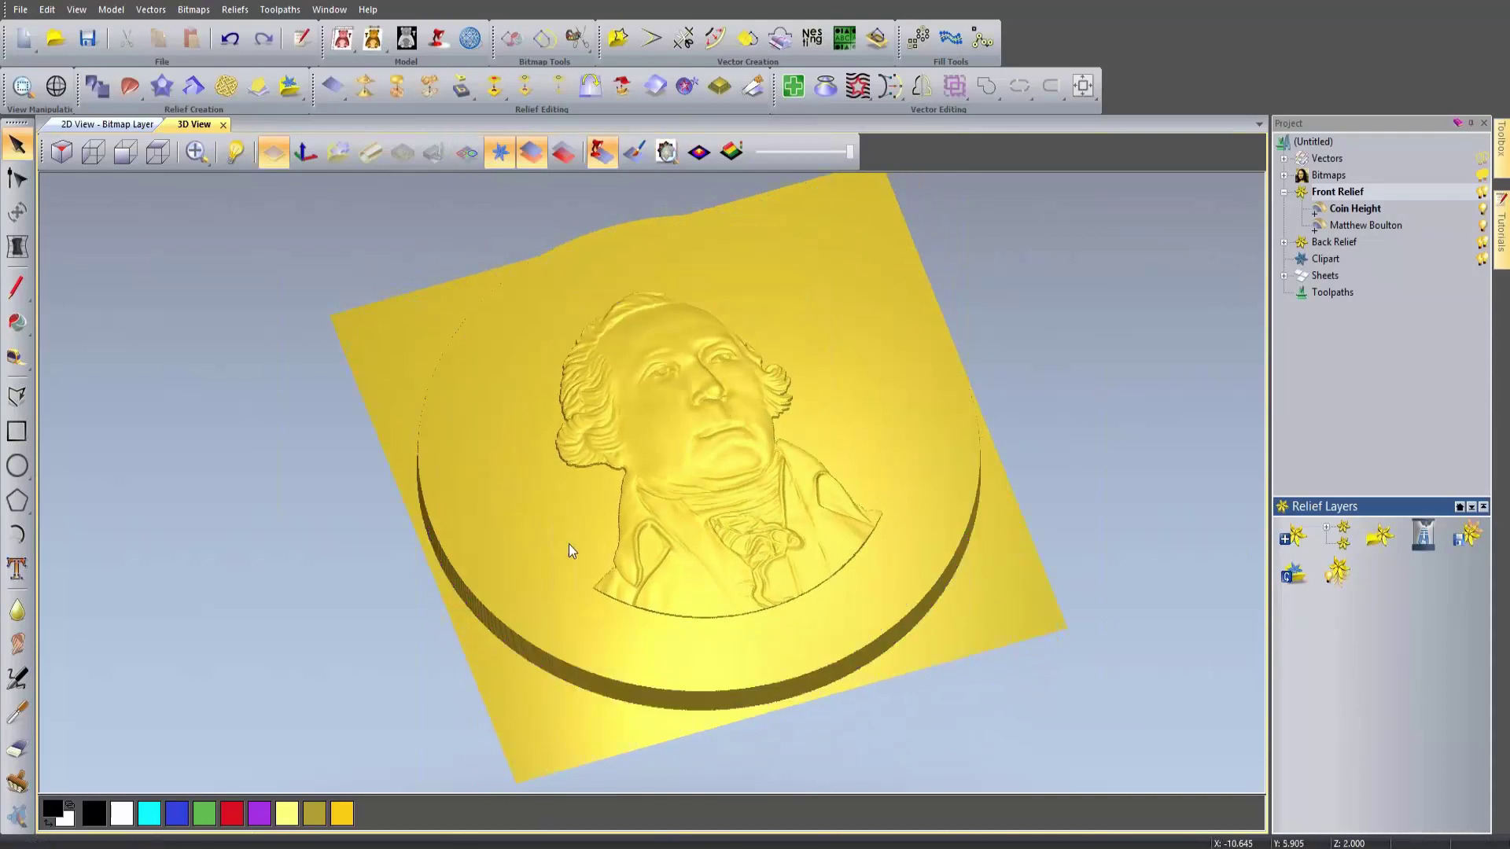
left_click(468, 148)
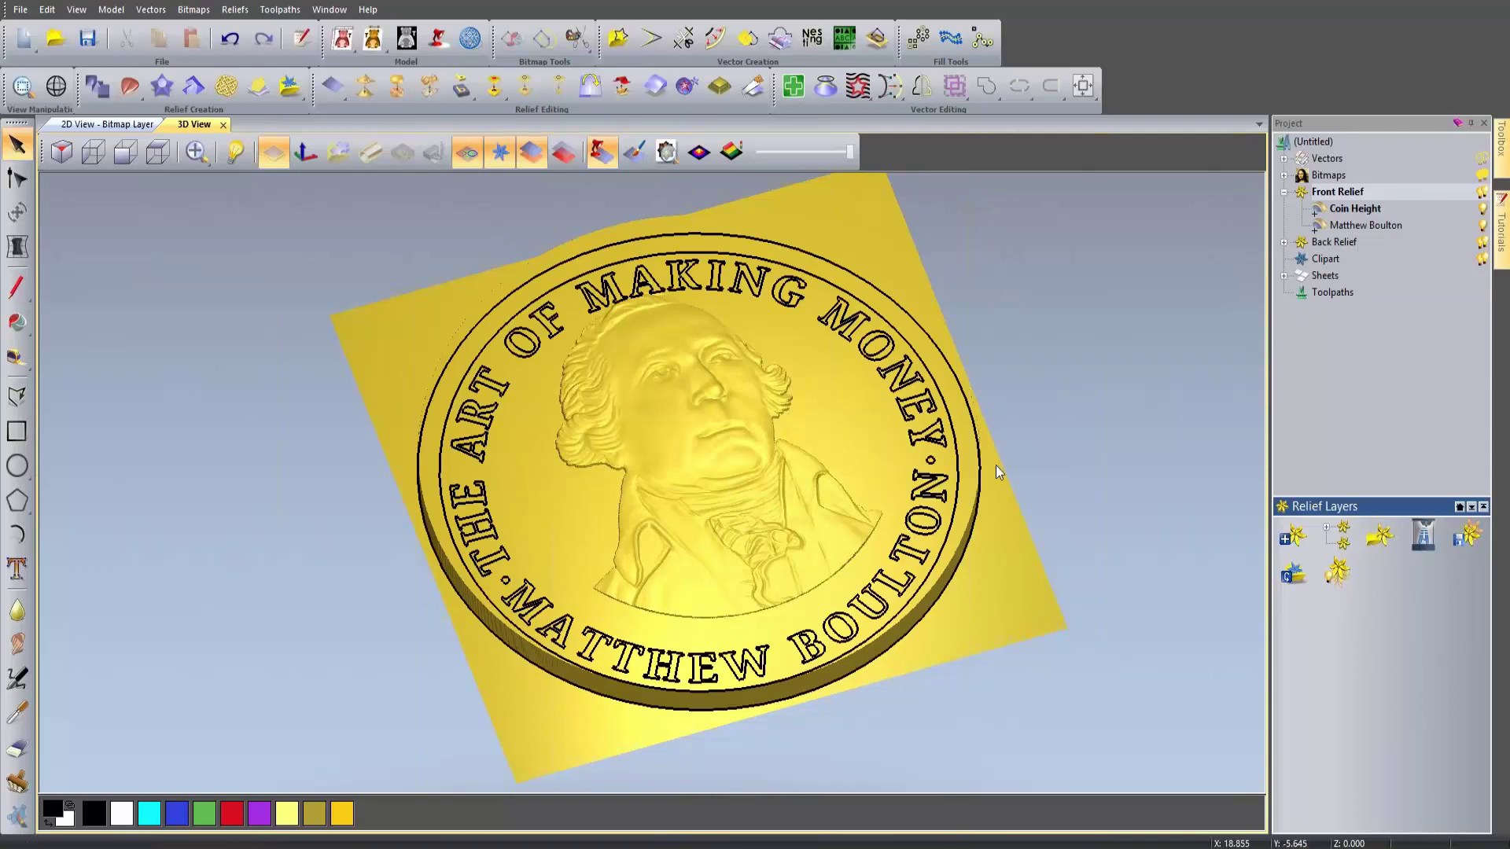
Step: Select the inner circle and add a new front relief layer, entering a name that starts with "Rec"
left_click(948, 407)
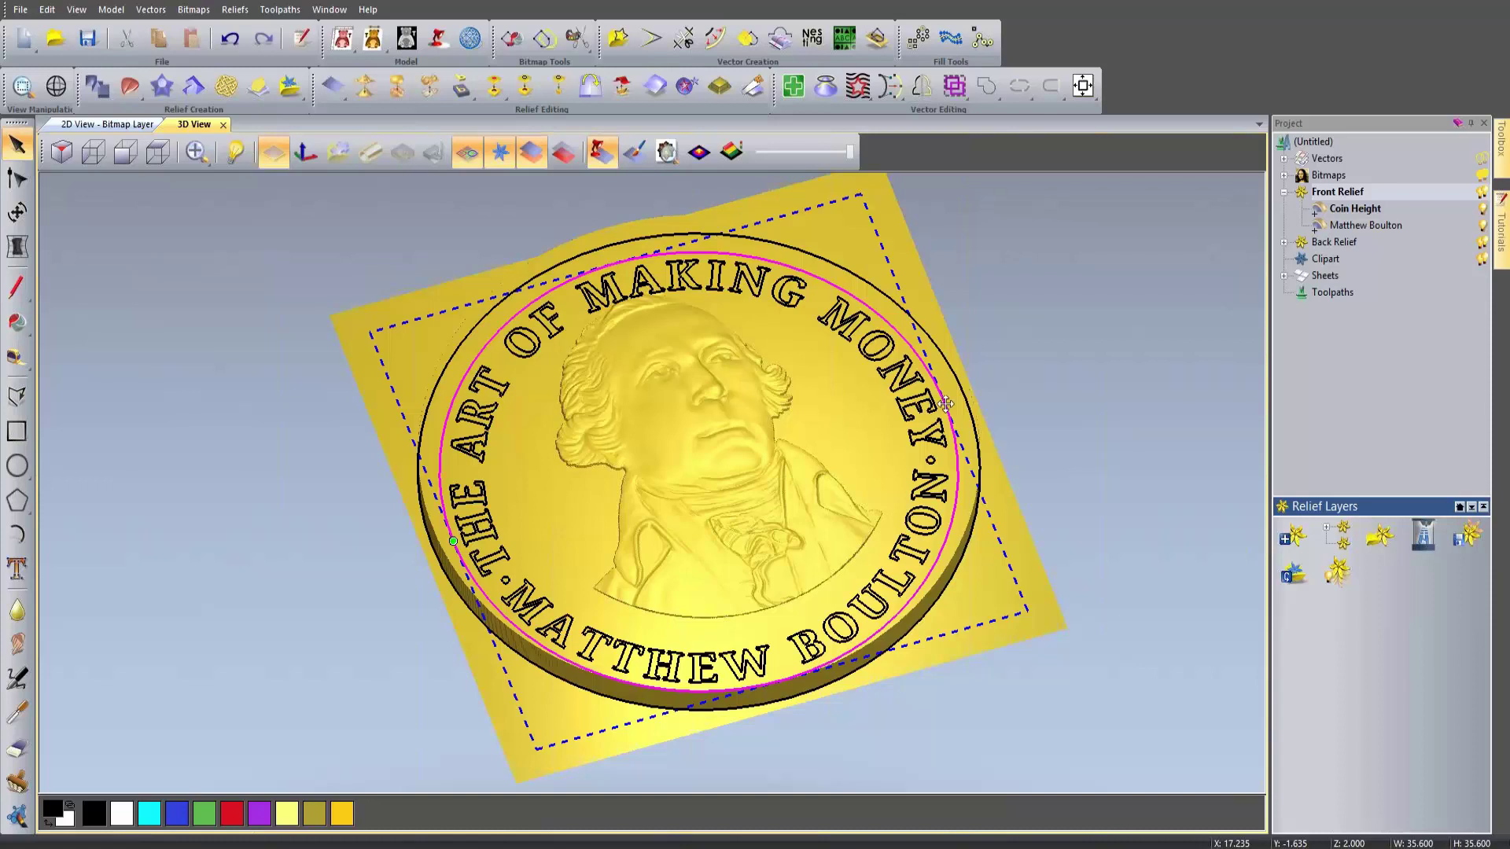
right_click(1338, 206)
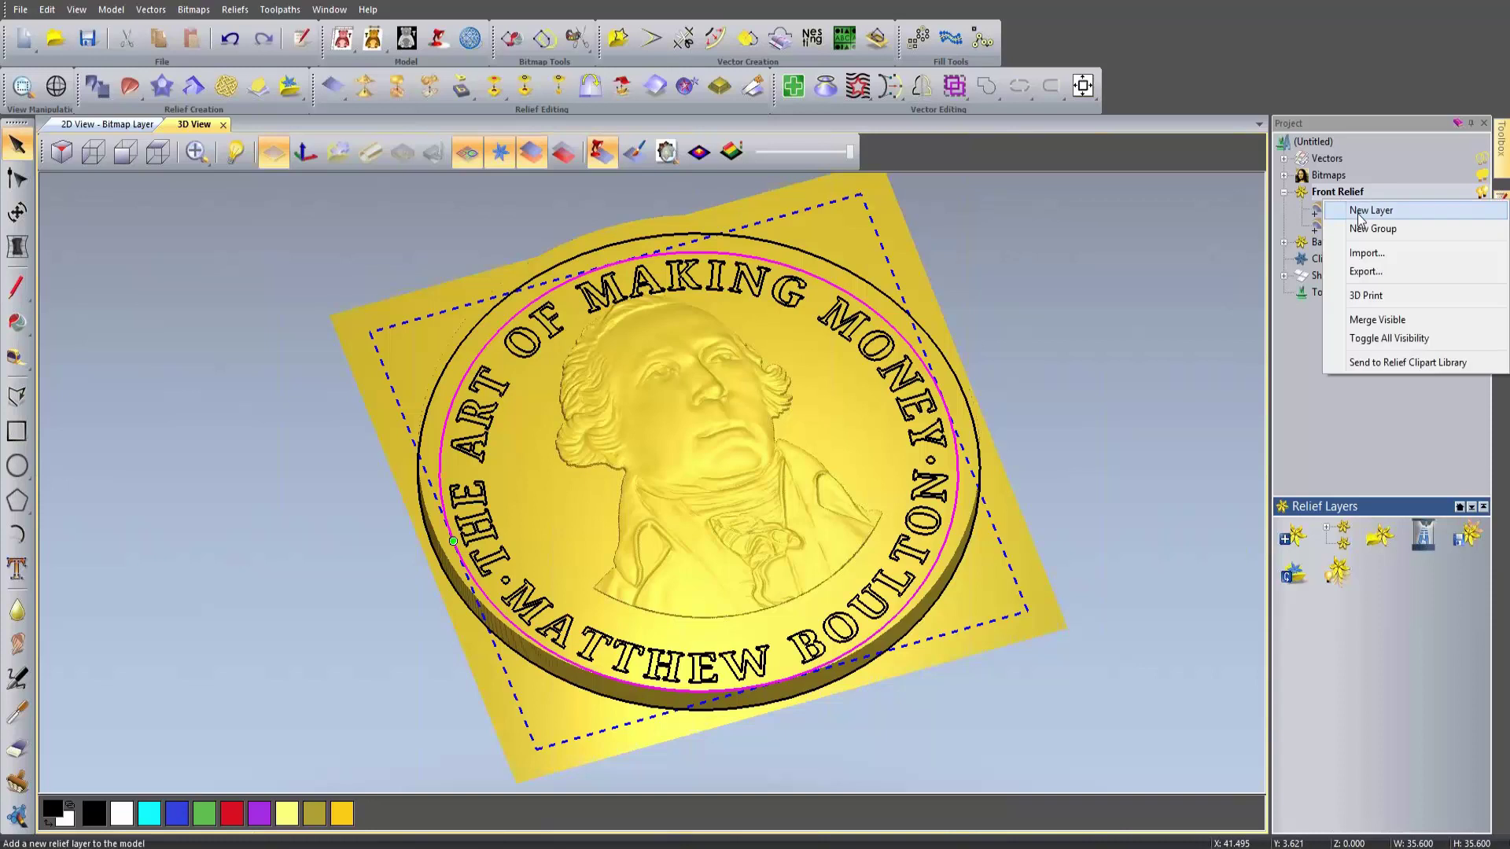
left_click(1359, 217)
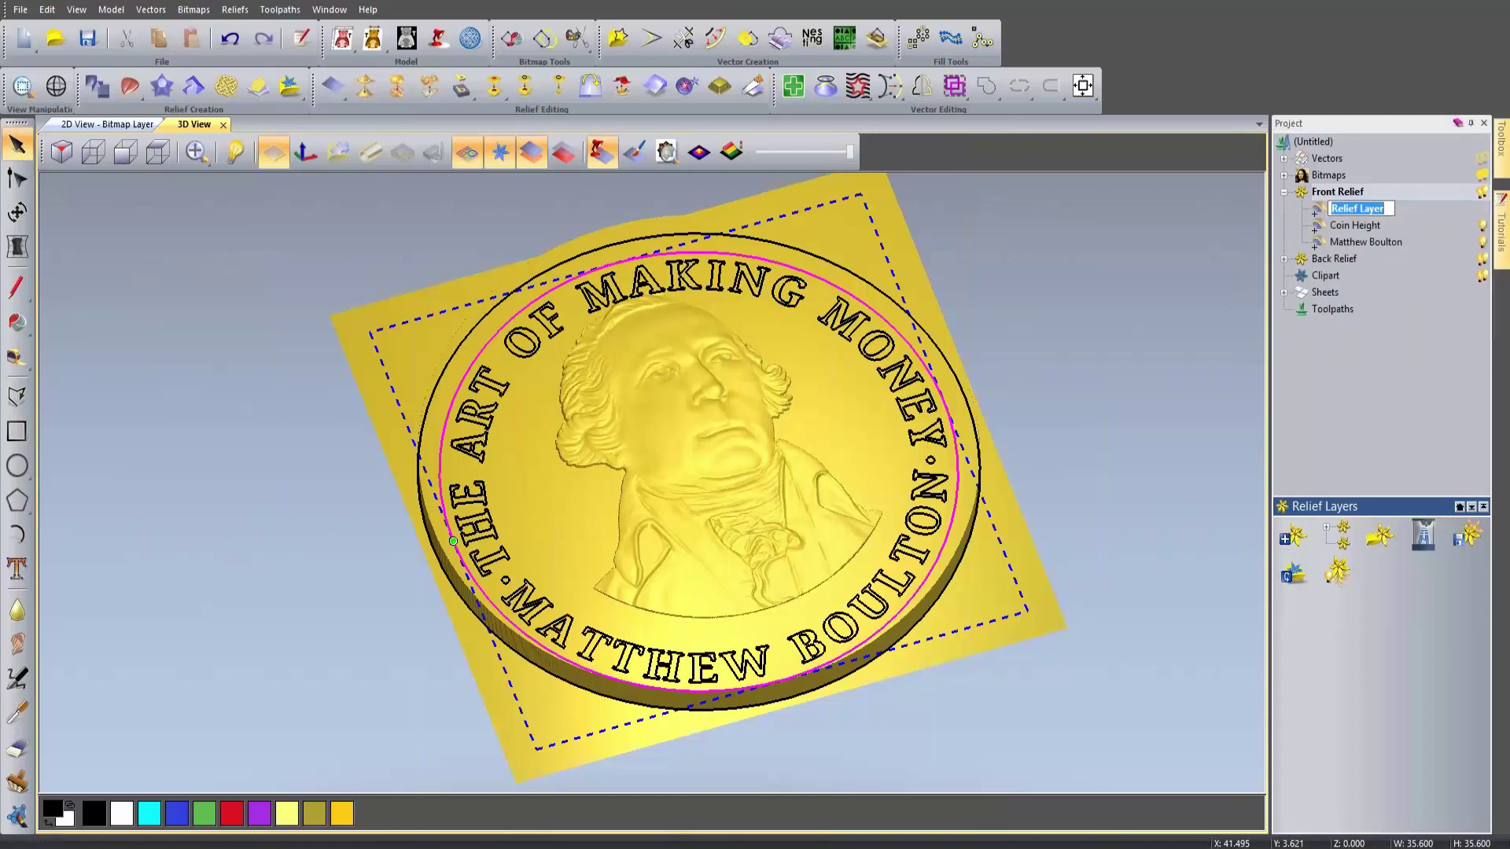
type("Rece")
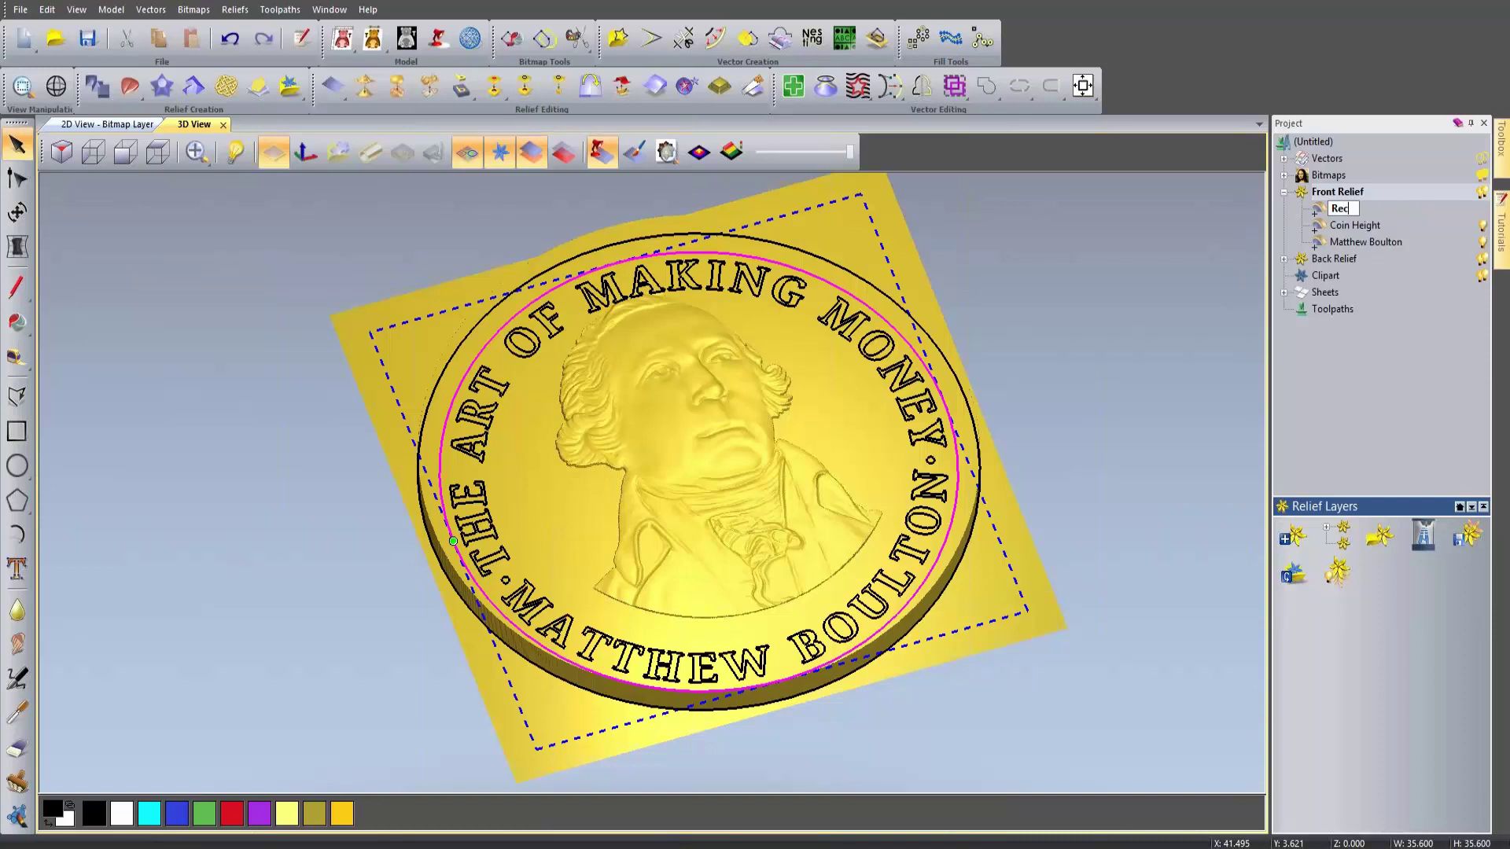